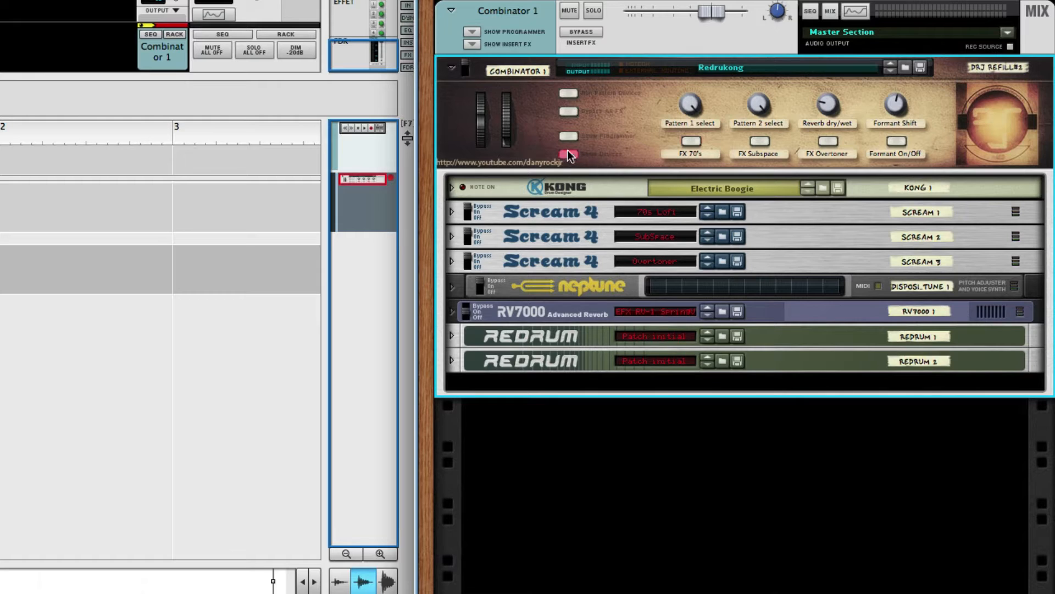
Step: Hide the devices inside the Redrukong Combinator and add a Kong Drum Designer below it in the rack
click(567, 154)
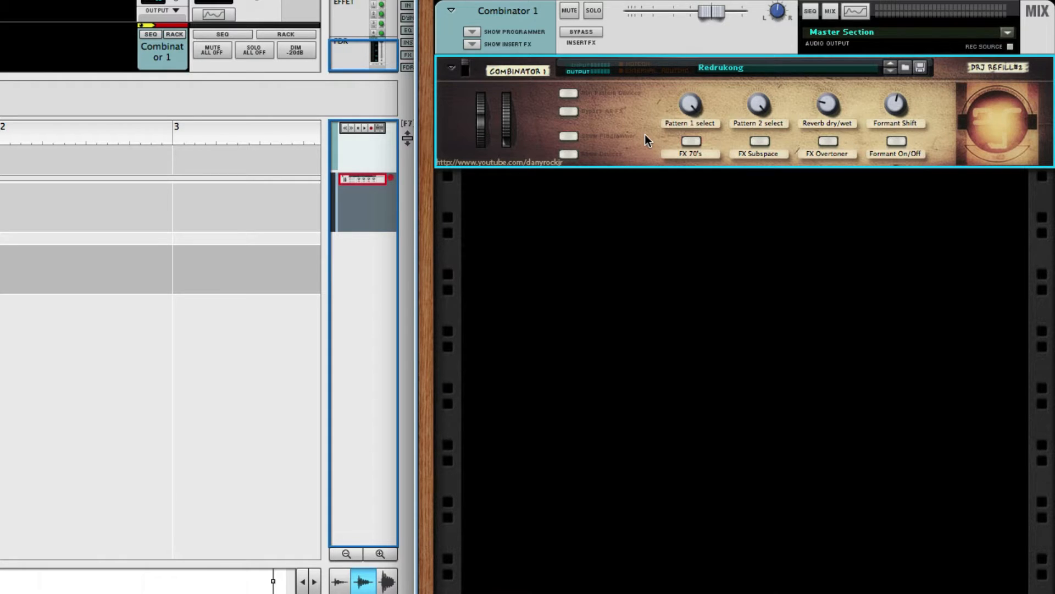
click(614, 256)
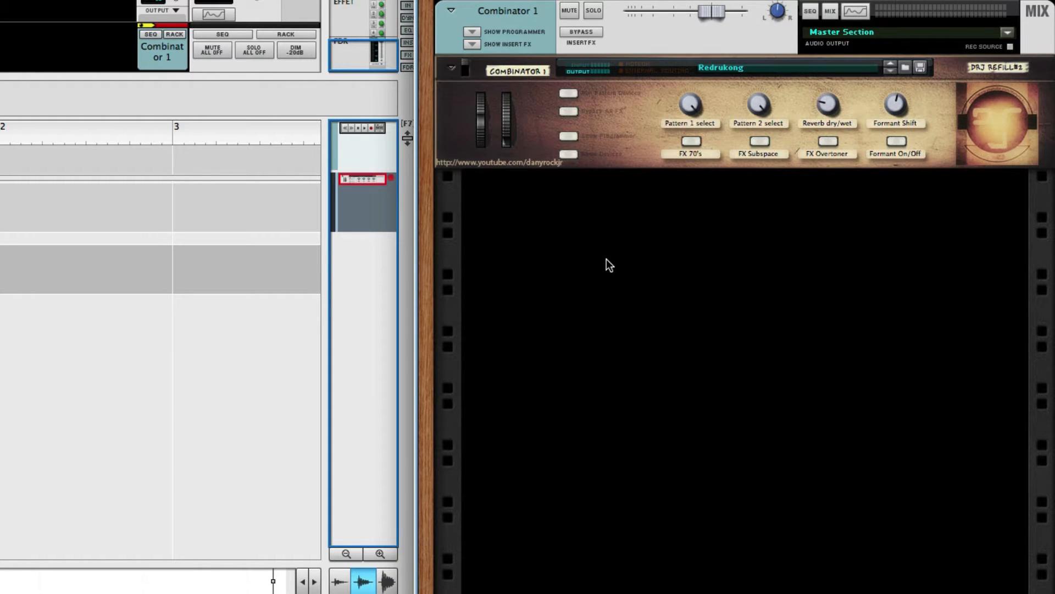
right_click(606, 259)
mouse_move(665, 352)
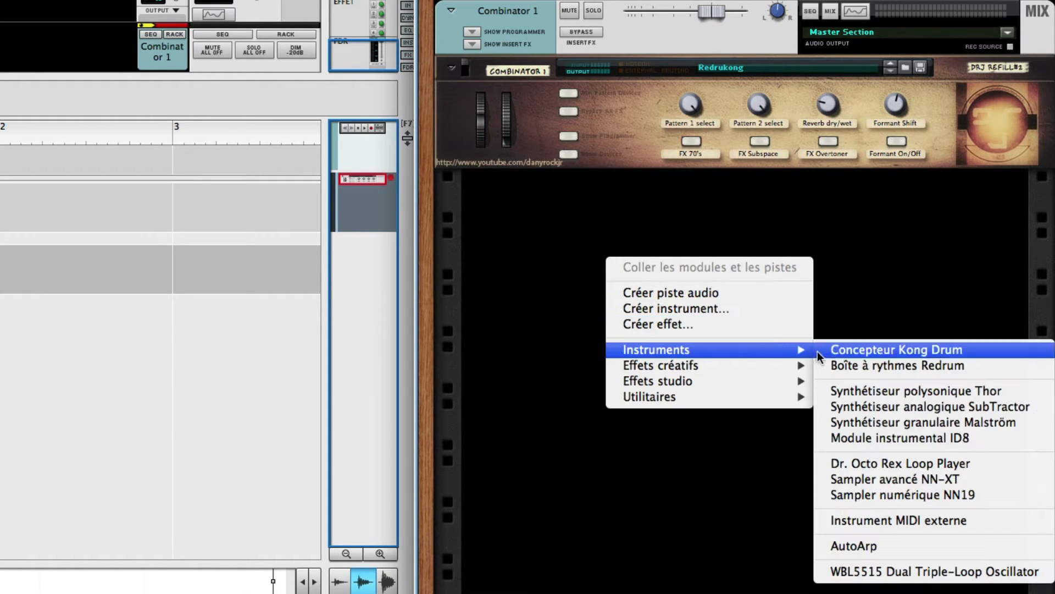
click(837, 350)
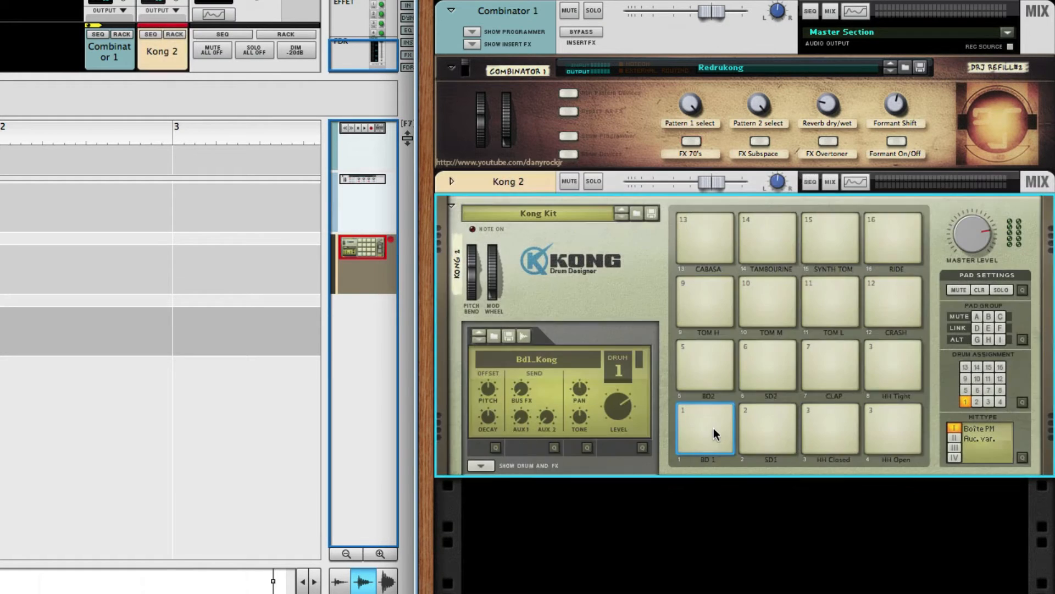
Step: Audition the Kong's SD1, HH Closed and HH Open pads
click(769, 427)
click(829, 428)
click(884, 428)
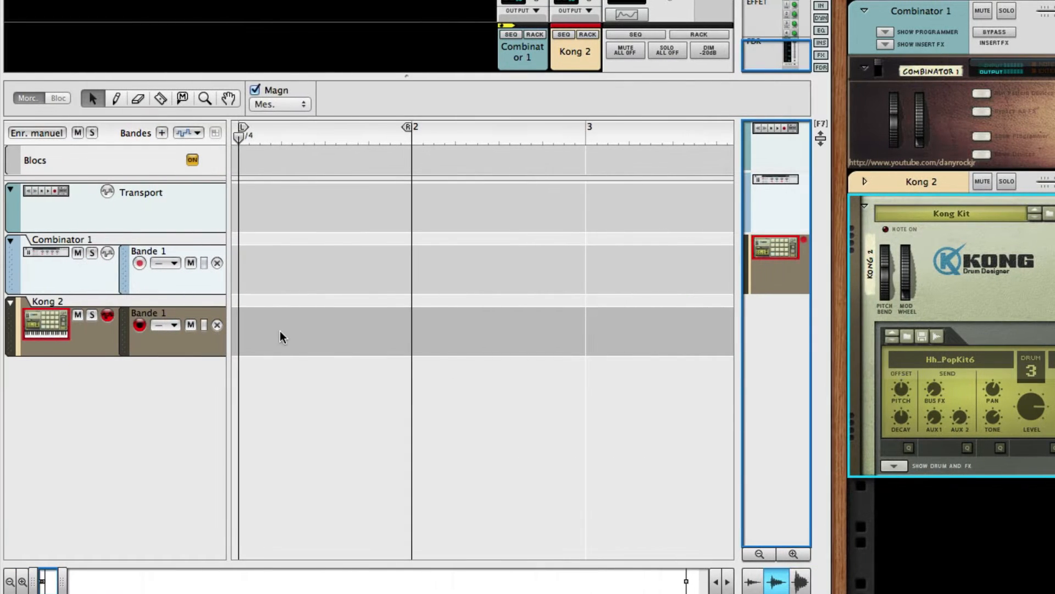
Step: Create a one-bar clip at bar 1 on the Kong 2 track and open it for note editing
click(280, 336)
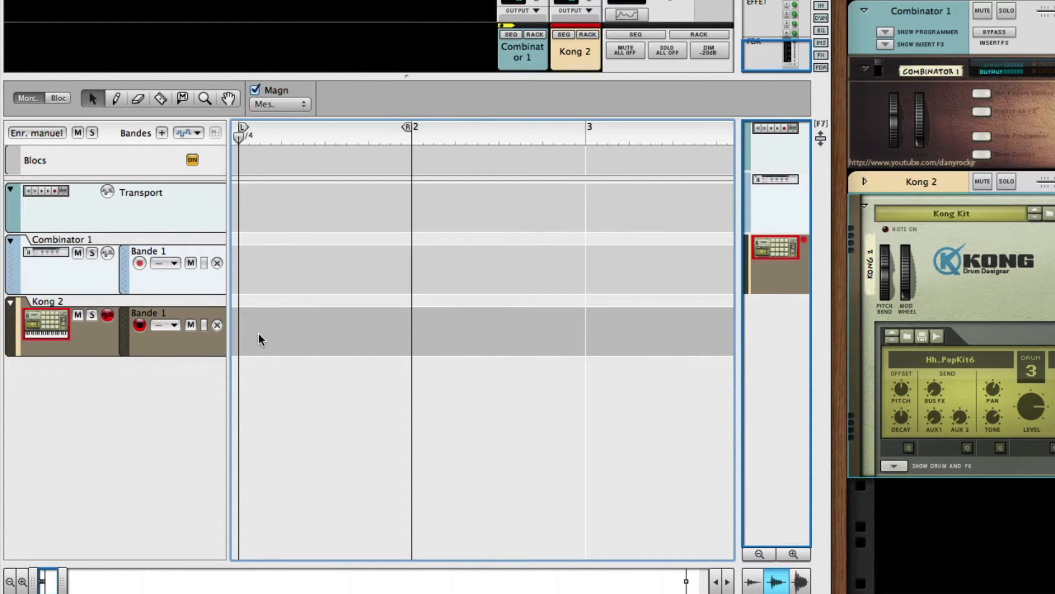
click(264, 325)
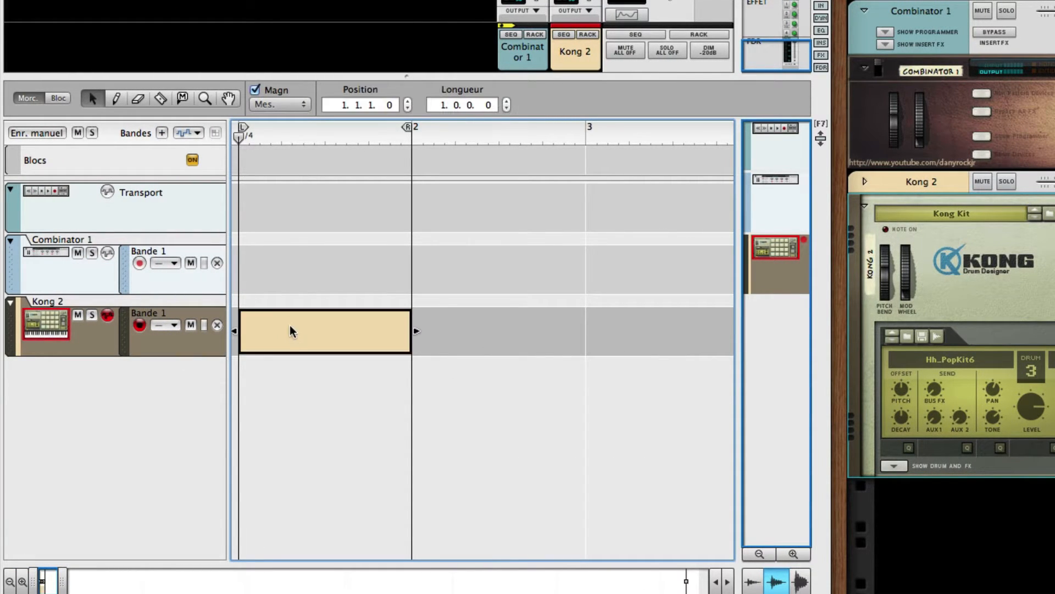
key(super)
key(super)
double_click(295, 337)
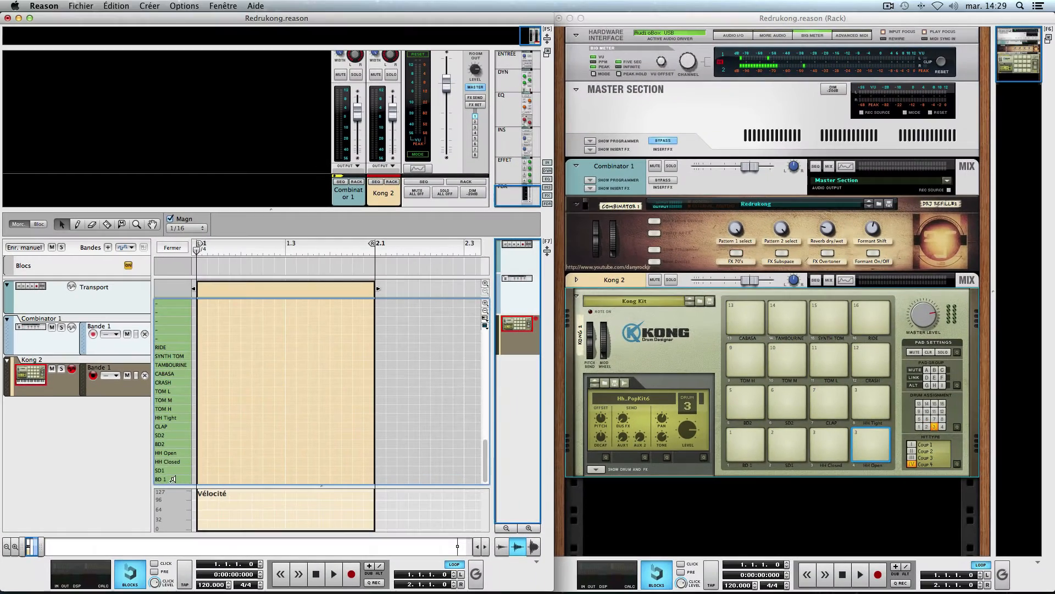
drag(257, 481, 257, 397)
drag(173, 421, 177, 357)
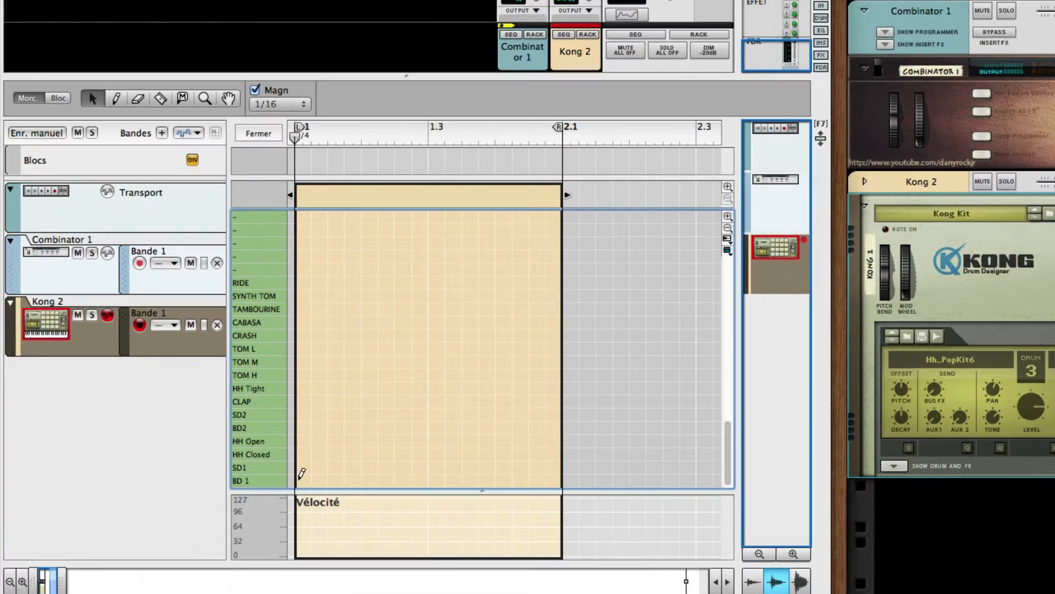
Step: Draw four sixteenth-length BD 1 notes on the beats of the bar at 1.1.1, 1.2.1, 1.3.1 and 1.4.1
click(202, 479)
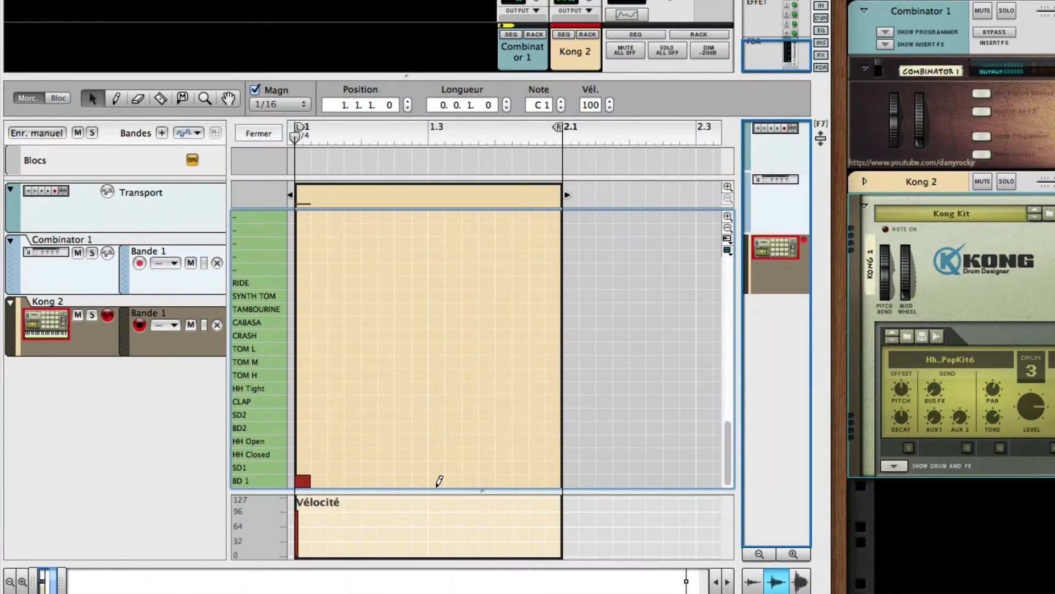
click(435, 480)
click(369, 480)
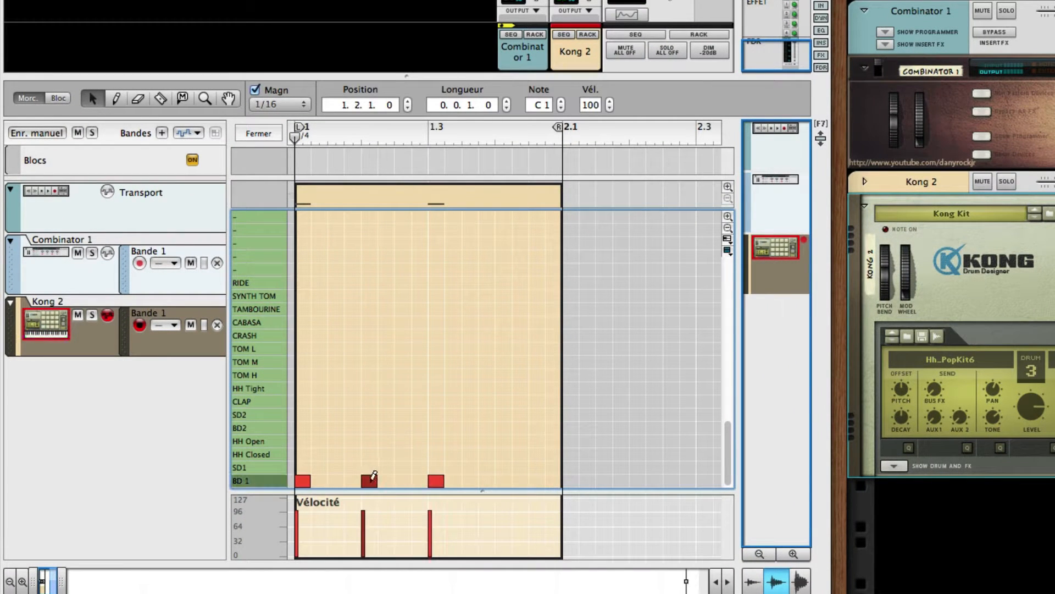
click(502, 481)
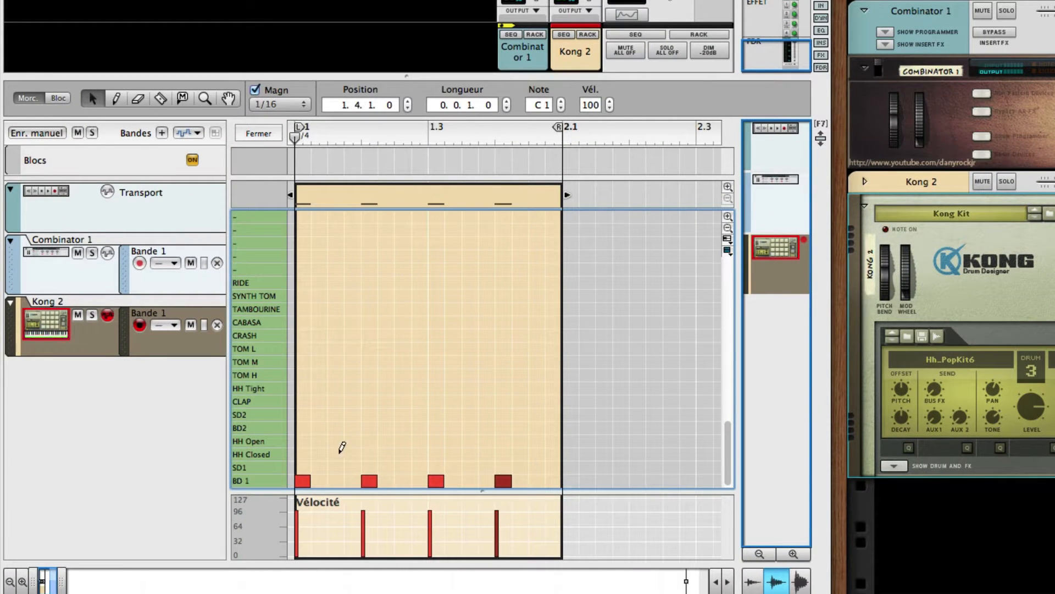
Step: Draw four HH Closed notes on the offbeats at 1.1.3, 1.2.3, 1.3.3 and 1.4.3
click(336, 454)
click(401, 454)
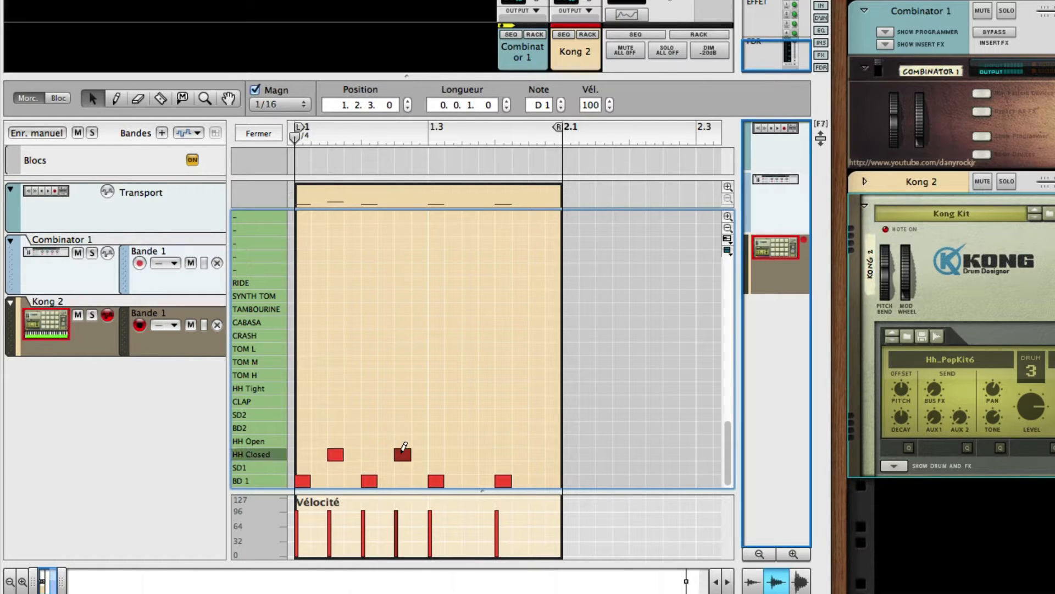
click(469, 454)
click(536, 454)
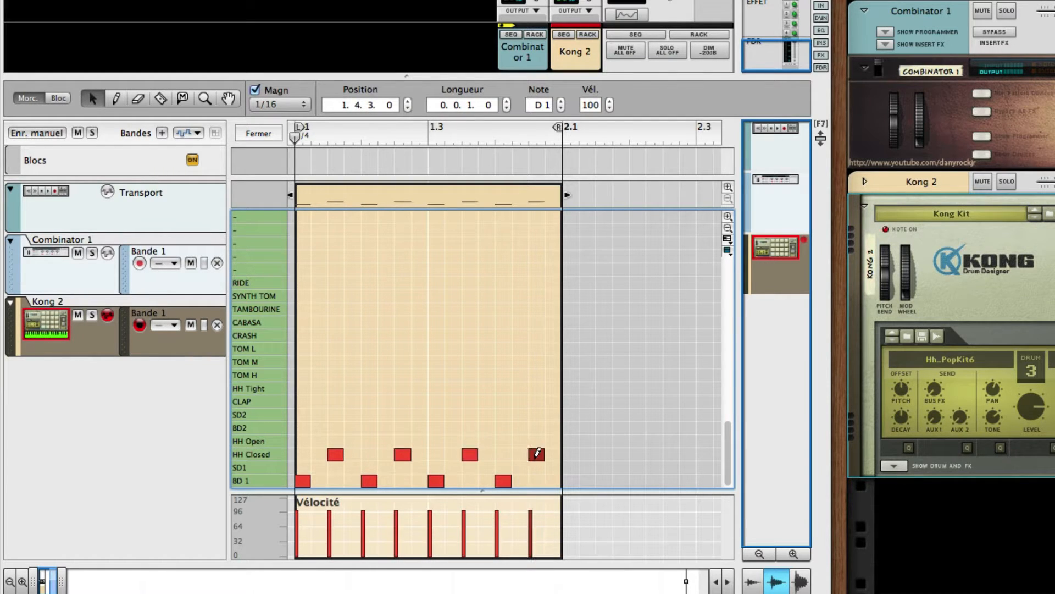
Step: Play back the looped pattern and add one more HH Closed note at 1.4.4, closing the clip editor
key(space)
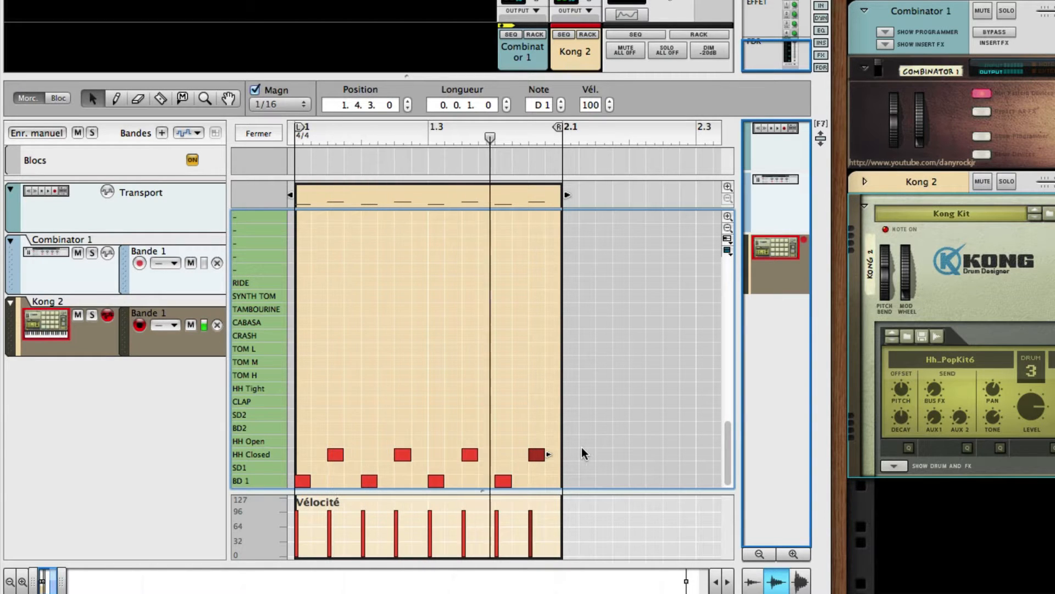
click(553, 454)
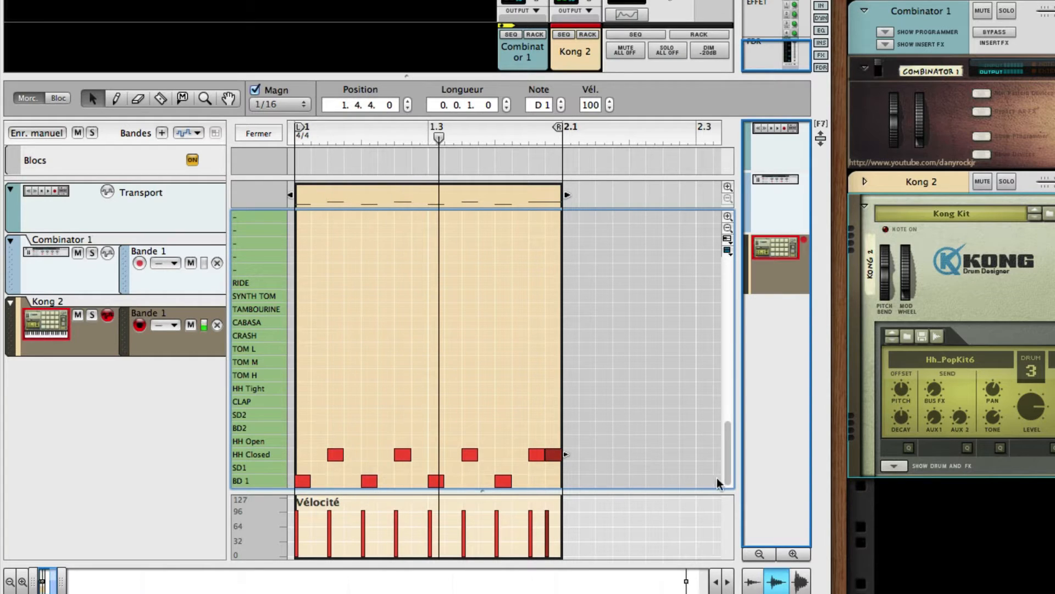
click(28, 99)
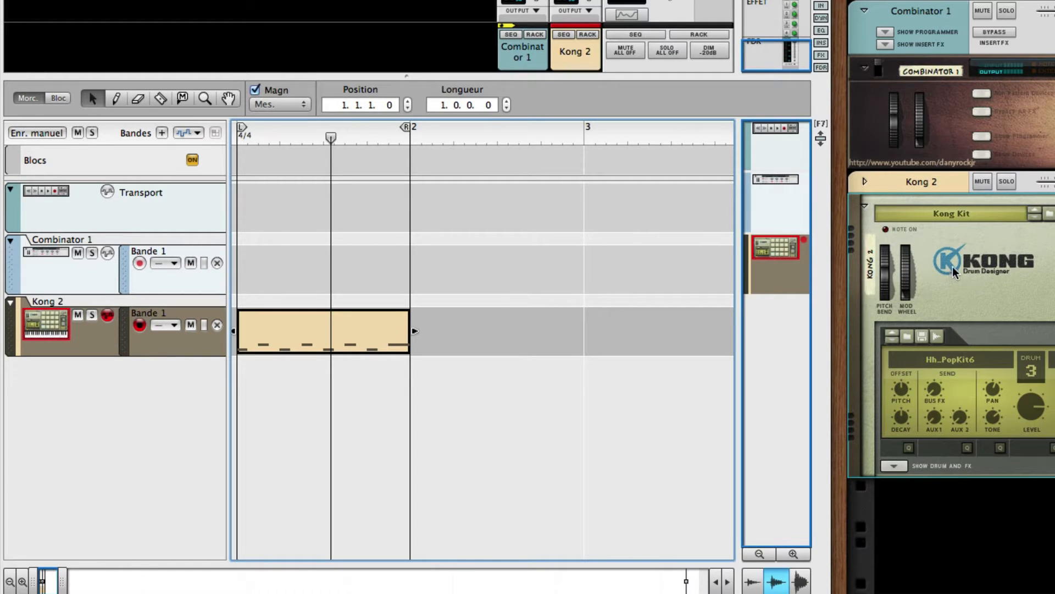
click(146, 336)
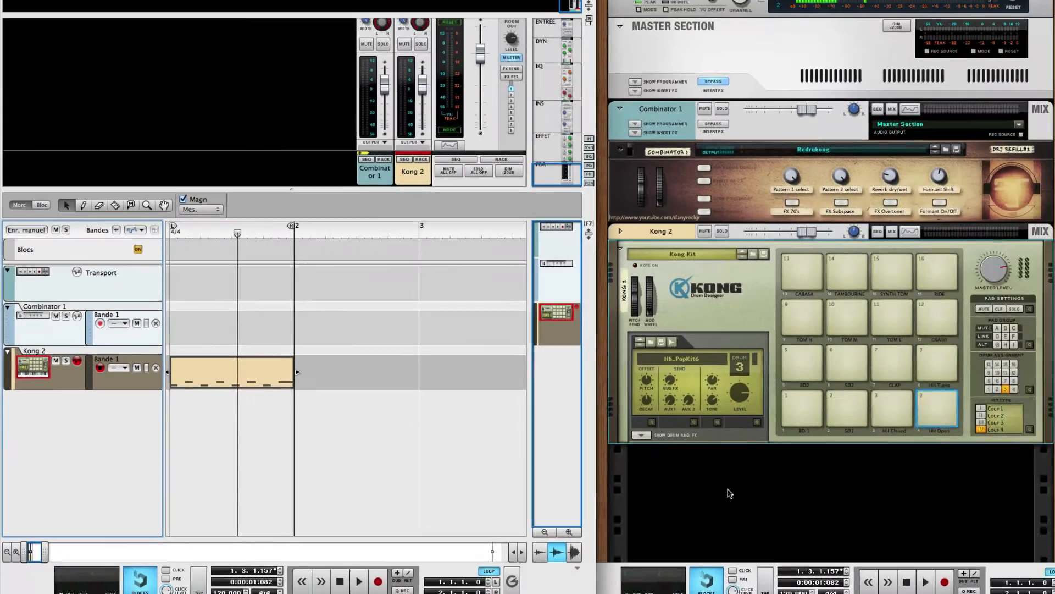
Step: Switch to the web browser and search the YouTube channel for "kong" videos
key(super+Tab)
key(super+Tab)
key(super+Tab)
key(super+Tab)
key(super+Tab)
key(super+Tab)
key(super+Tab)
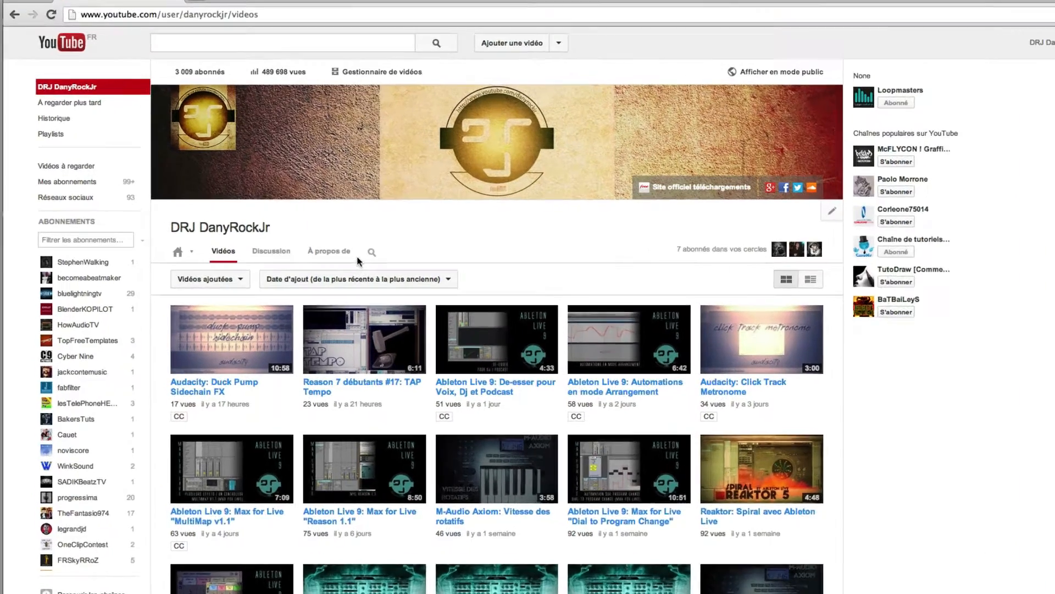
click(312, 239)
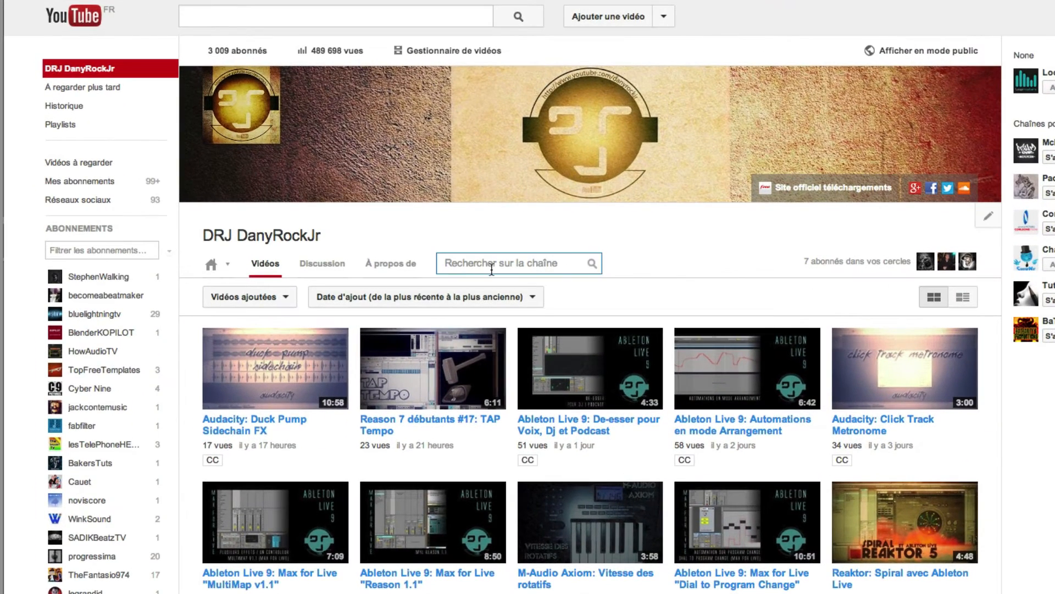
text(kon)
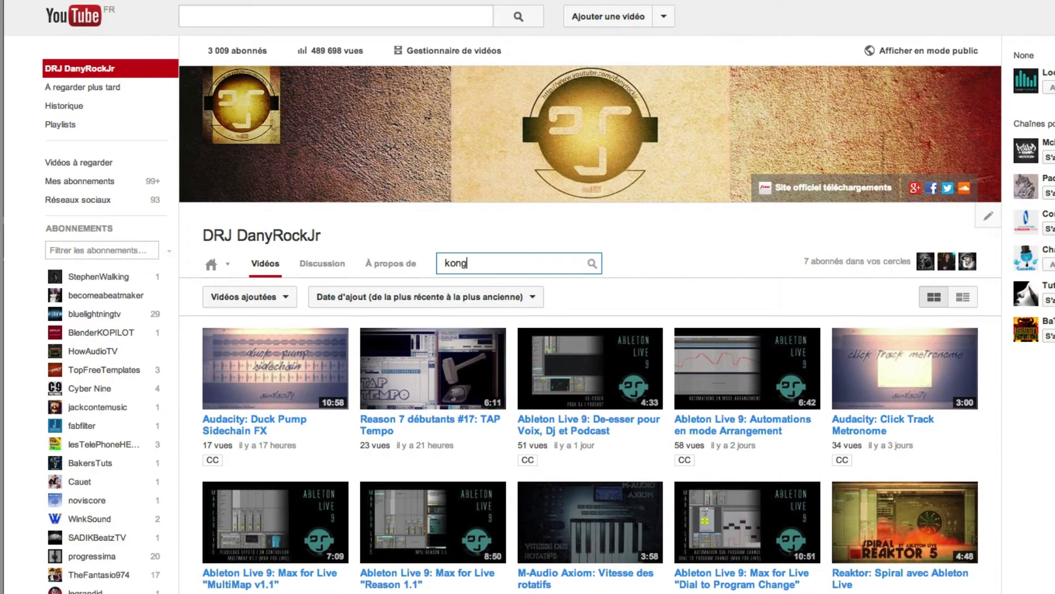
text(g)
key(Return)
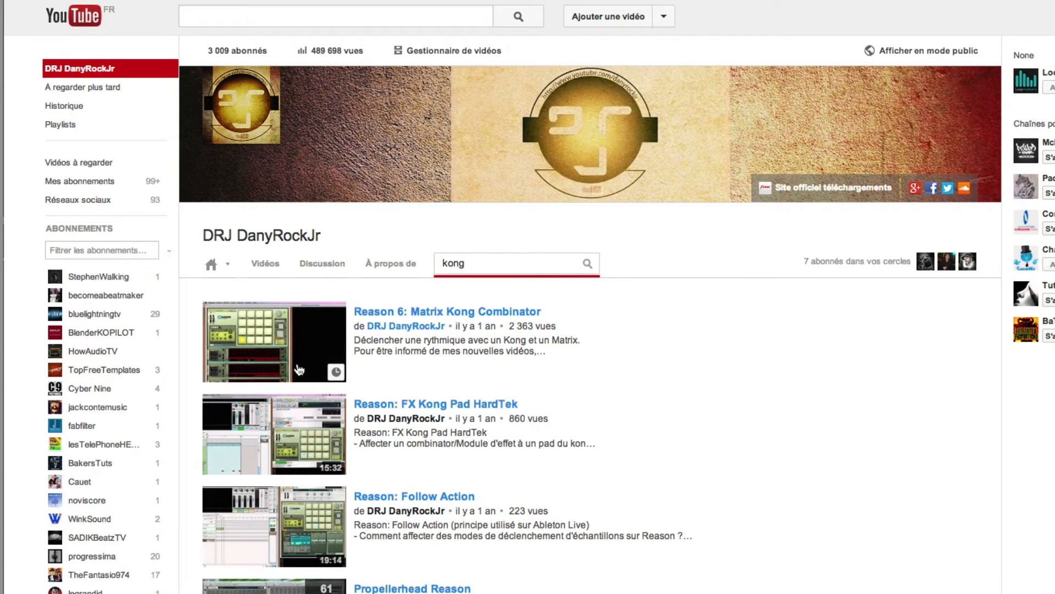
Step: Switch back to Reason and delete the Kong 2 track's note lane together with its clip
key(super+Tab)
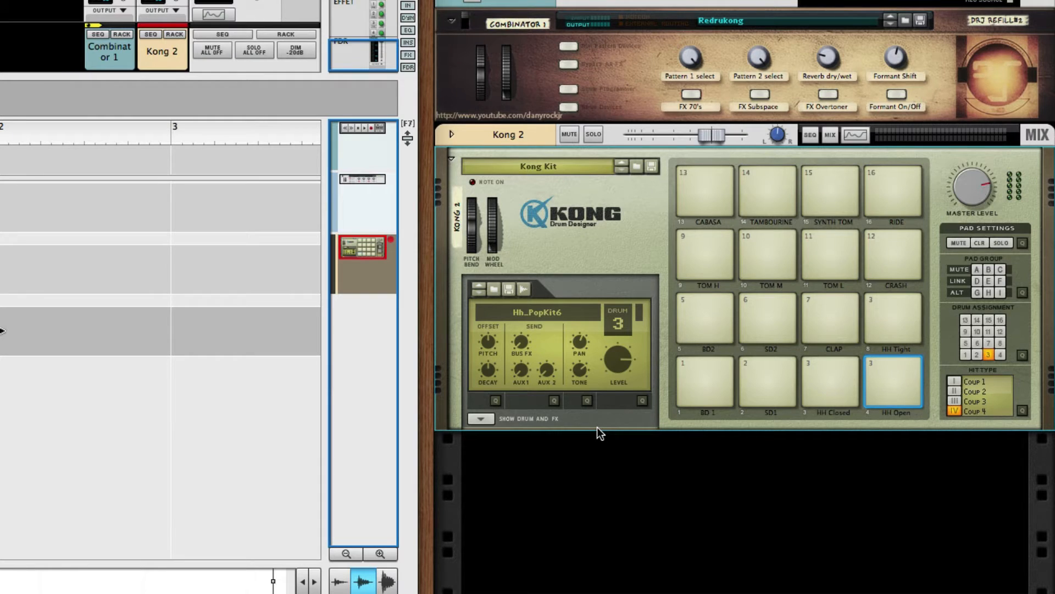
click(516, 140)
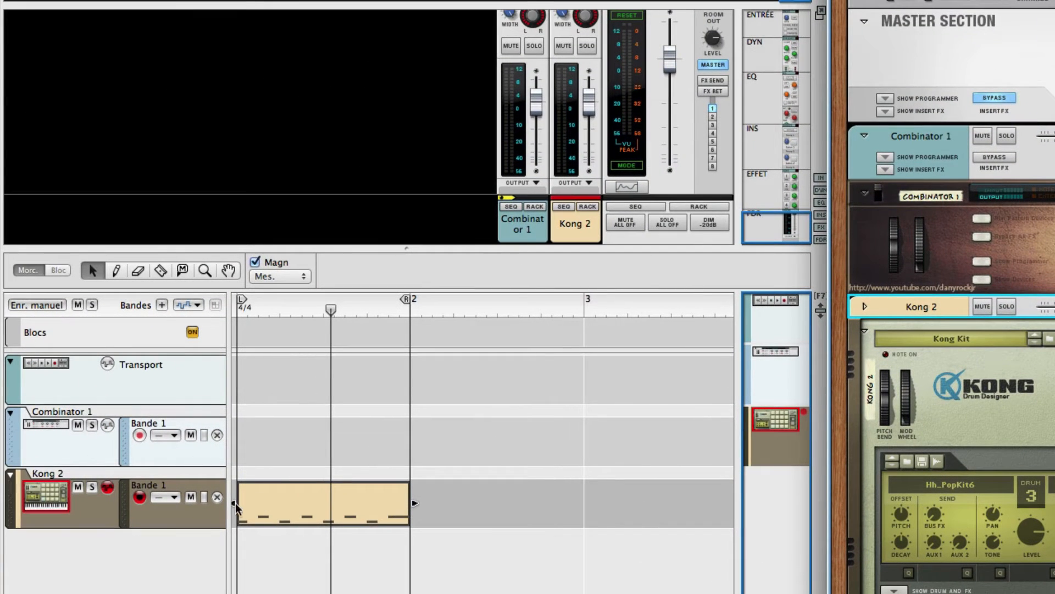
click(218, 497)
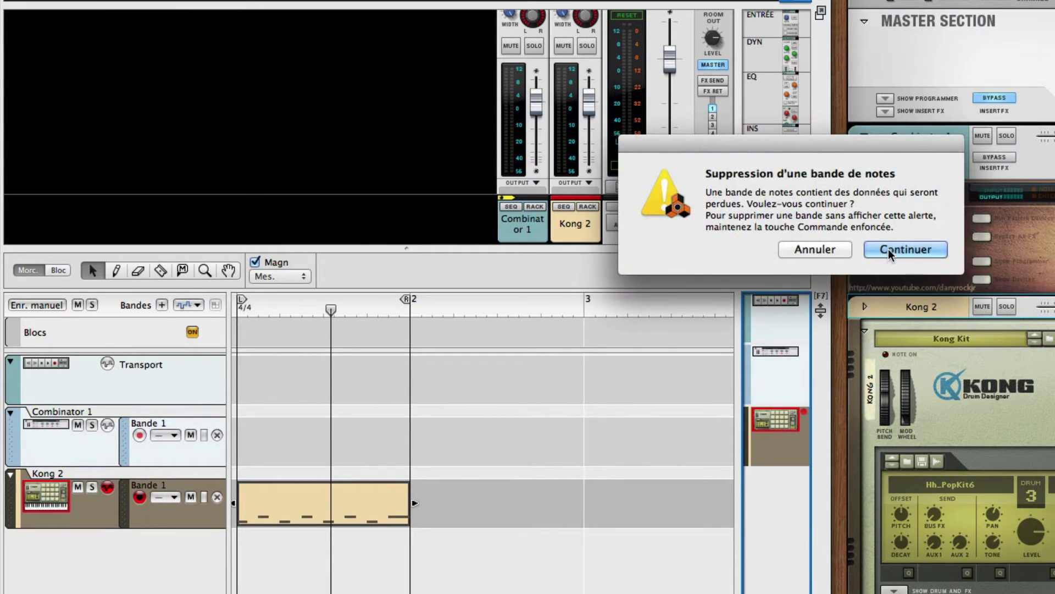
click(891, 250)
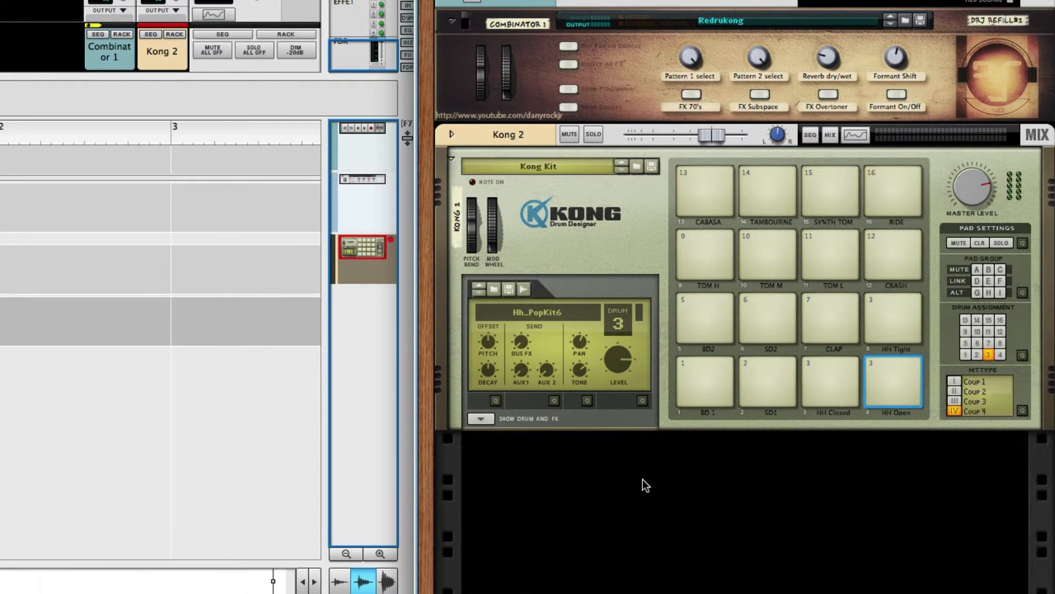
Step: Audition the Kong's two lower pad rows in order, from BD 1 through HH Tight
click(599, 242)
click(713, 386)
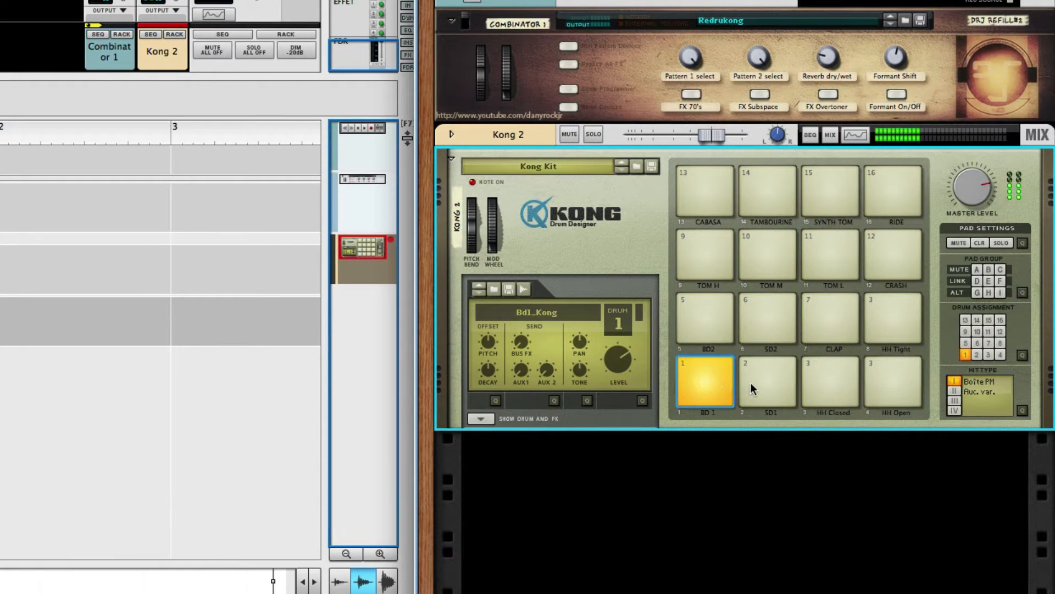
click(767, 380)
click(834, 377)
click(886, 376)
click(712, 318)
click(775, 318)
click(827, 317)
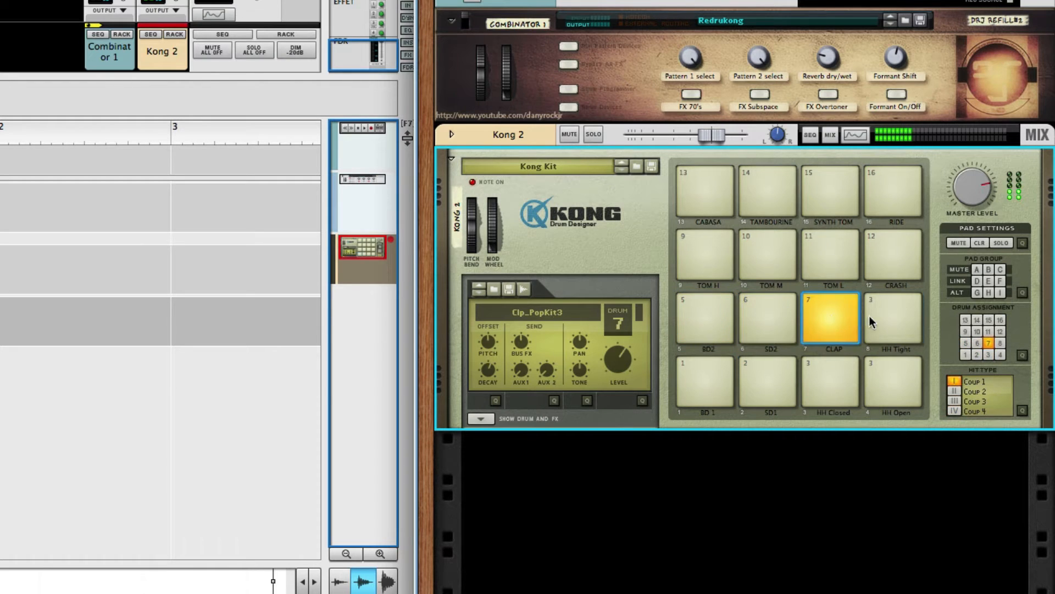
click(874, 317)
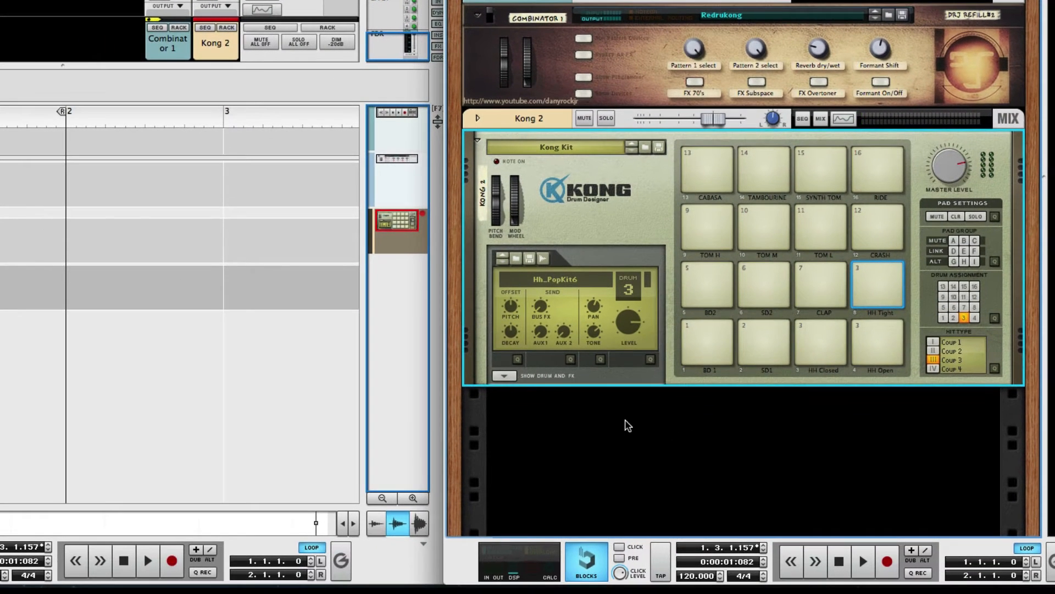
Step: Add a Redrum drum machine below the Kong in the rack
right_click(626, 420)
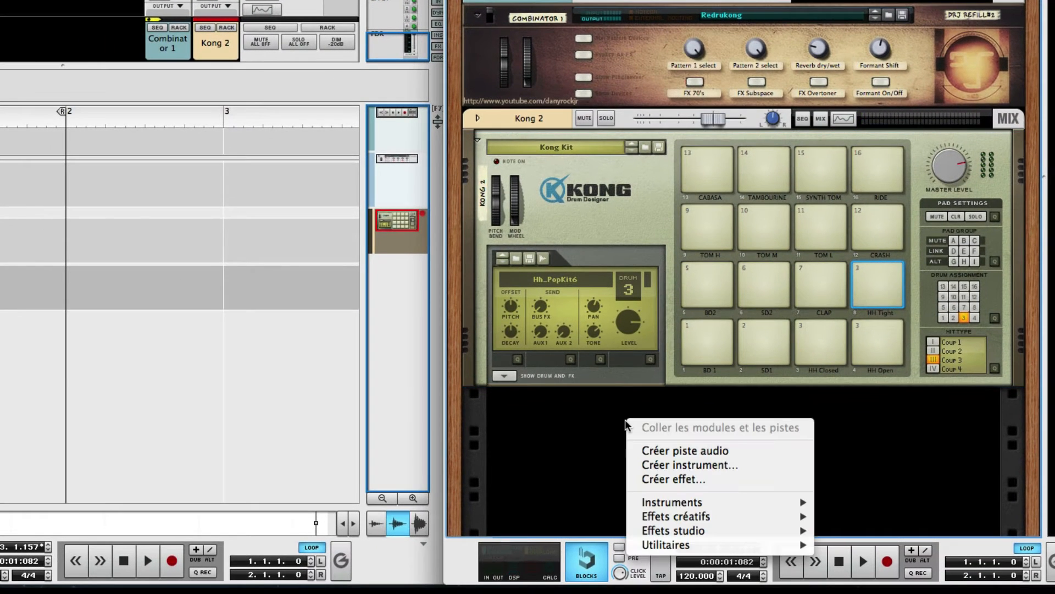
mouse_move(683, 515)
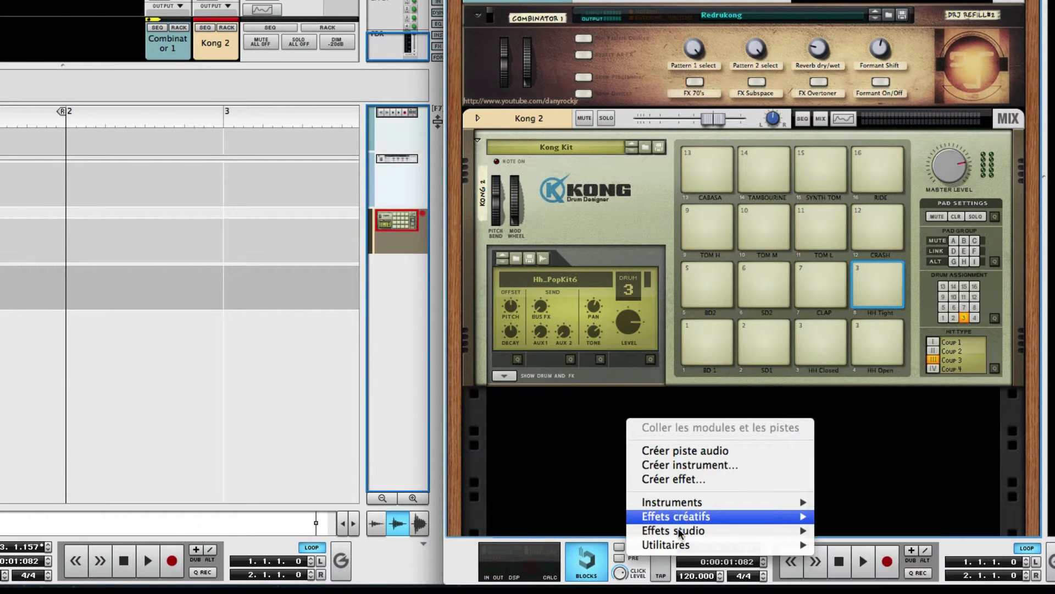
mouse_move(682, 544)
mouse_move(724, 499)
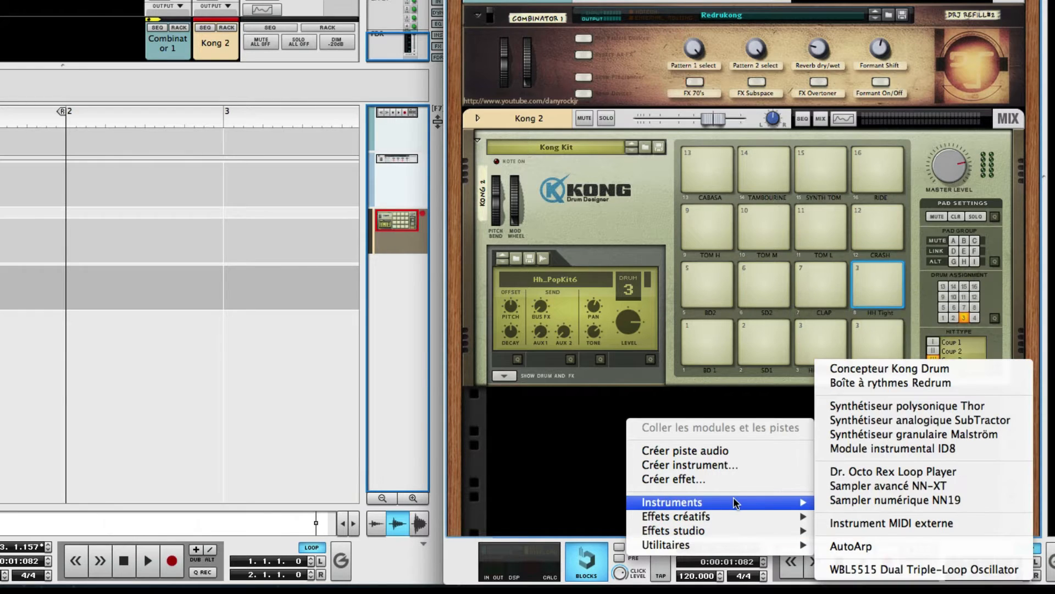
click(865, 384)
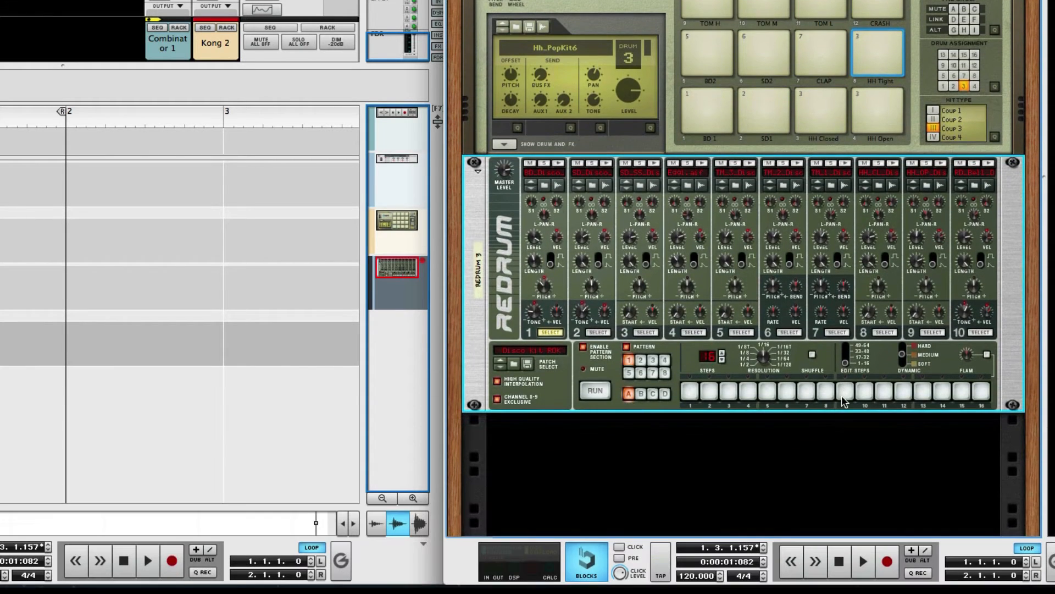
Step: Examine the gate and audio connections on the rear of the Kong and Redrum, returning to the front view
key(Tab)
scroll(831, 404, up, 3)
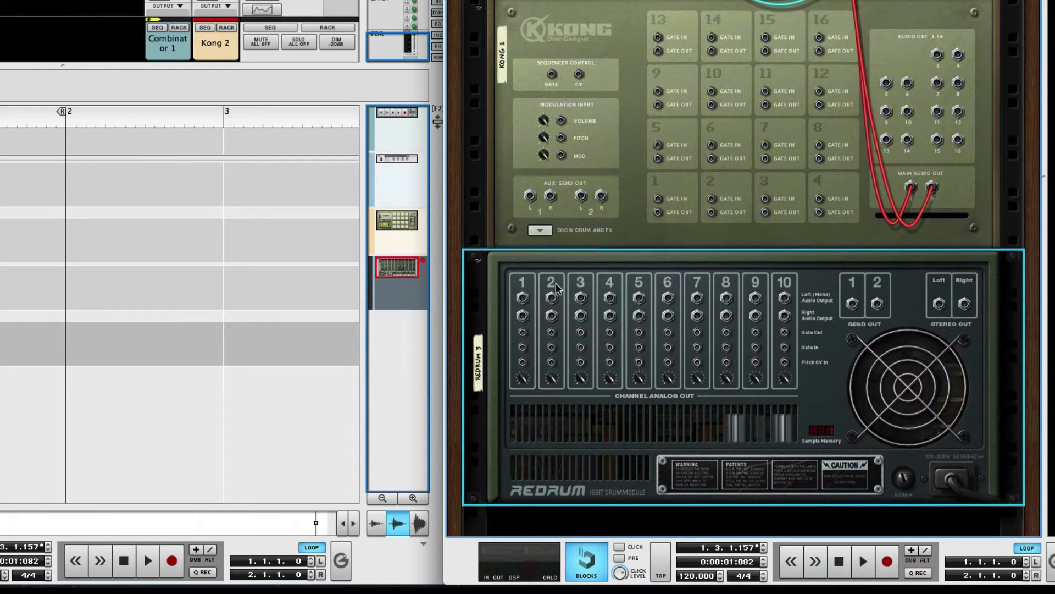
key(Tab)
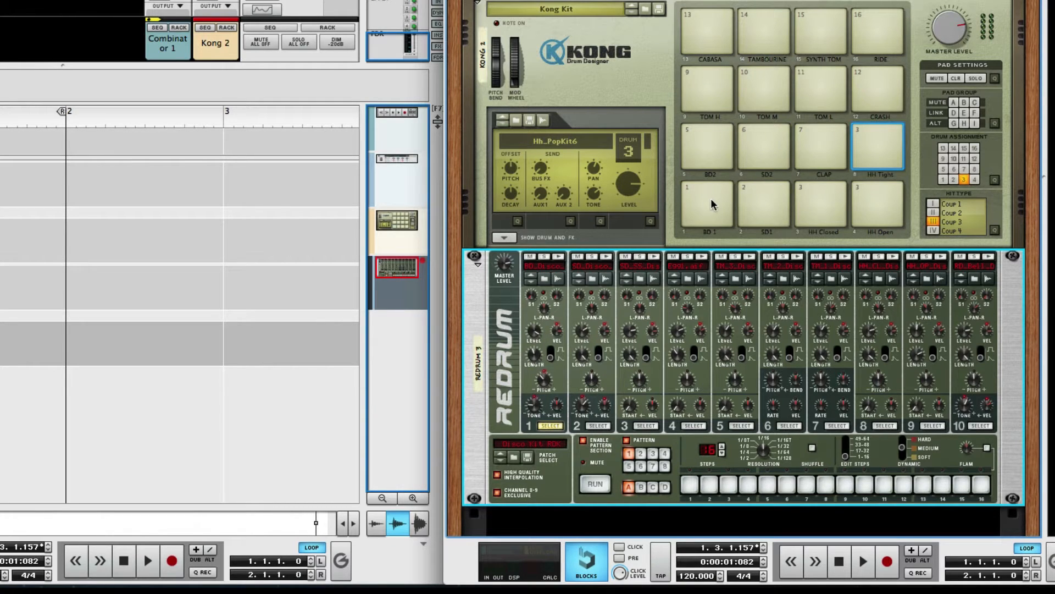
key(Tab)
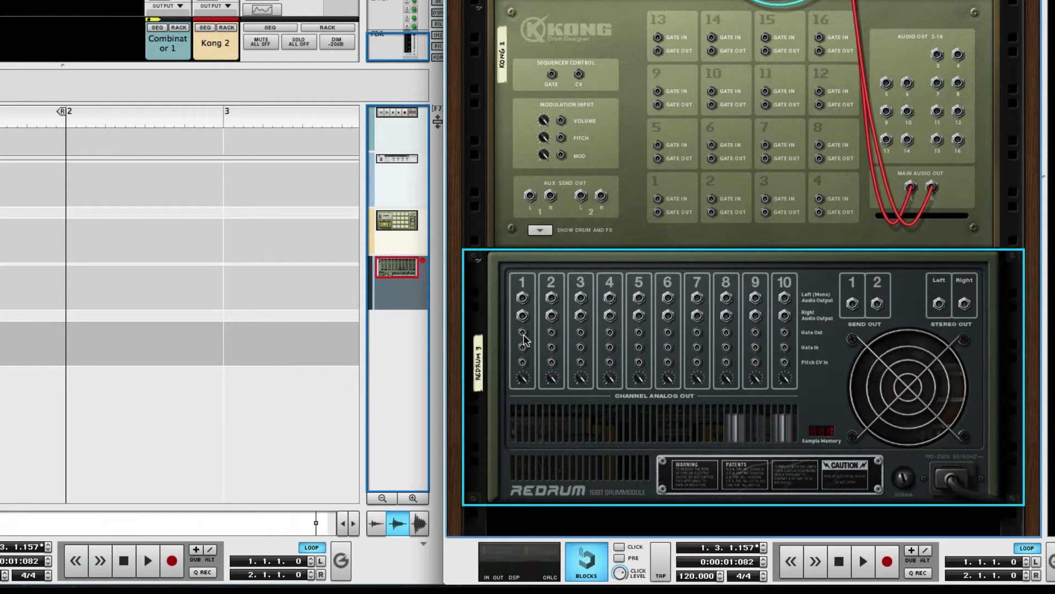
drag(522, 333, 658, 199)
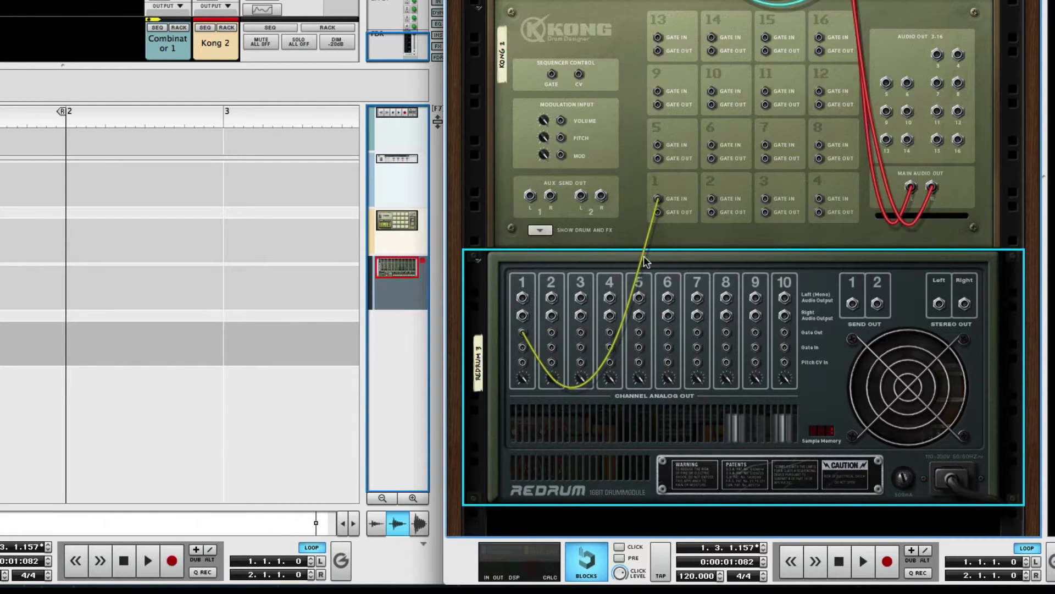
key(Tab)
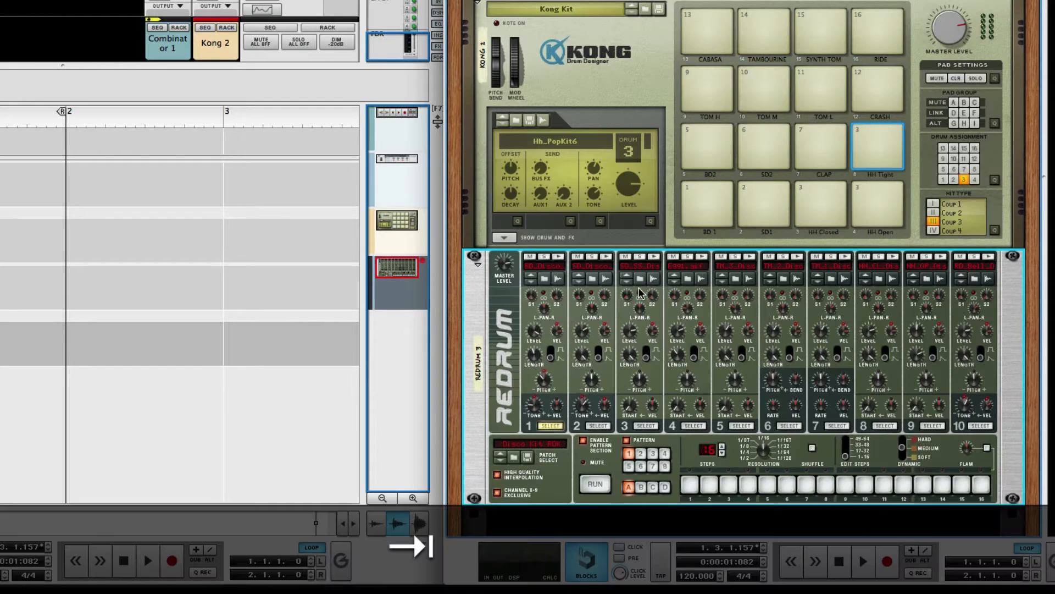
click(558, 259)
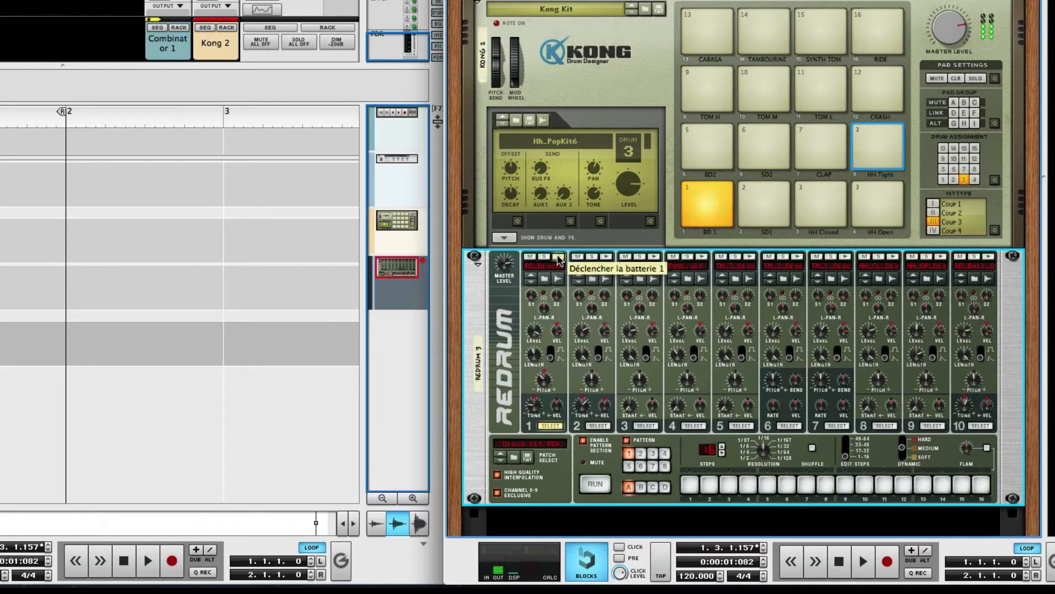
Step: Reset the Redrum to its initial empty patch and audition the Kong's BD 1 pad
right_click(506, 291)
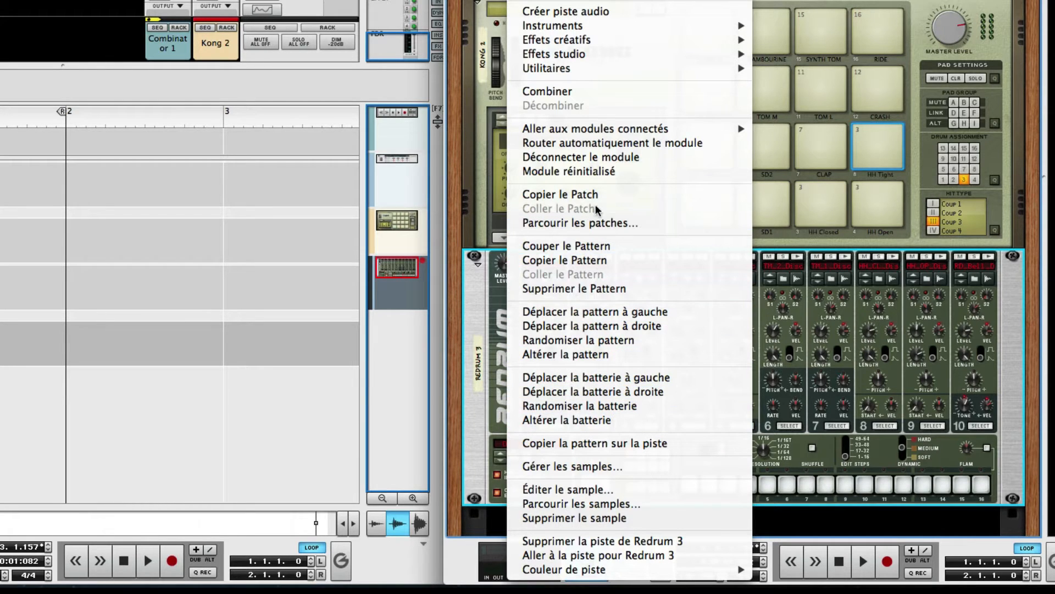
click(585, 171)
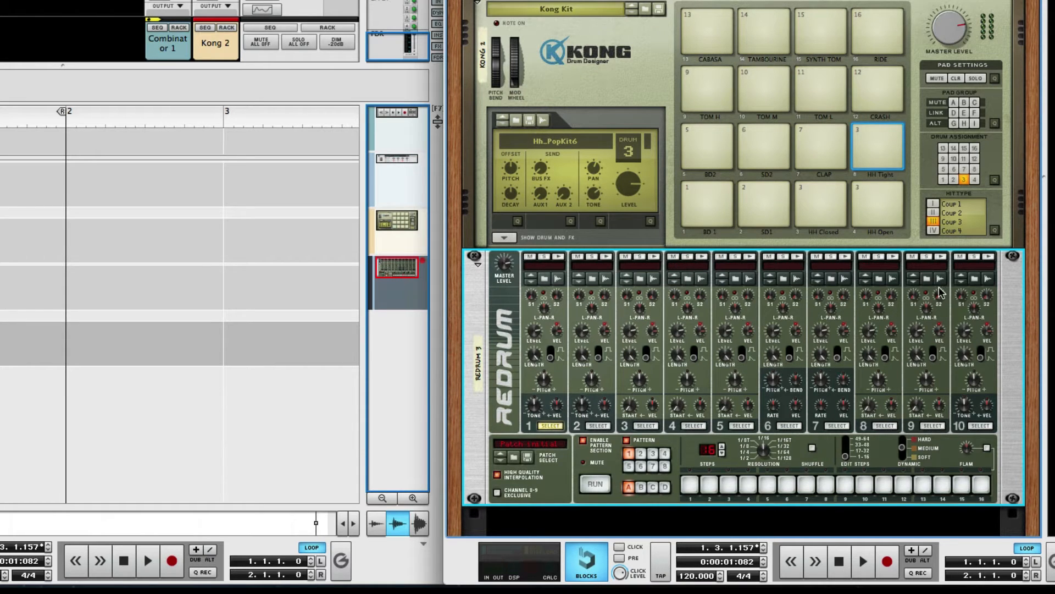
click(712, 212)
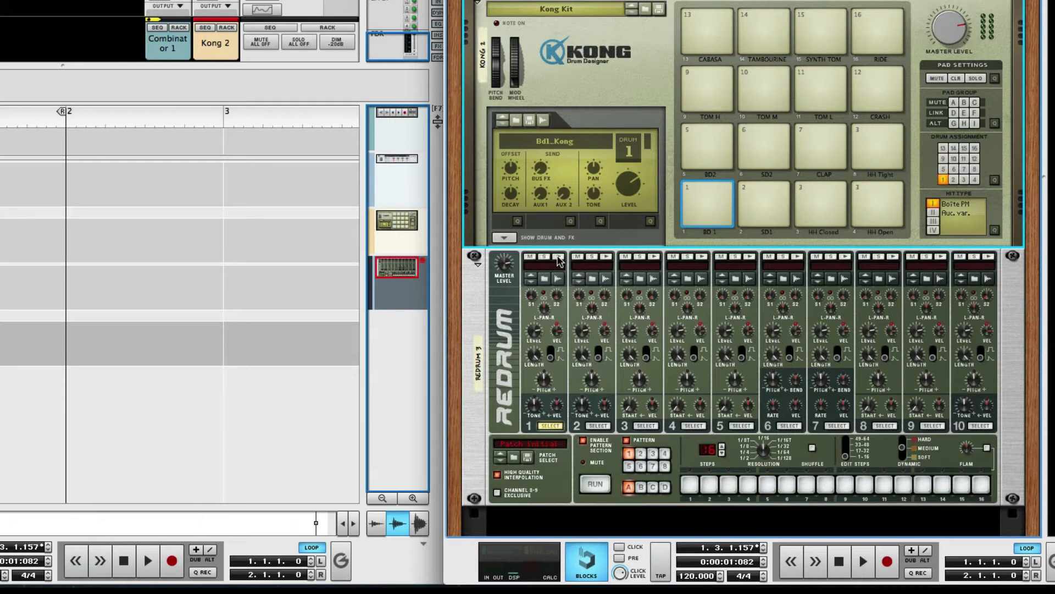
Step: Check the gate cable from Redrum channel 1 to Kong pad 1 on the rear, and trigger Redrum drum 1 from the front
key(Tab)
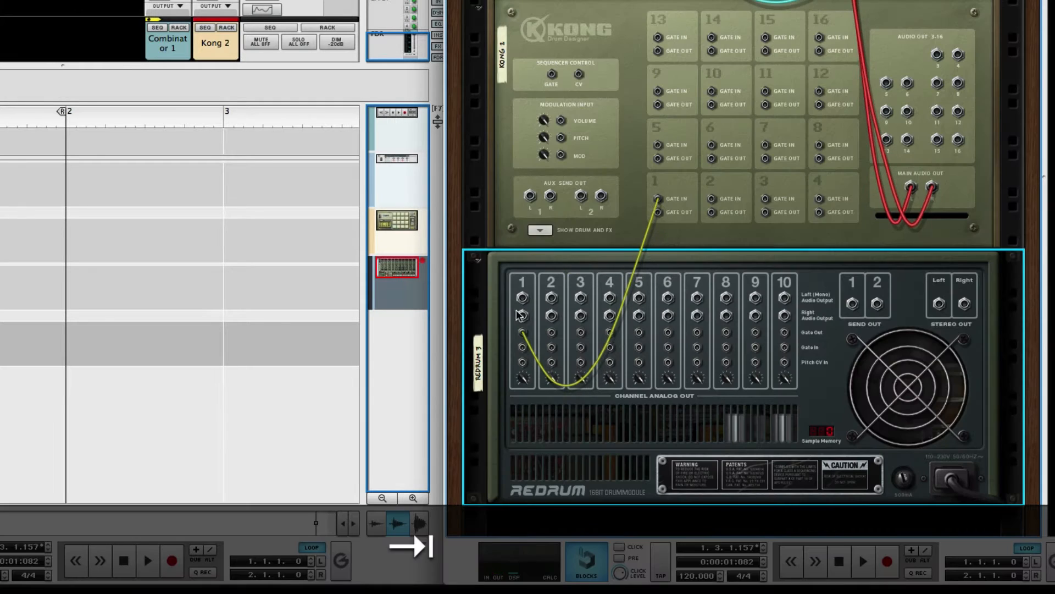
drag(523, 336, 523, 333)
mouse_move(658, 199)
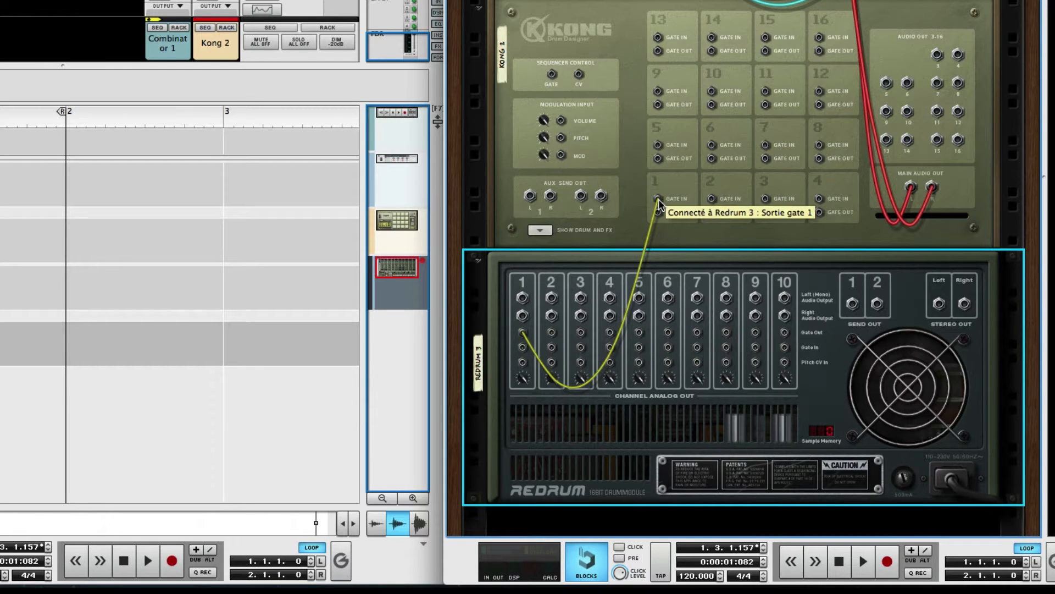
key(Tab)
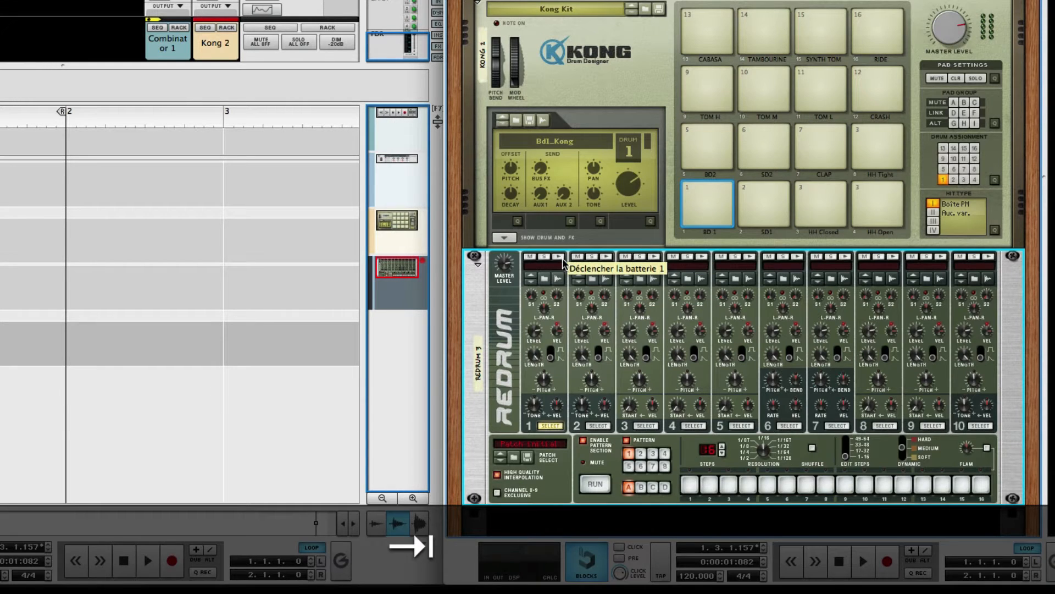
click(560, 262)
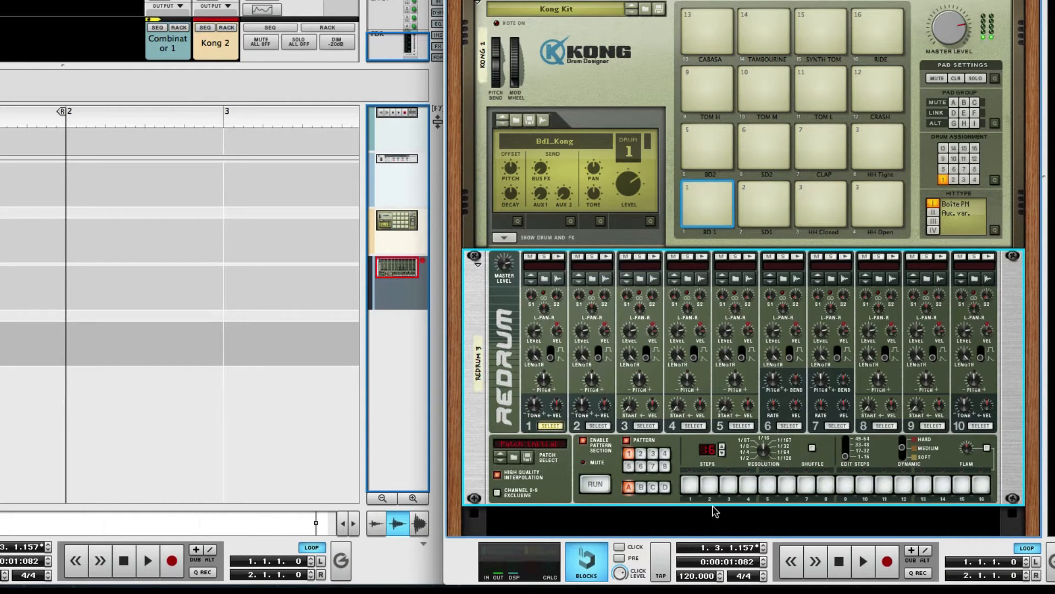
Step: Program Redrum channel 1 hits on steps 1, 5, 9, 13 and 15, and run the pattern to hear it drive the Kong
click(690, 485)
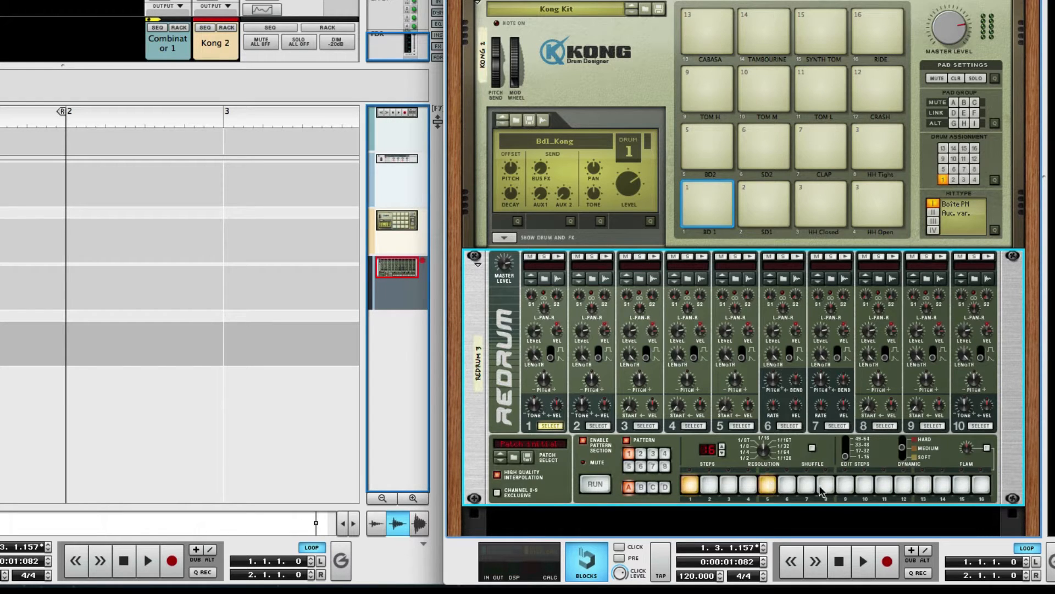
click(845, 485)
click(922, 484)
click(599, 484)
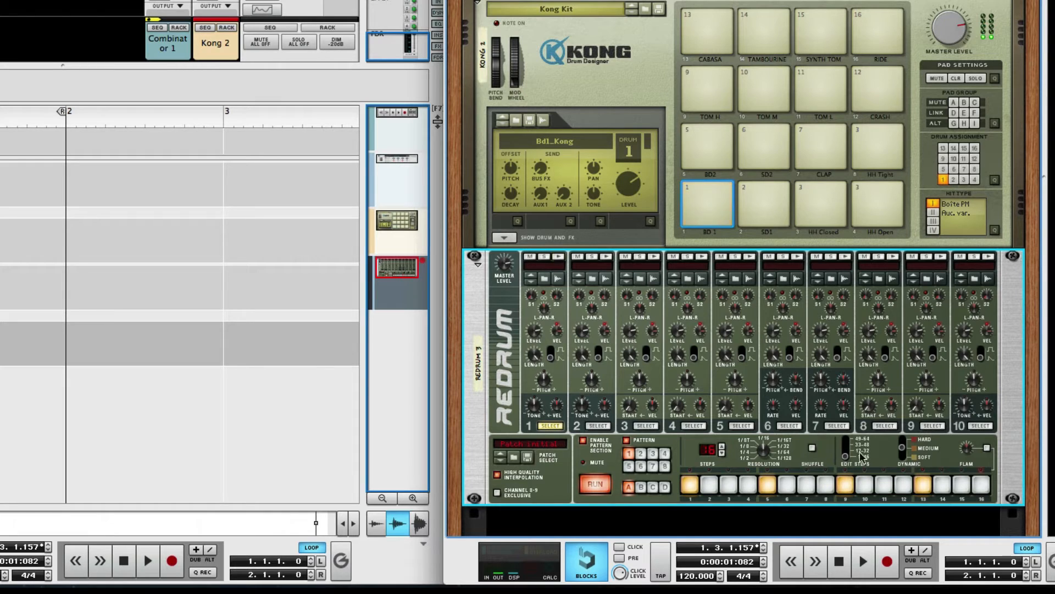
click(962, 485)
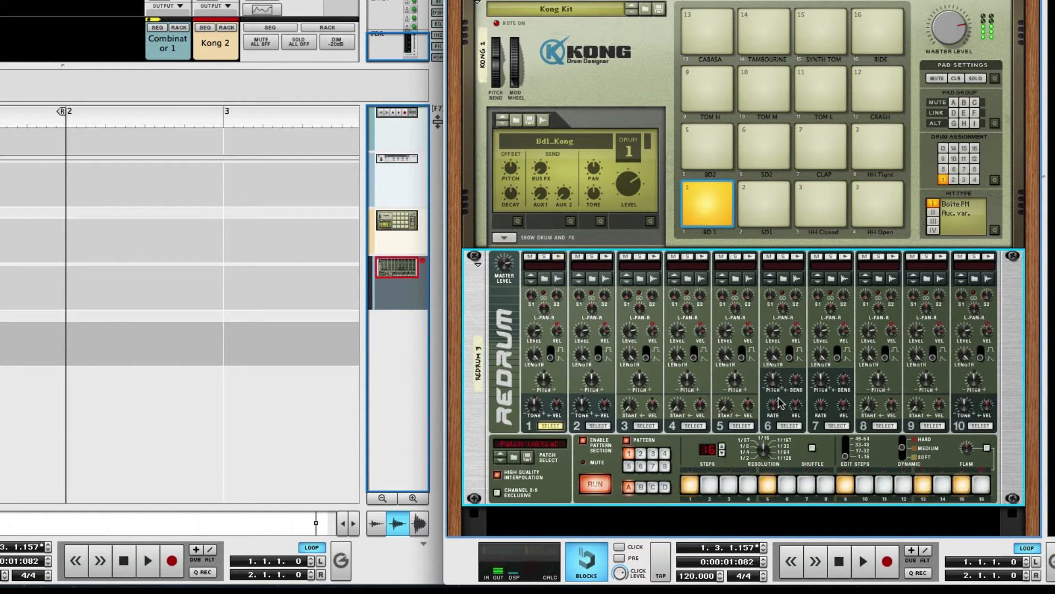
key(space)
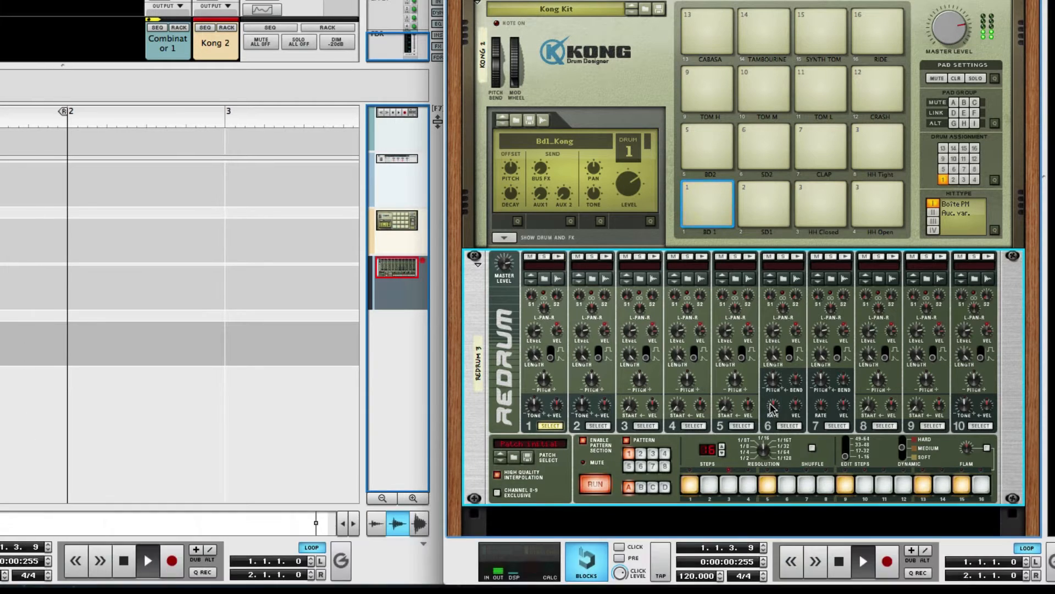
Step: Connect the Redrum's gate outputs for channels 2 through 10 to the matching Kong gate inputs 2 through 10
key(Tab)
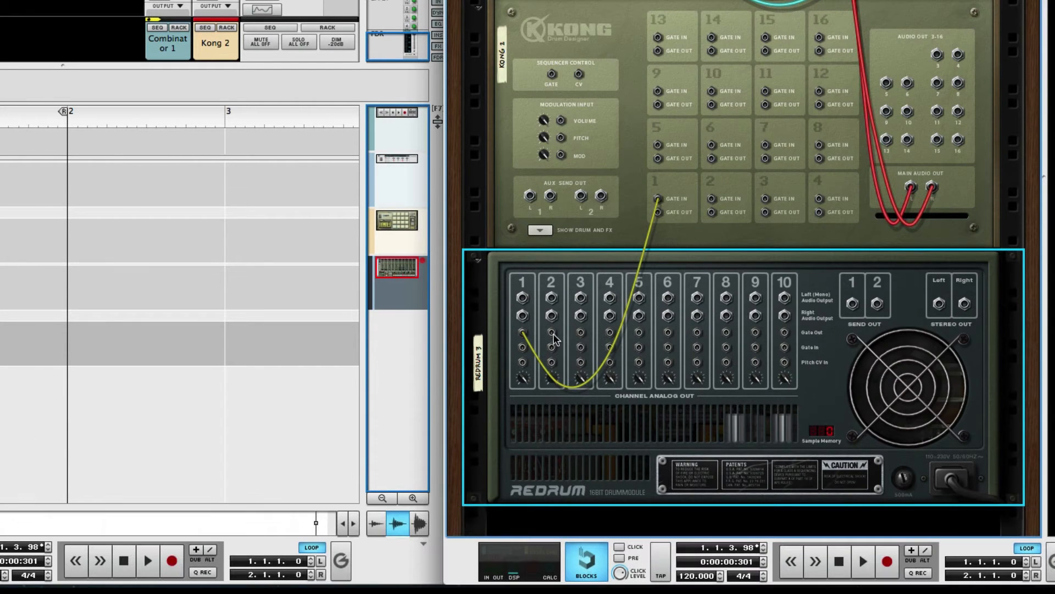
drag(551, 332, 712, 198)
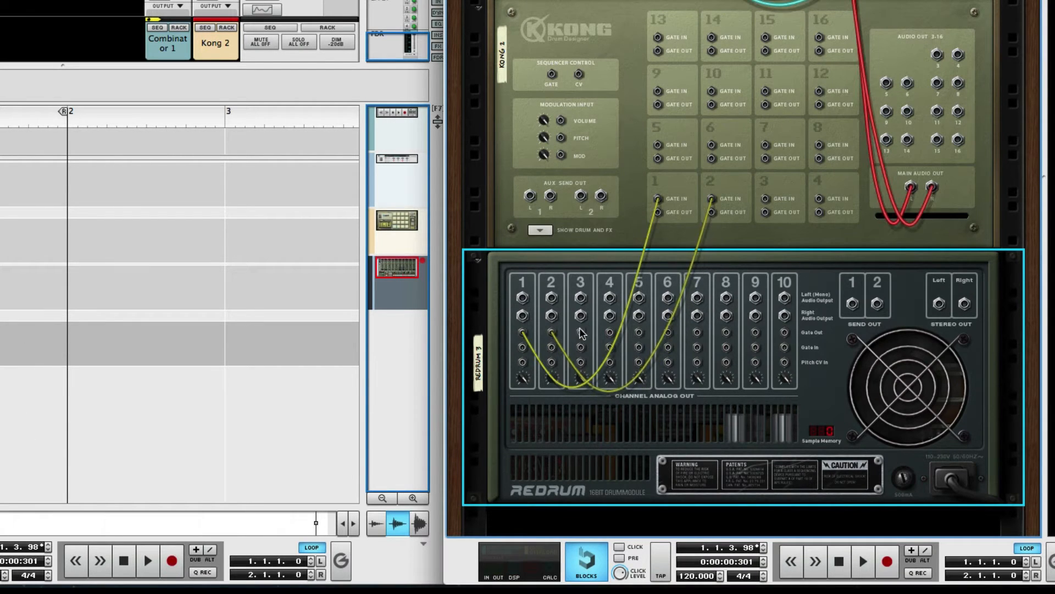
drag(580, 332, 765, 199)
drag(610, 332, 819, 198)
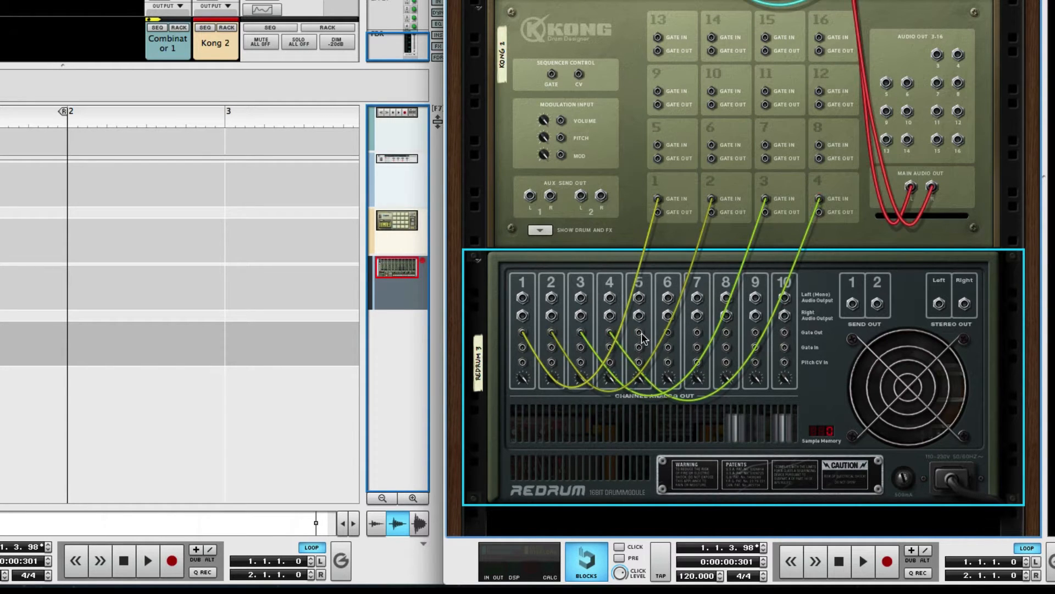
drag(639, 333, 658, 145)
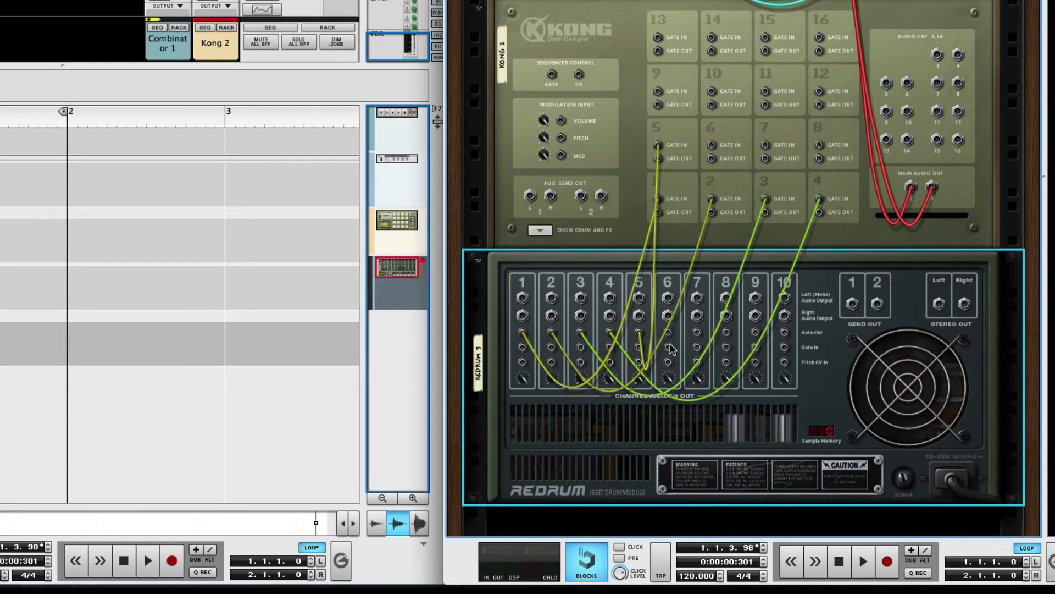
drag(668, 332, 711, 145)
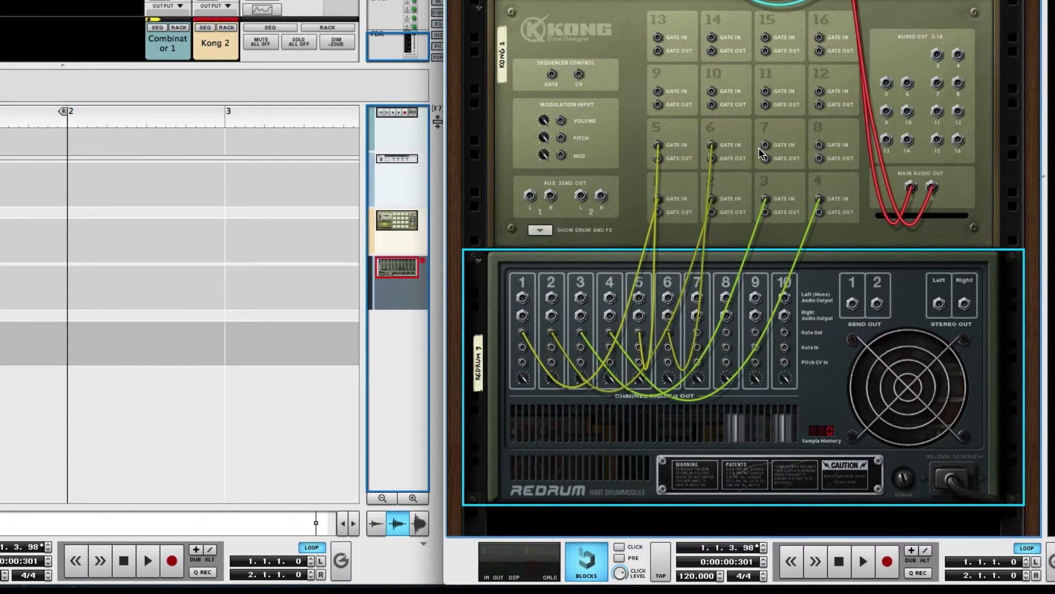
drag(703, 339, 765, 145)
drag(727, 331, 819, 144)
drag(752, 281, 658, 92)
drag(784, 332, 711, 91)
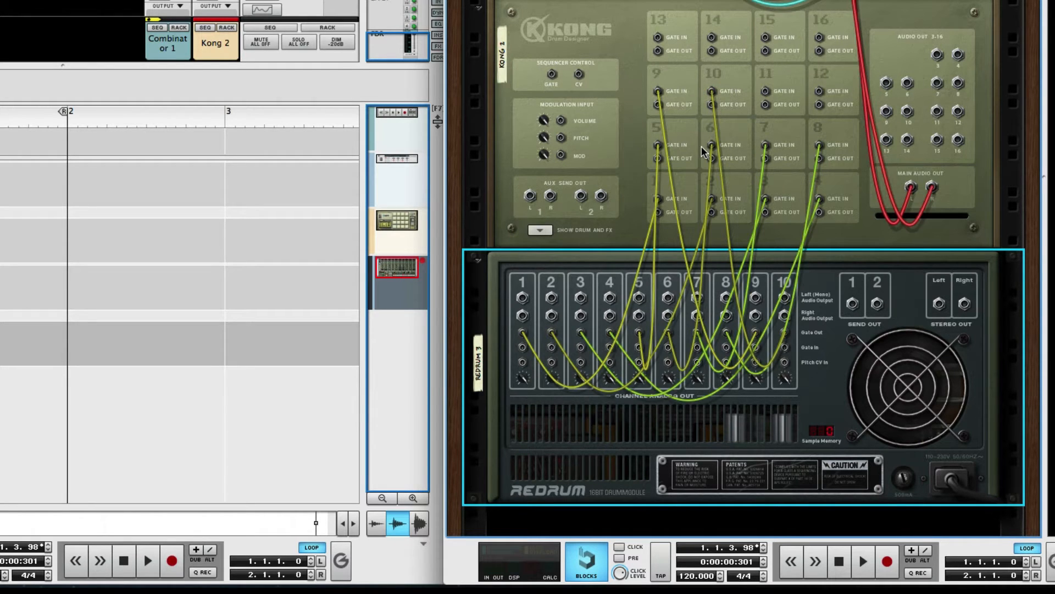
Step: Add a second Redrum drum machine below the first one without automatic cable routing
scroll(724, 400, down, 4)
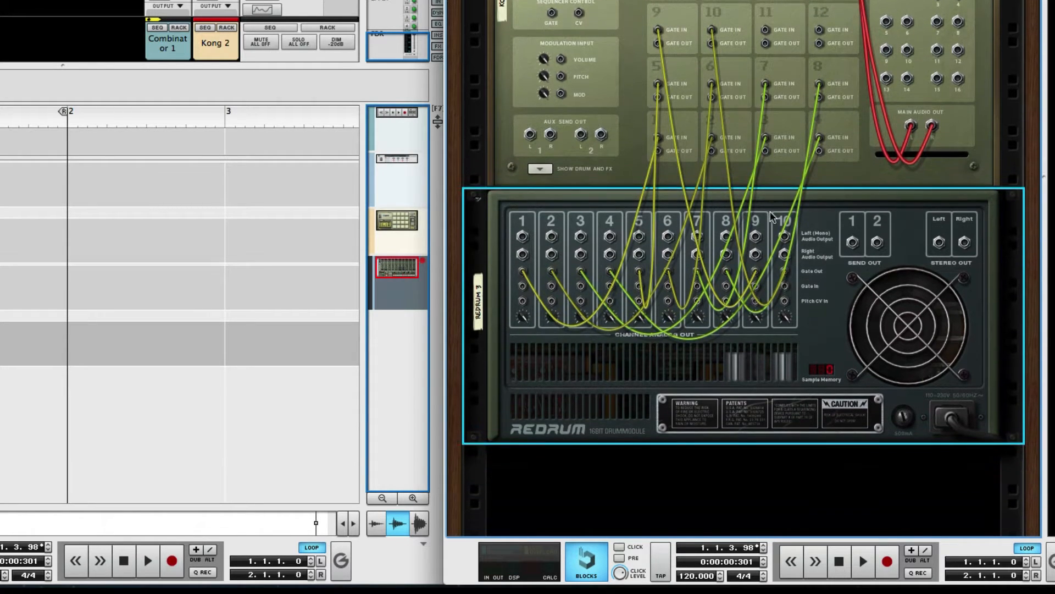
right_click(725, 409)
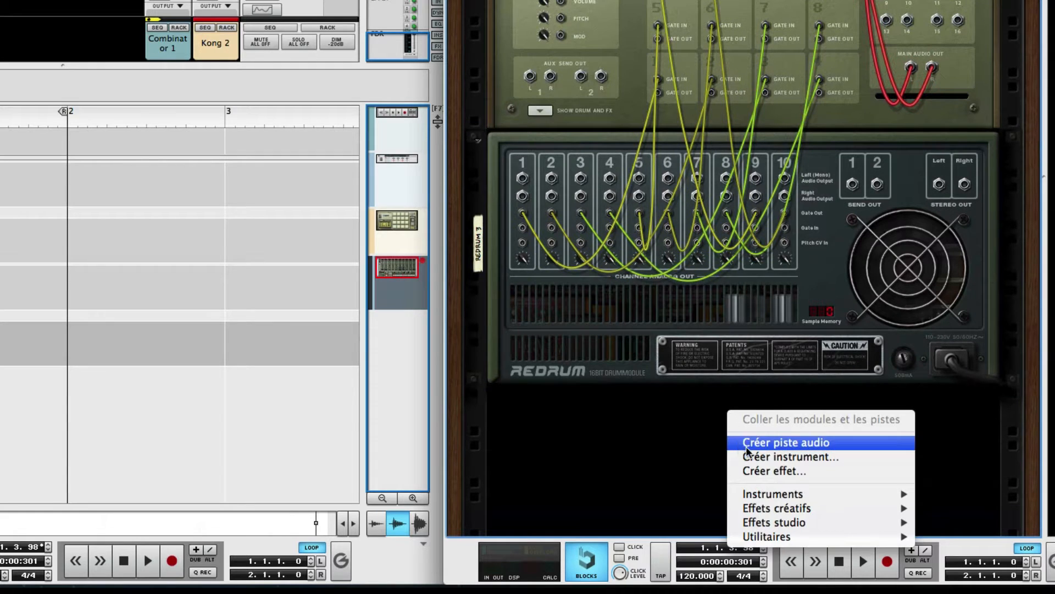
mouse_move(770, 492)
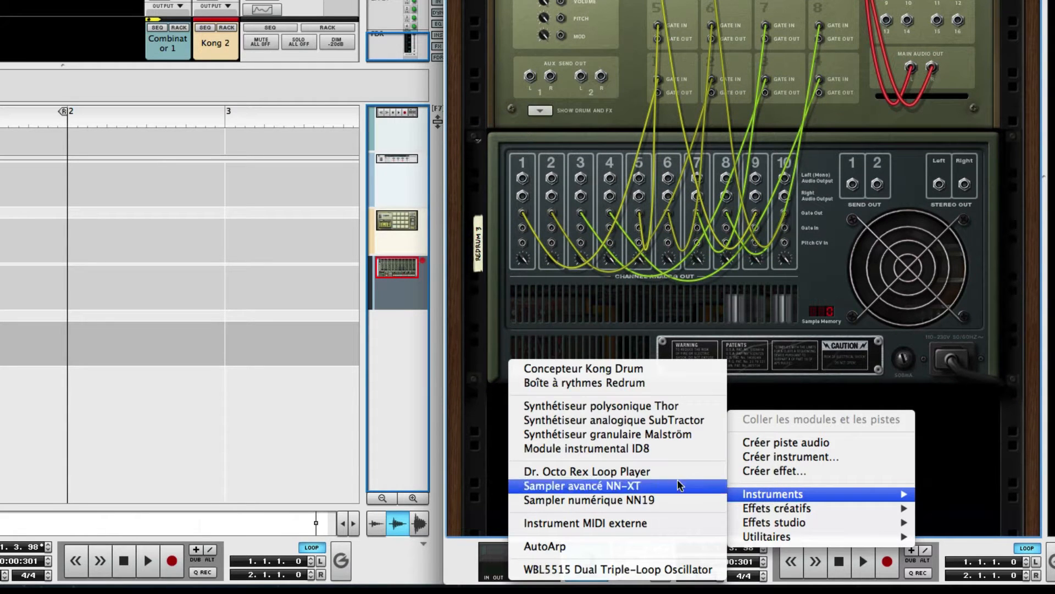
click(654, 384)
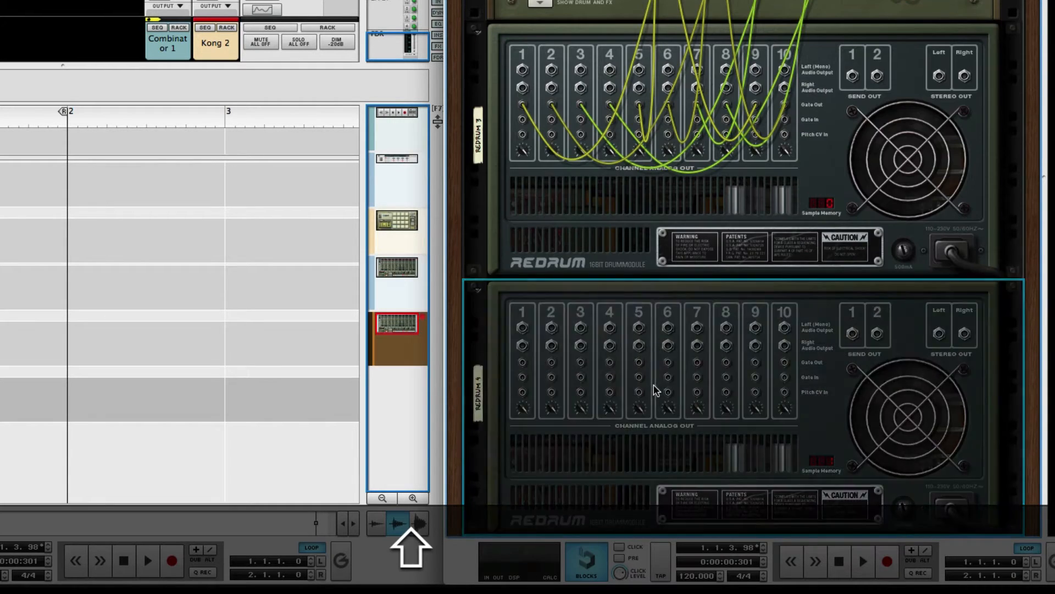
Step: Connect the second Redrum's gate outputs for channels 1 through 6 to the Kong's gate inputs 11 through 16, in order
drag(527, 364, 788, 104)
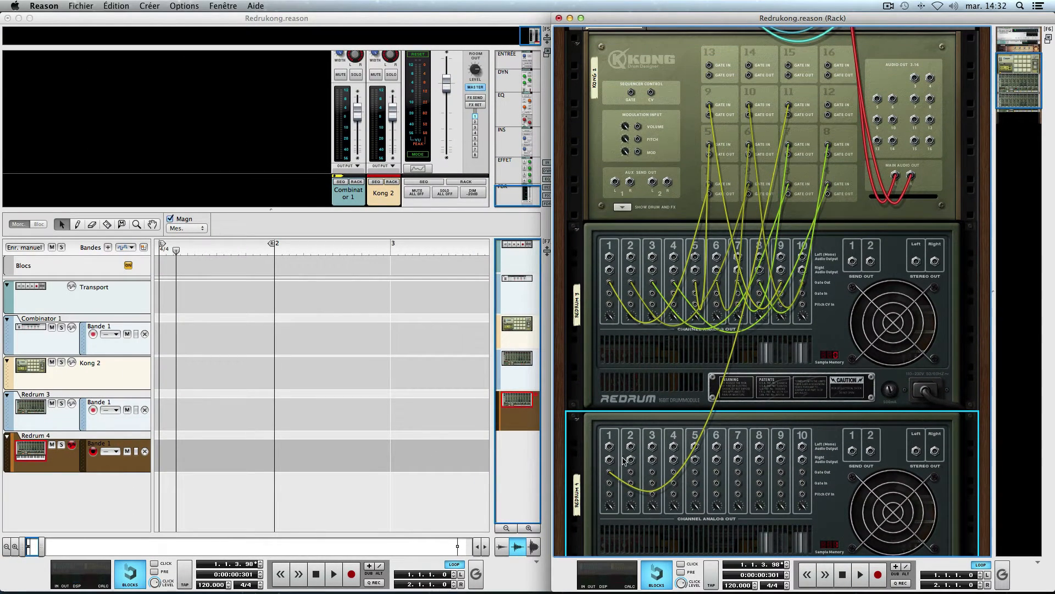
drag(631, 473, 828, 104)
drag(651, 472, 709, 65)
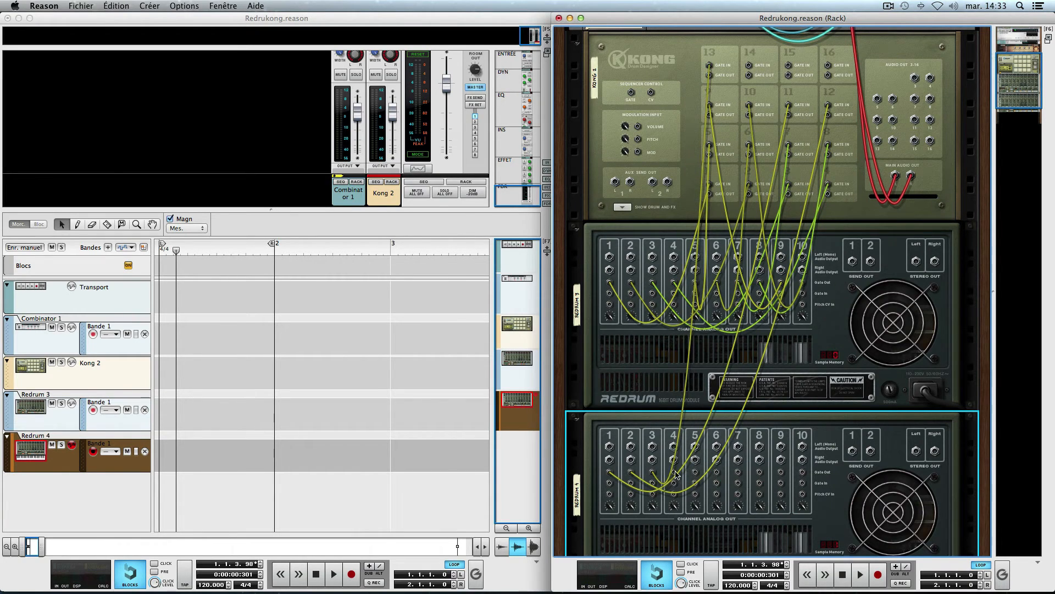
drag(674, 471, 749, 64)
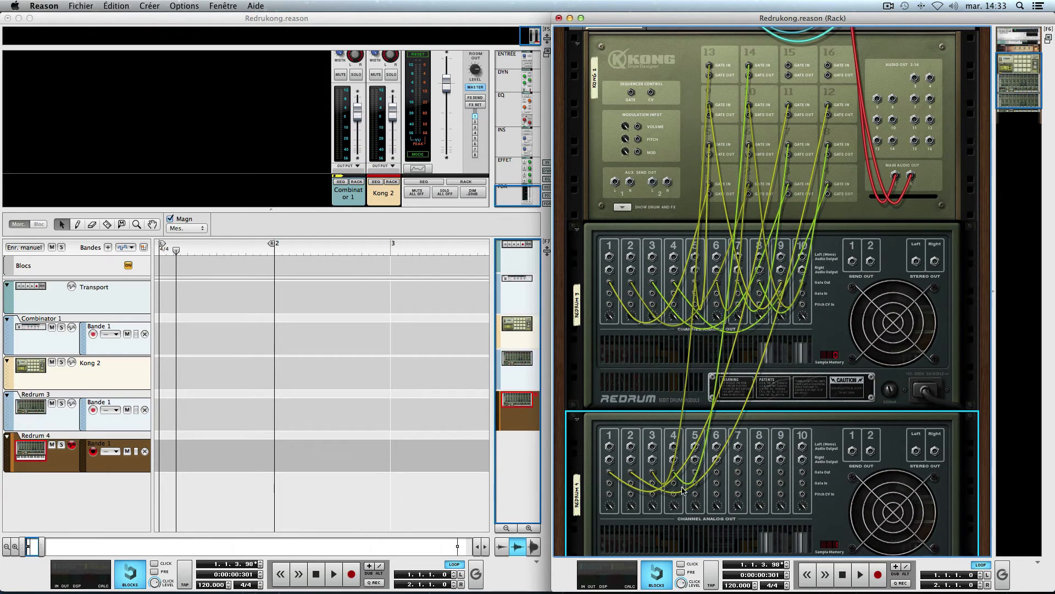
drag(695, 473, 788, 65)
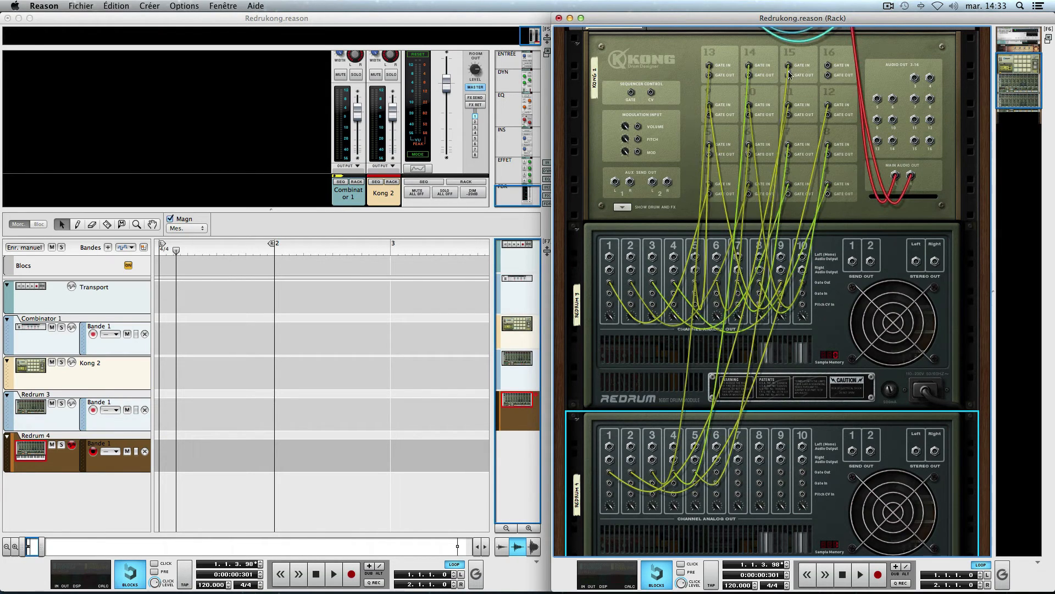
drag(716, 472, 828, 65)
Step: Reset the second Redrum to its initial empty patch and look over the Kong and both Redrums from the front
key(Tab)
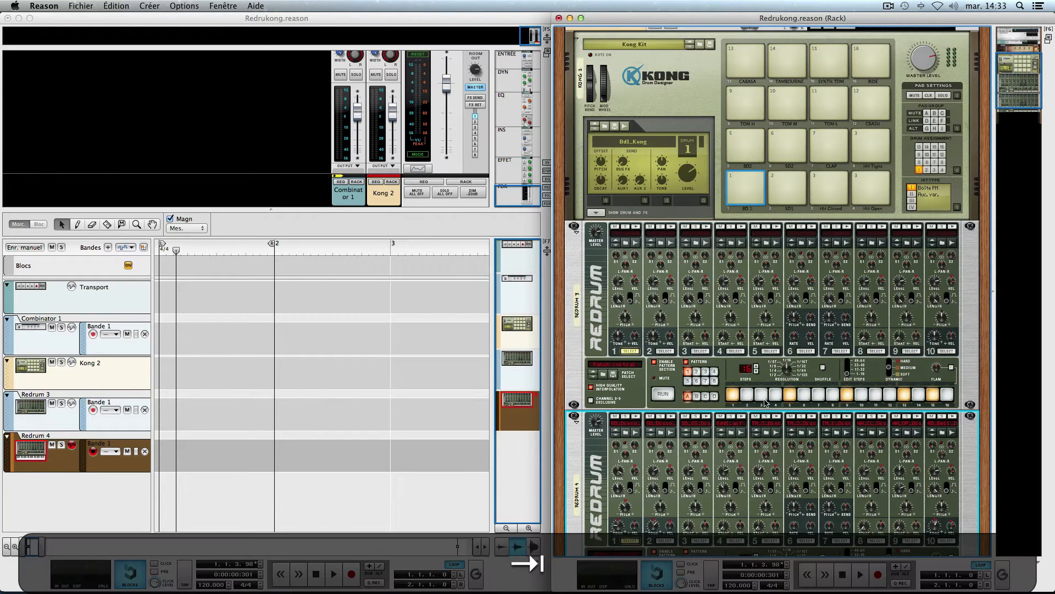
scroll(688, 387, down, 1)
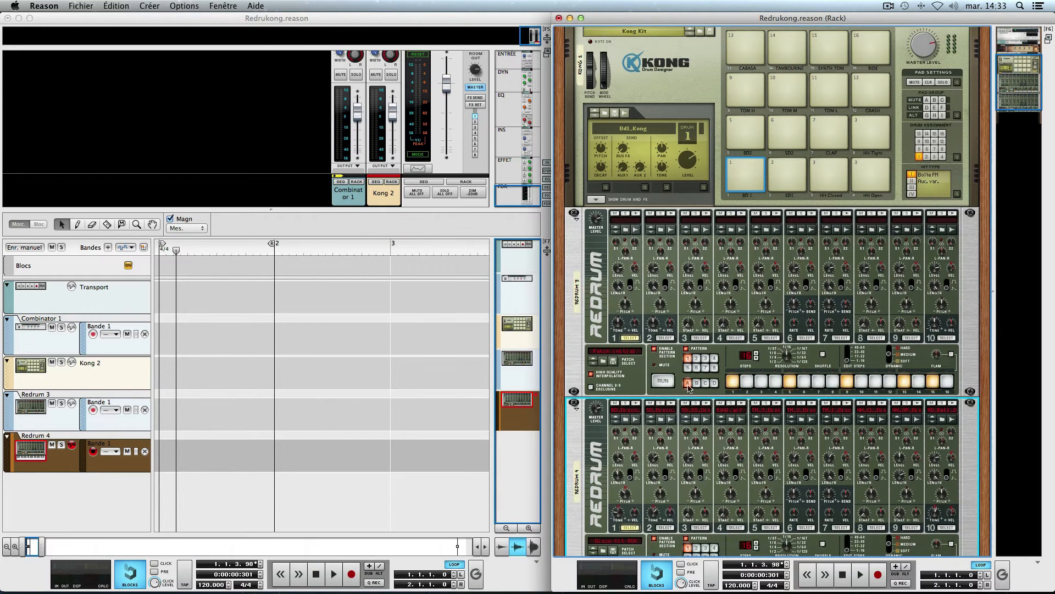
right_click(596, 442)
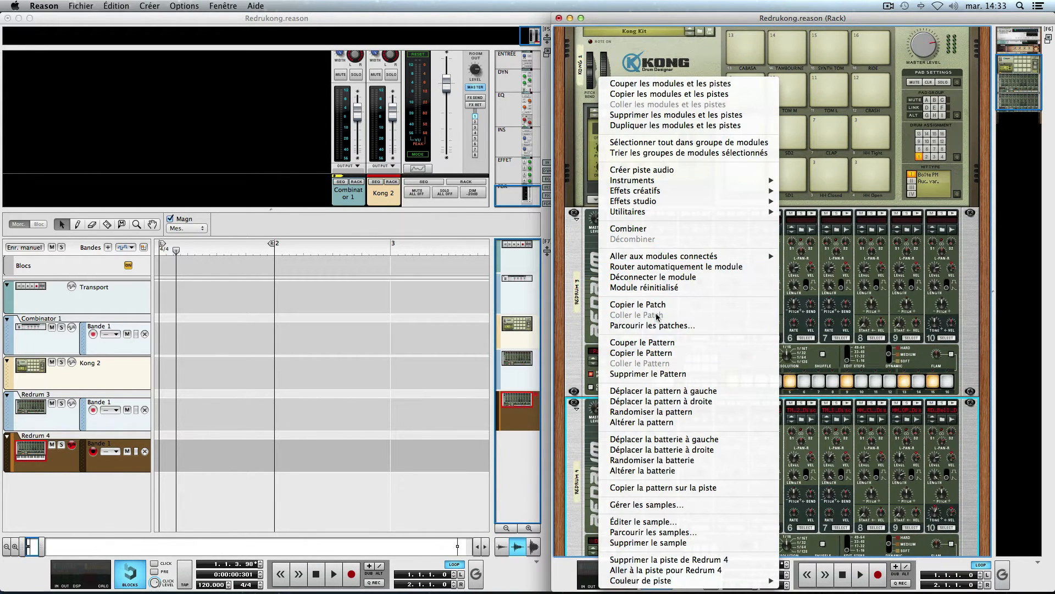
click(657, 350)
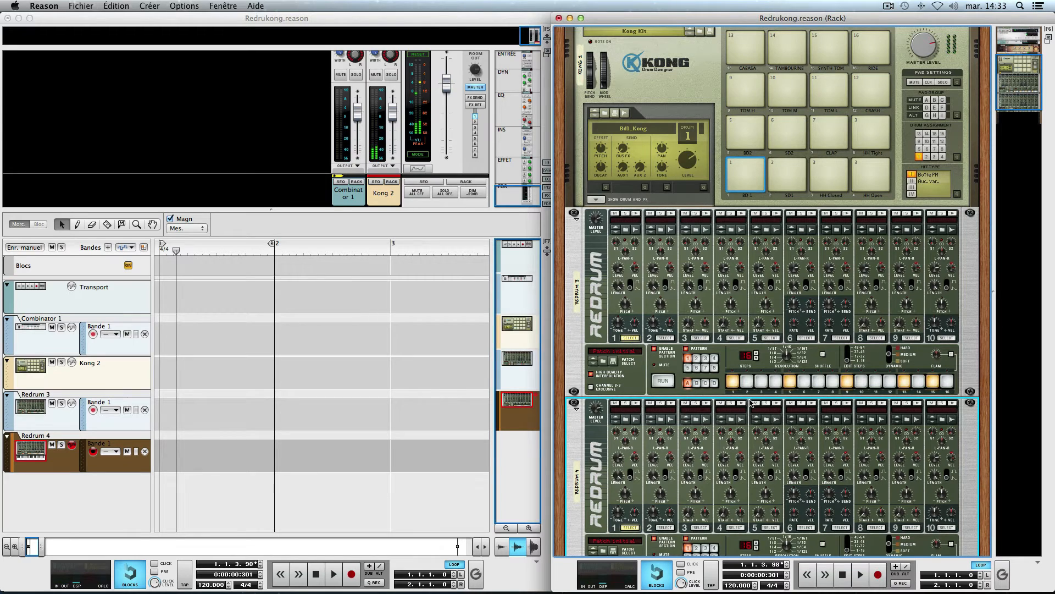
scroll(744, 342, down, 3)
scroll(744, 342, up, 1)
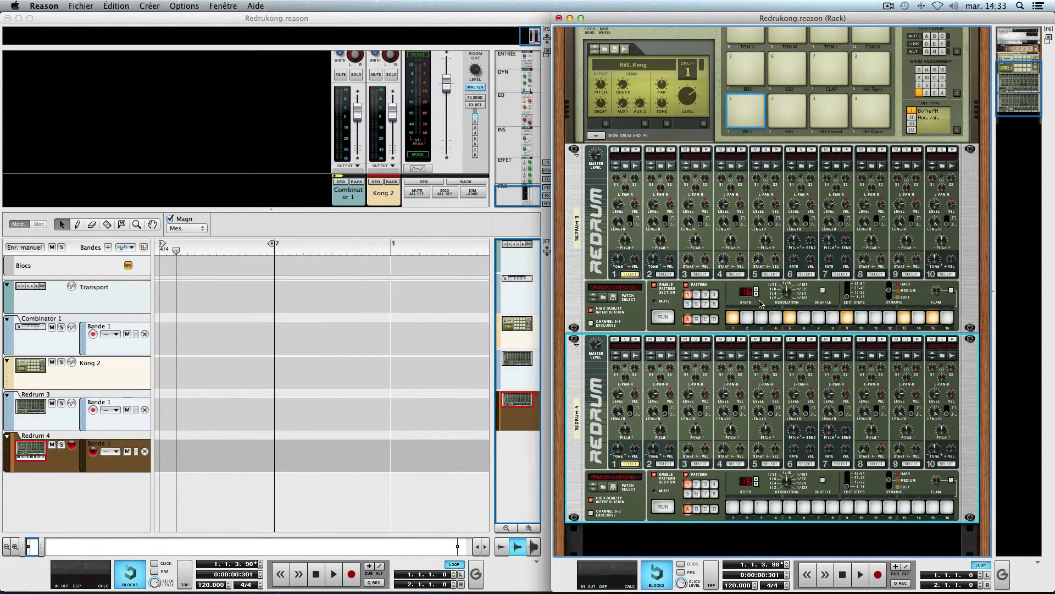
scroll(760, 304, up, 6)
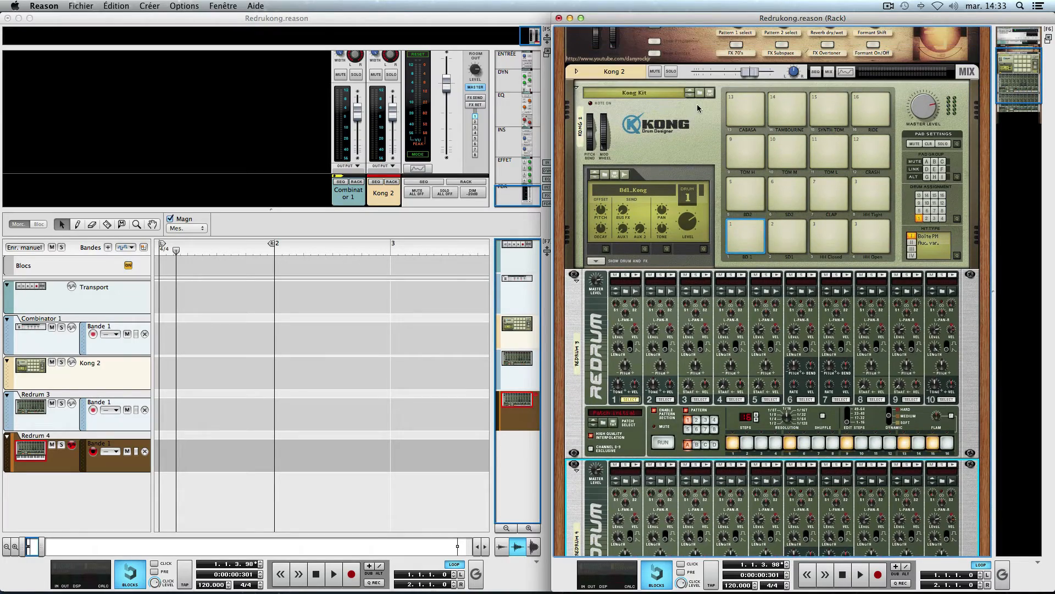
Step: Load the Electronic 2 patch from the Electronic Kits folder into the Kong
click(700, 93)
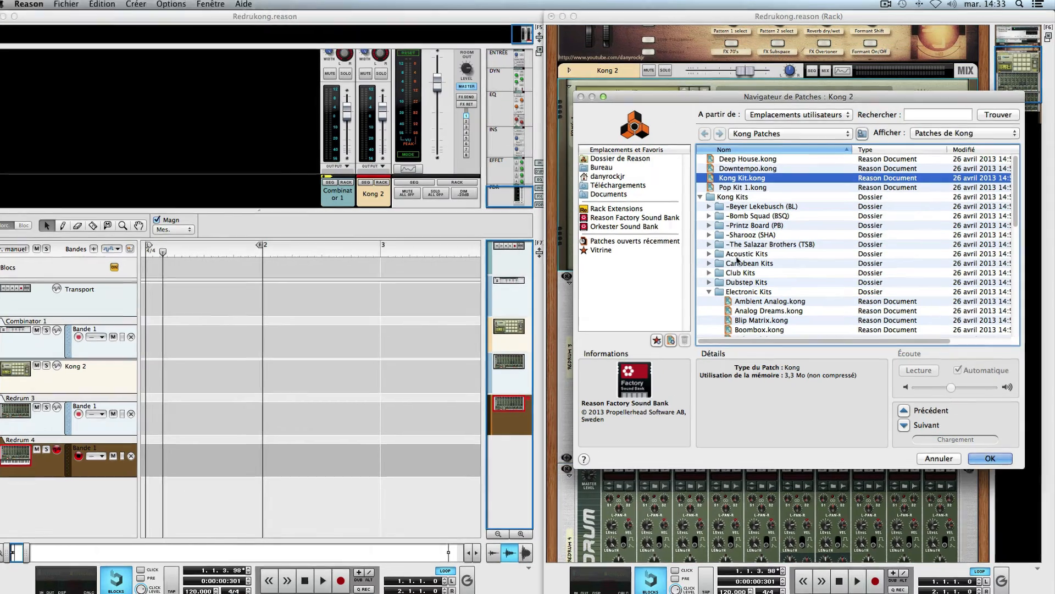
scroll(765, 289, down, 5)
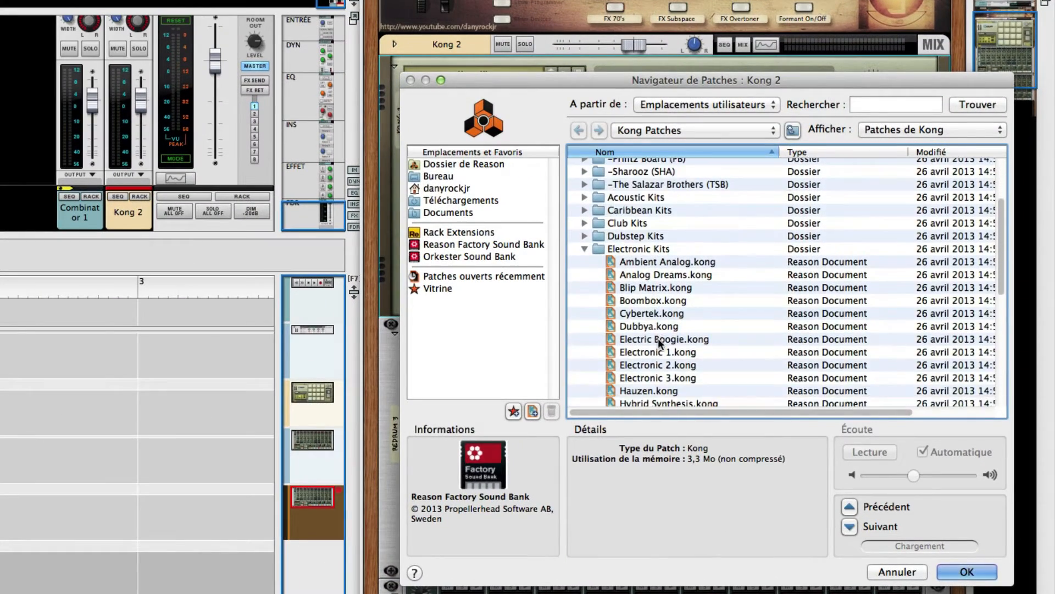
click(648, 340)
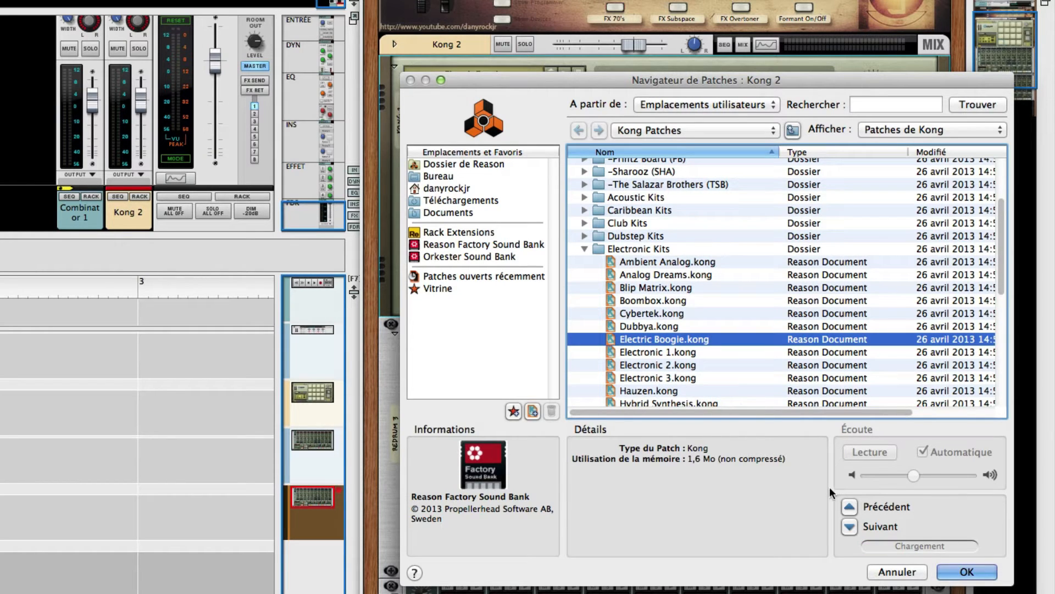
scroll(714, 393, down, 3)
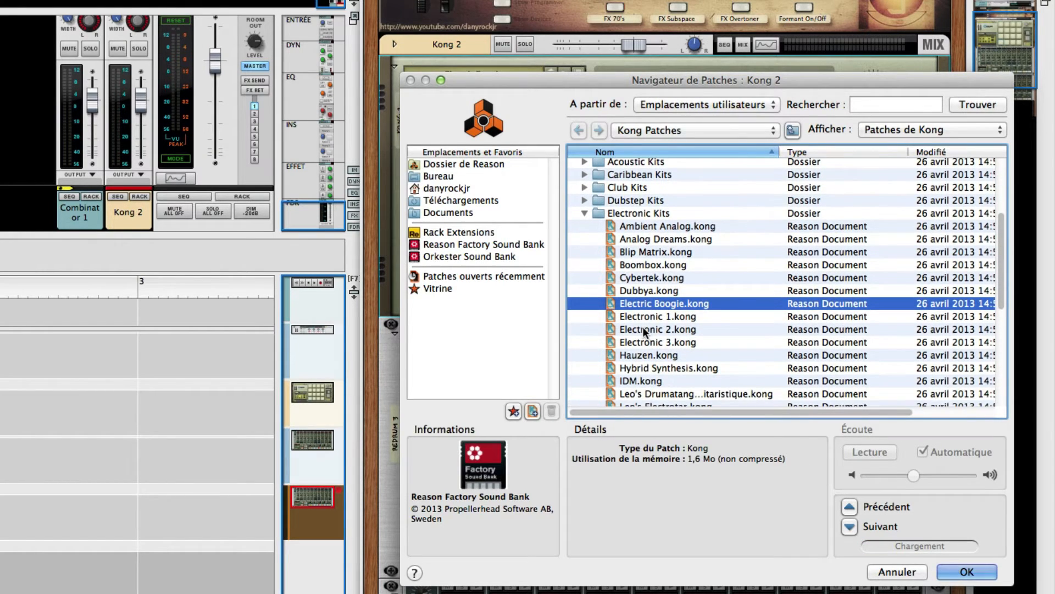
click(642, 317)
click(641, 328)
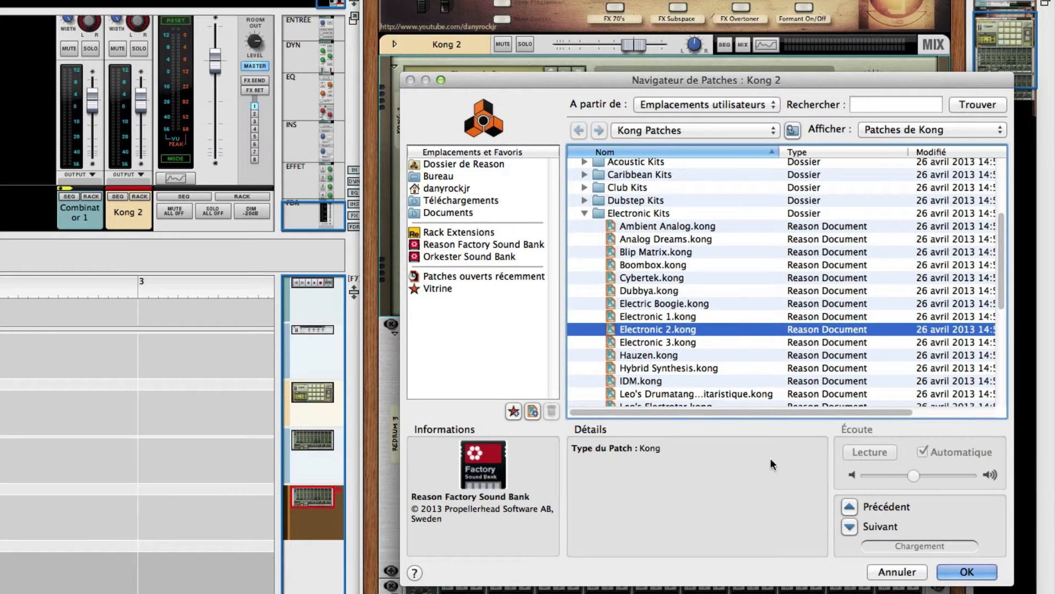
click(977, 572)
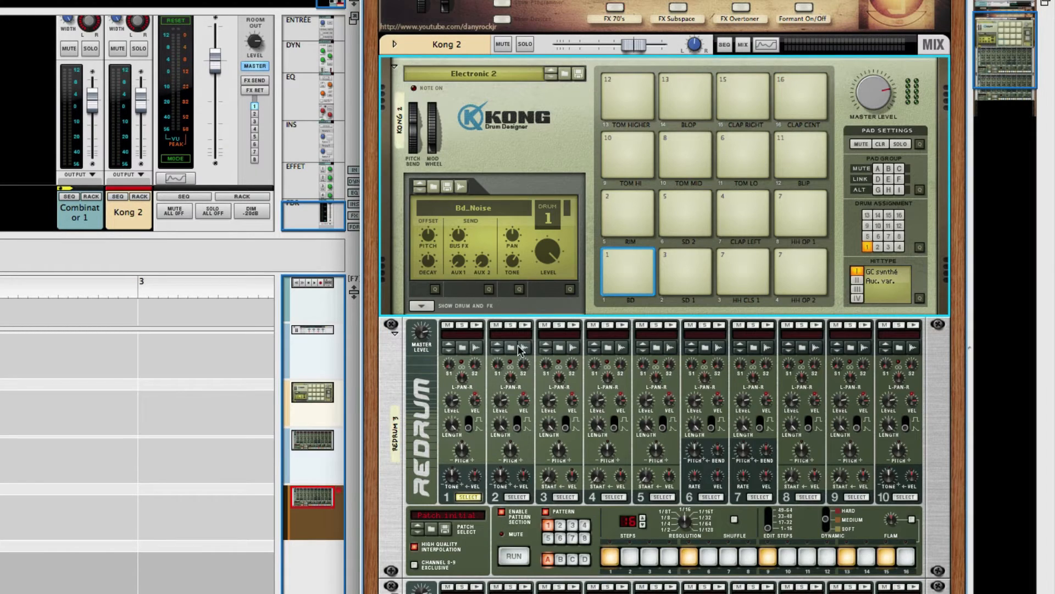
Step: Run the first Redrum's pattern and load the Hauzen patch from the Electronic Kits folder into the Kong
scroll(537, 383, down, 2)
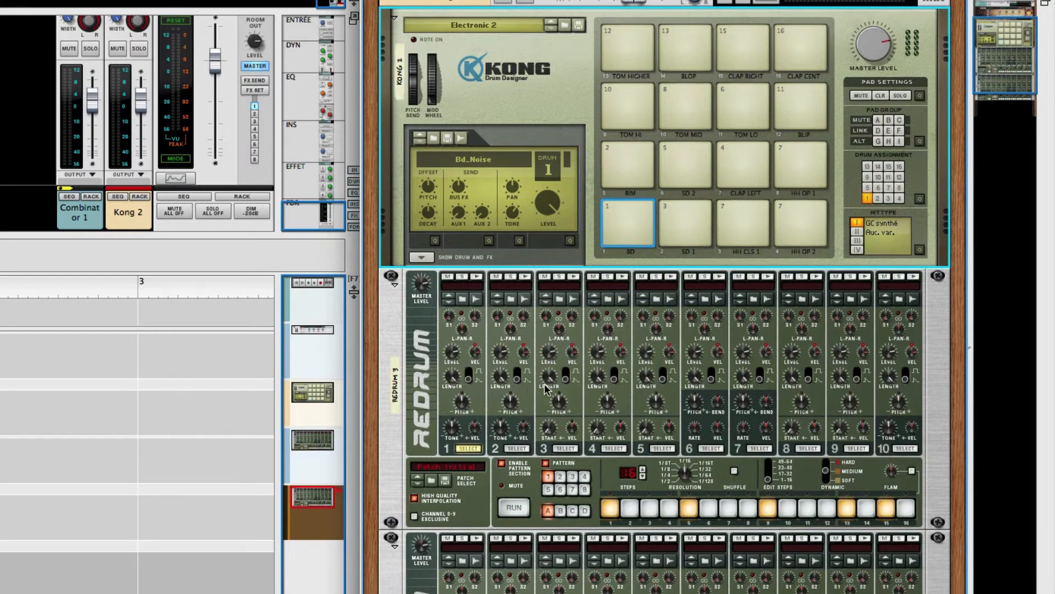
click(512, 505)
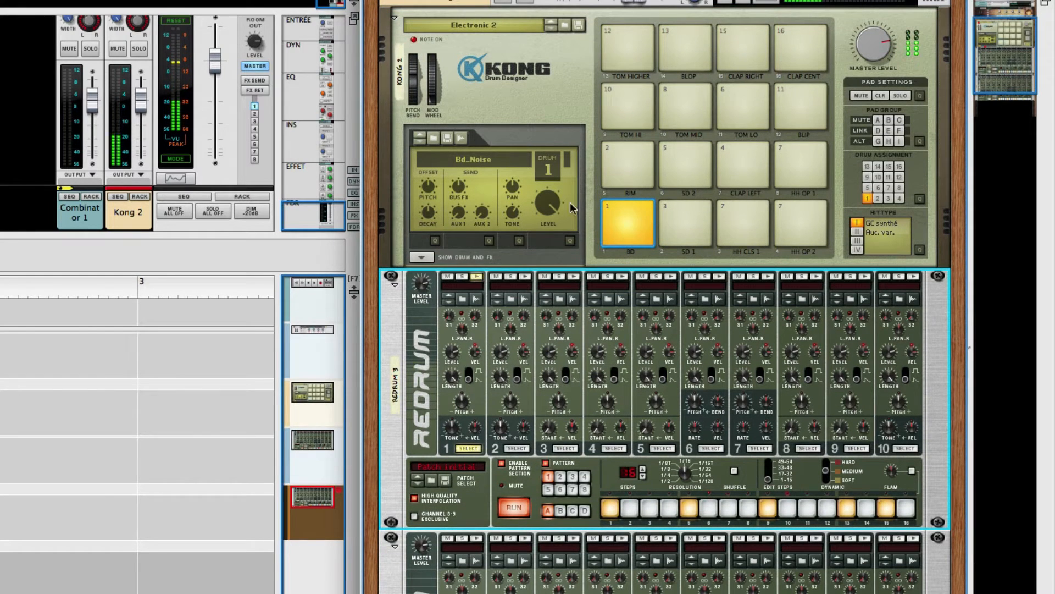
click(564, 25)
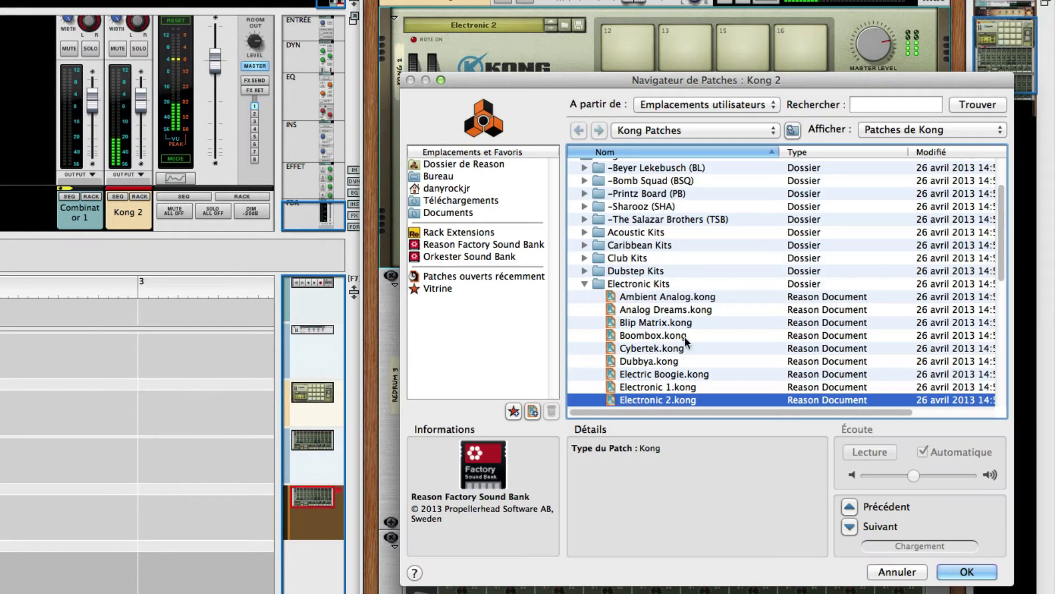
scroll(665, 352, down, 5)
click(662, 342)
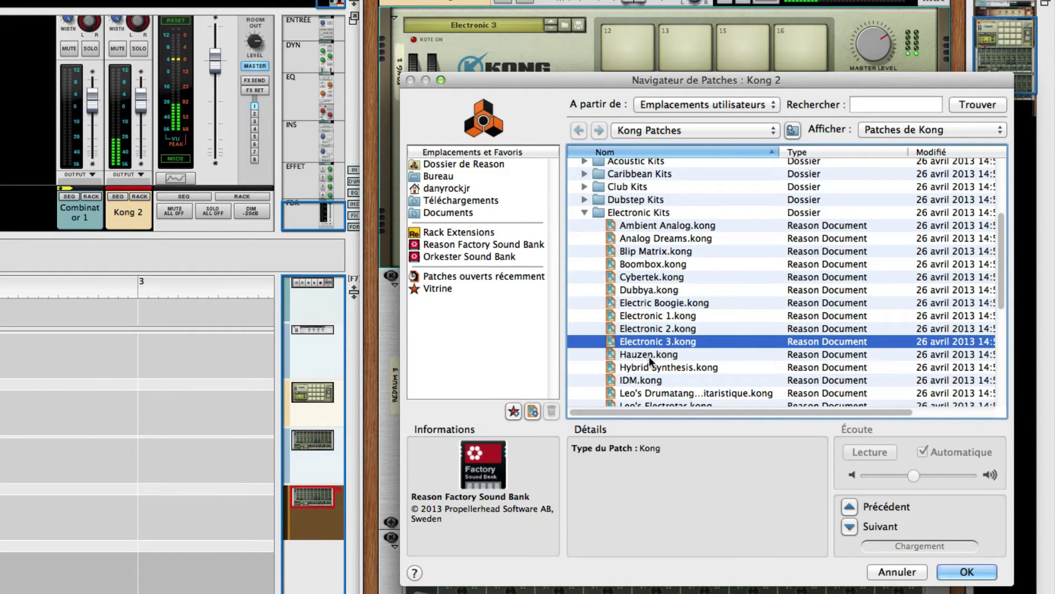
click(648, 355)
key(Return)
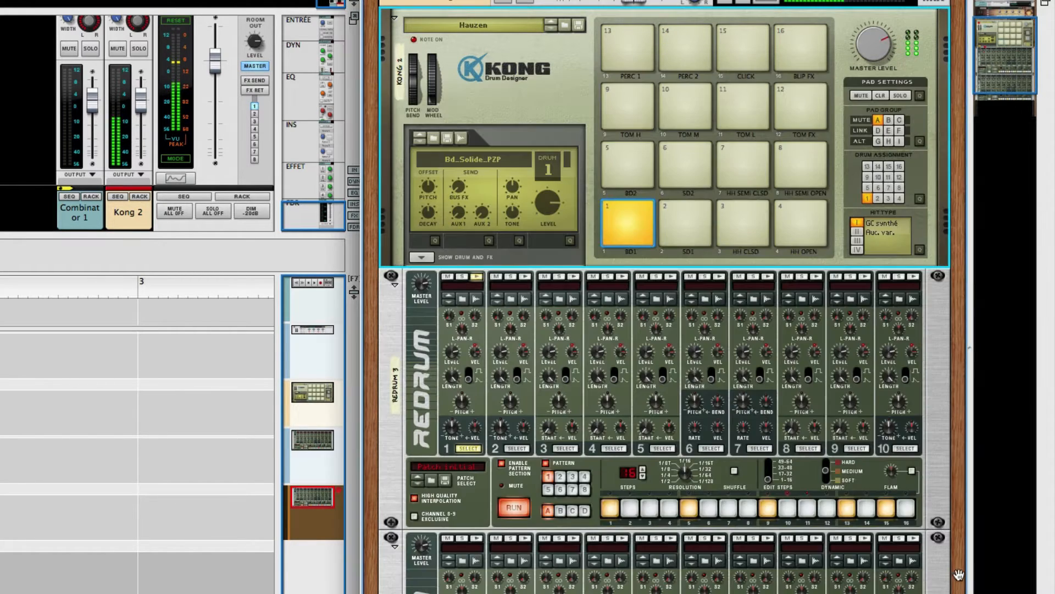
Step: Program hits on steps 5 and 13 for channel 2 of the first Redrum while its pattern runs
scroll(681, 338, down, 1)
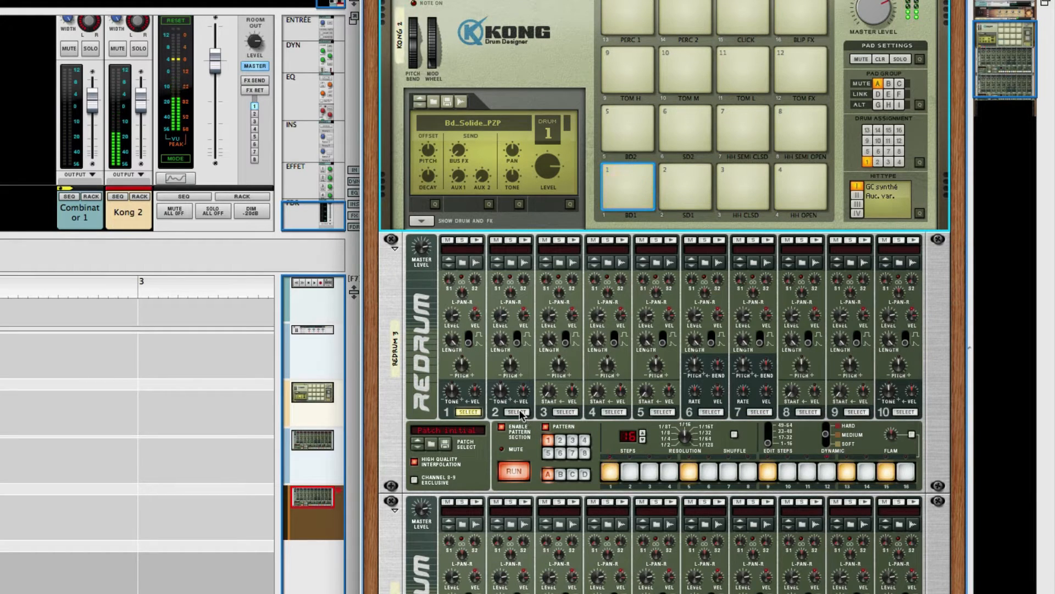
click(519, 413)
click(525, 241)
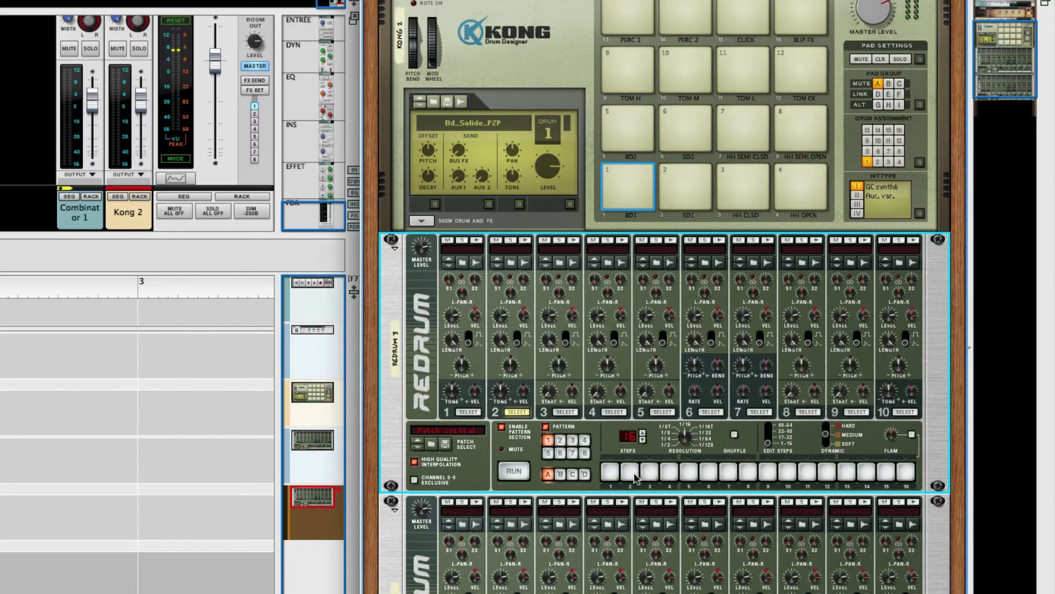
click(517, 472)
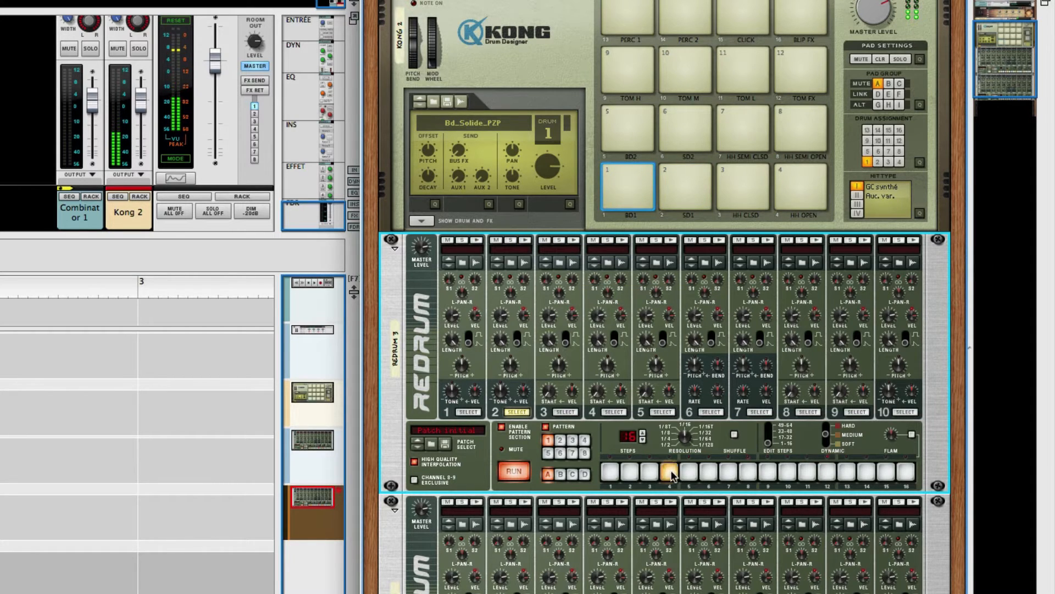
click(670, 473)
click(672, 472)
click(690, 472)
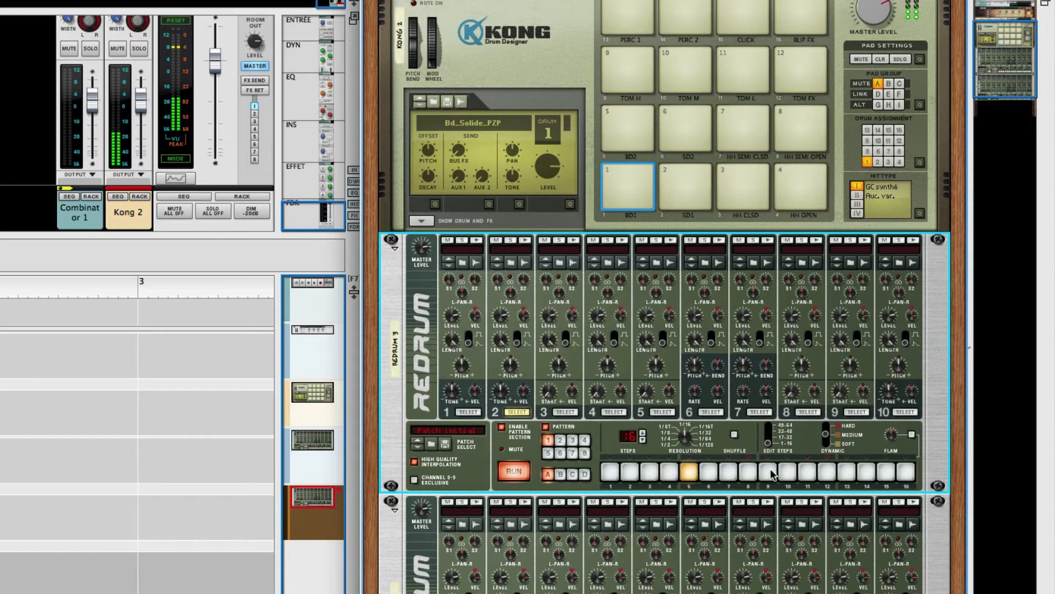
click(846, 471)
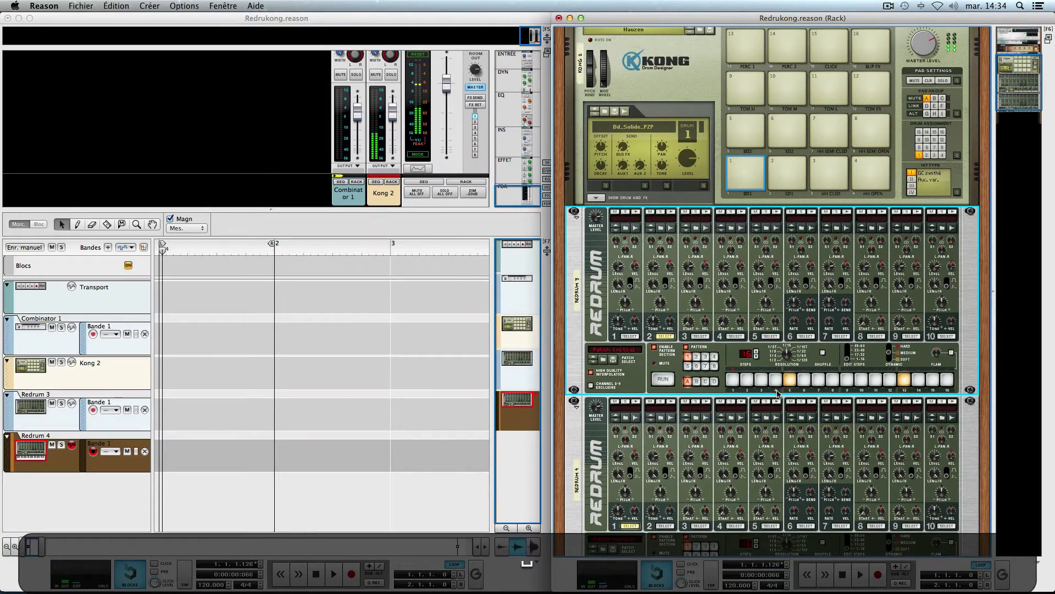
Step: Audition the second Redrum's channels and program hits on steps 5 and 13 of its channel 1 during playback
click(776, 401)
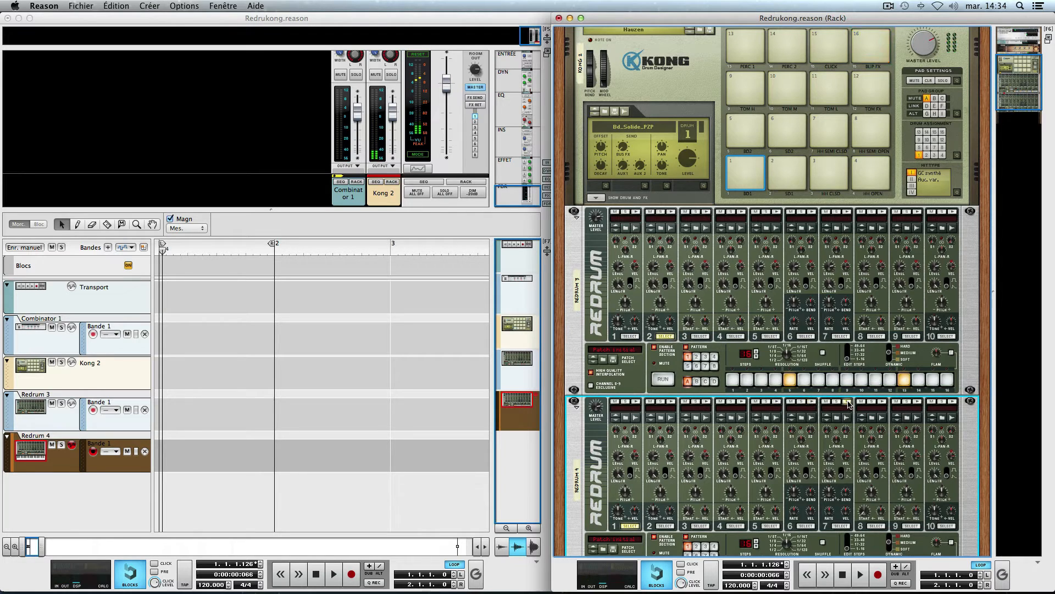
scroll(797, 412, down, 2)
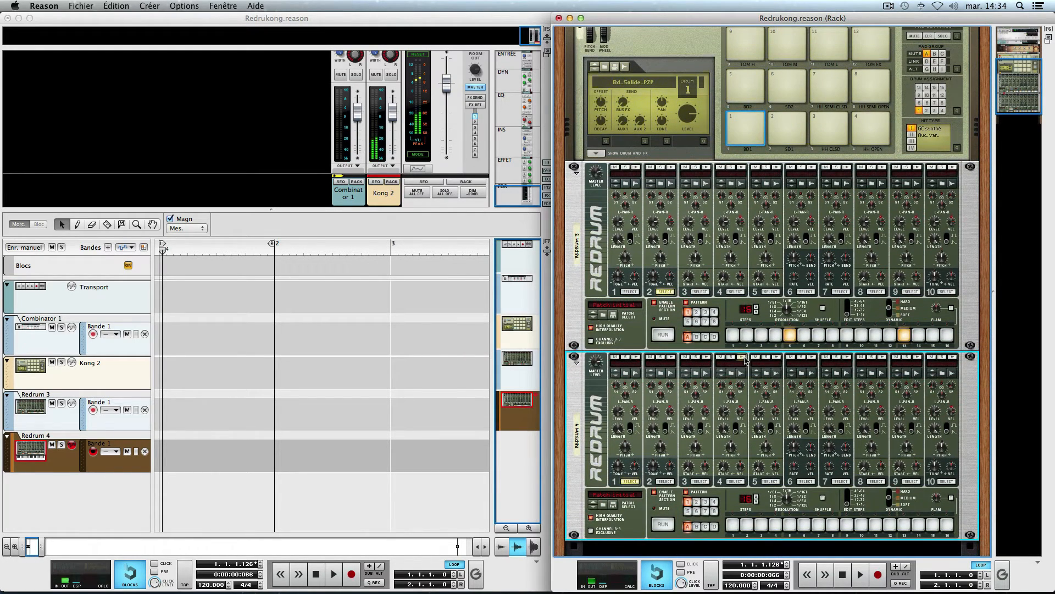
click(636, 359)
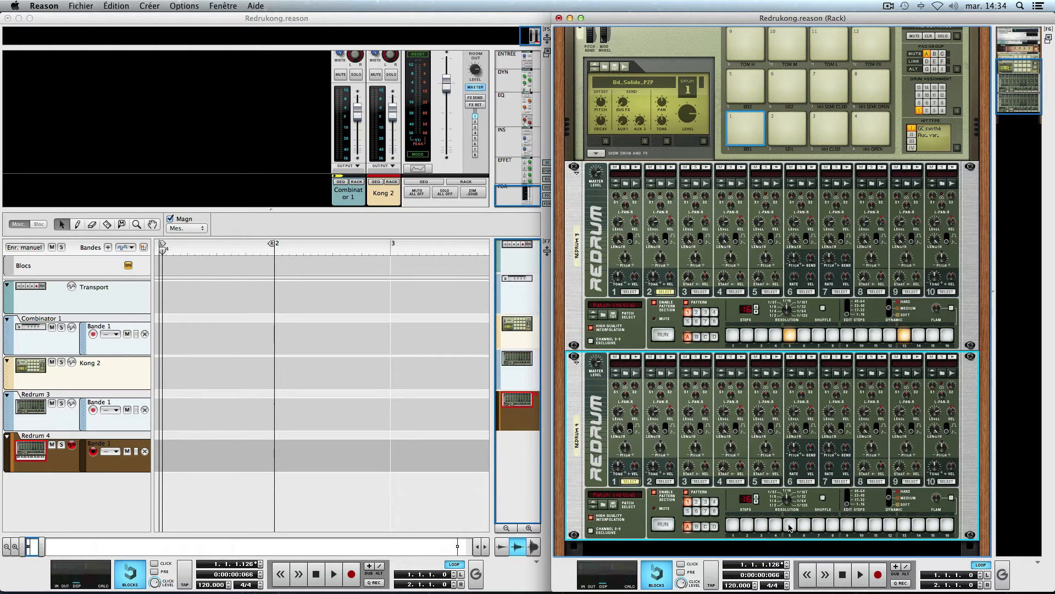
key(space)
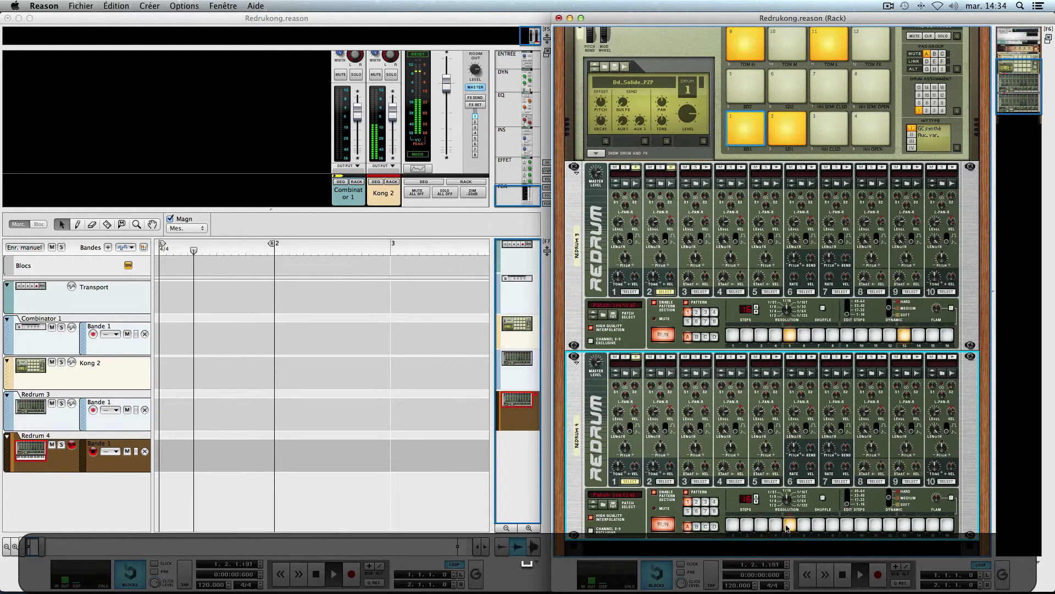
click(903, 526)
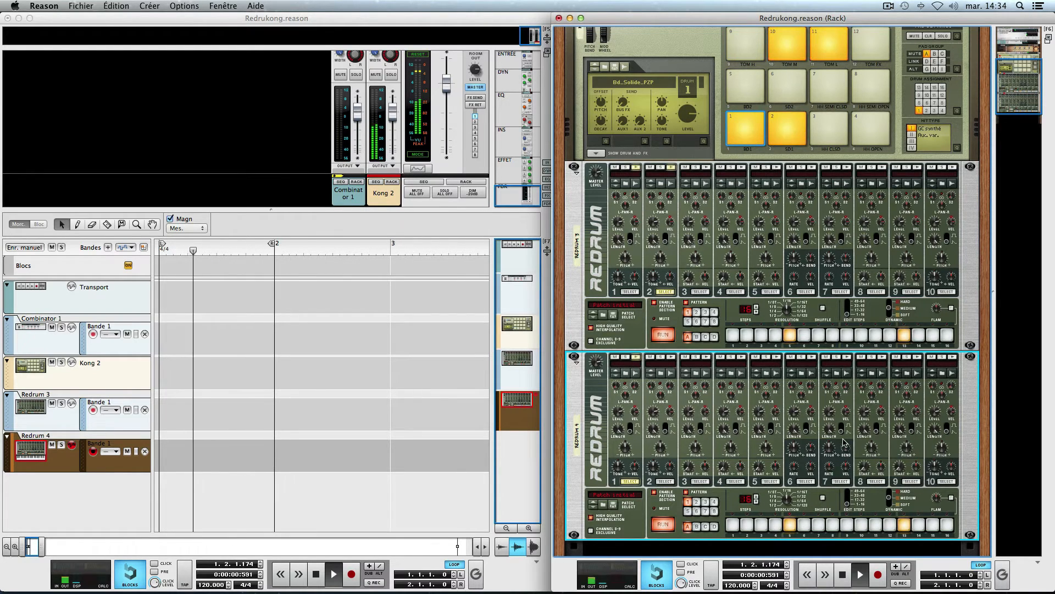
key(space)
Step: Review the gate cables between the Kong and both Redrums on the back of the rack, and return to the front
scroll(827, 420, up, 2)
key(Tab)
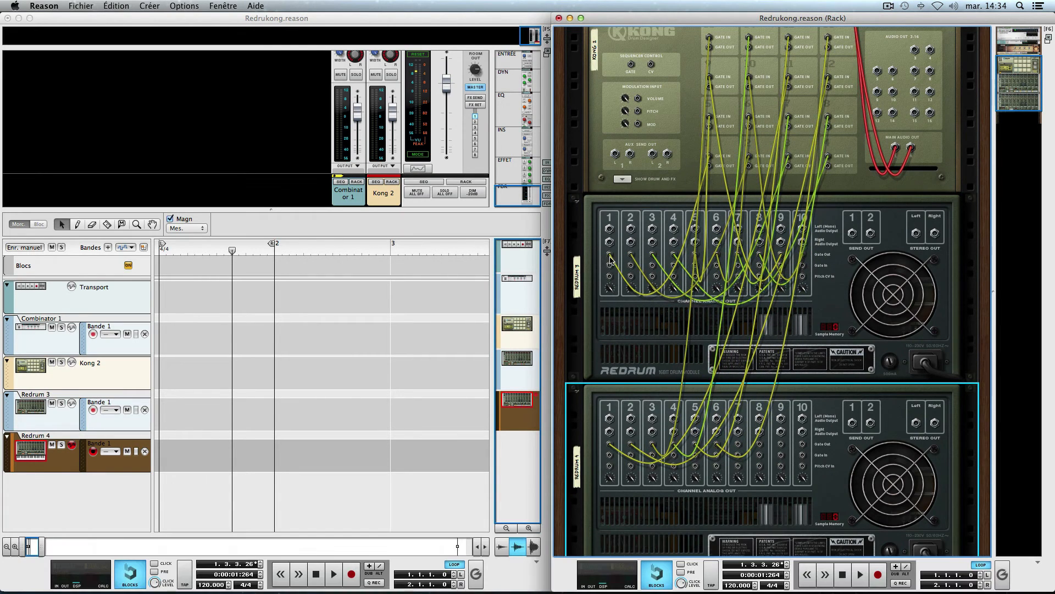
scroll(610, 258, up, 1)
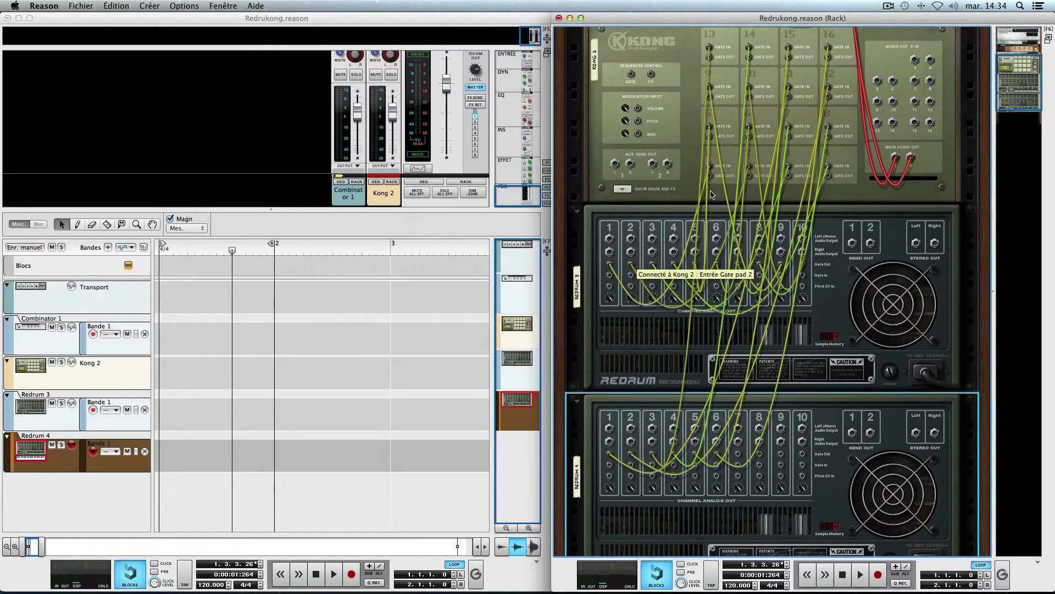
key(Tab)
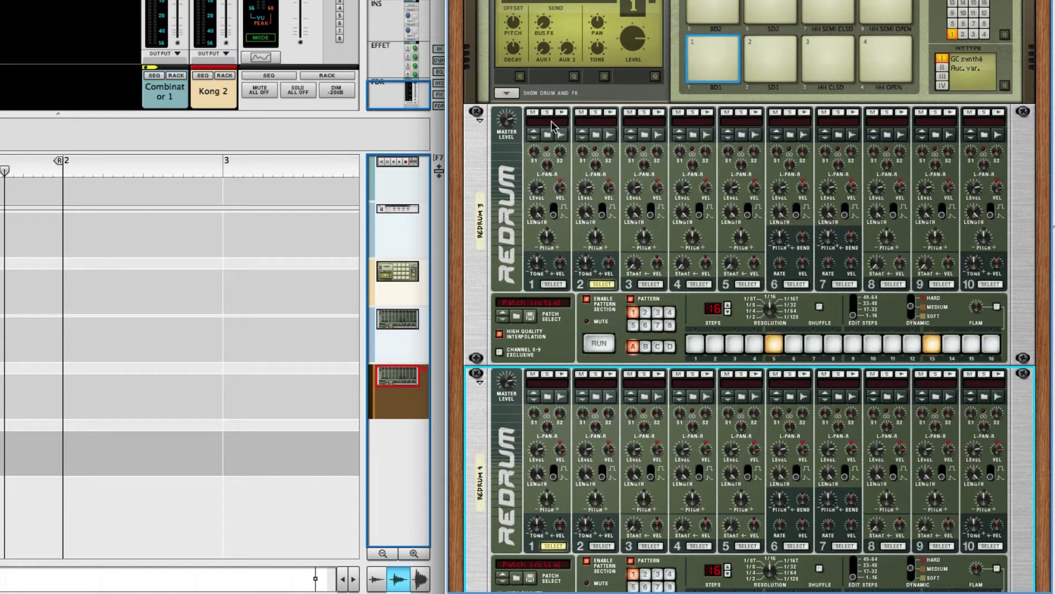
Step: View the first Redrum's patch and pattern commands, and audition its channels 1 and 2
right_click(507, 159)
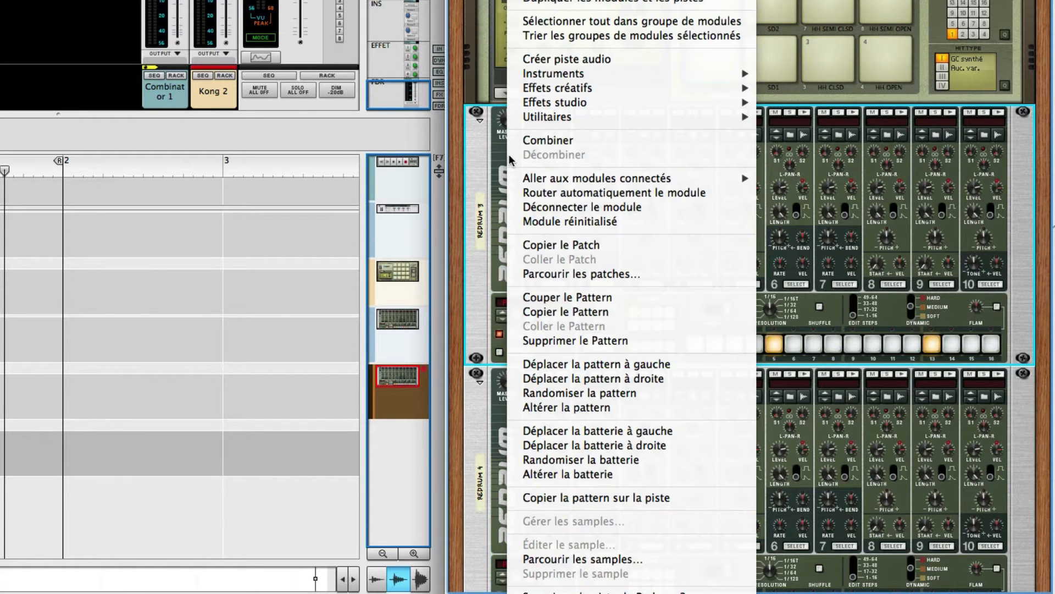
click(496, 203)
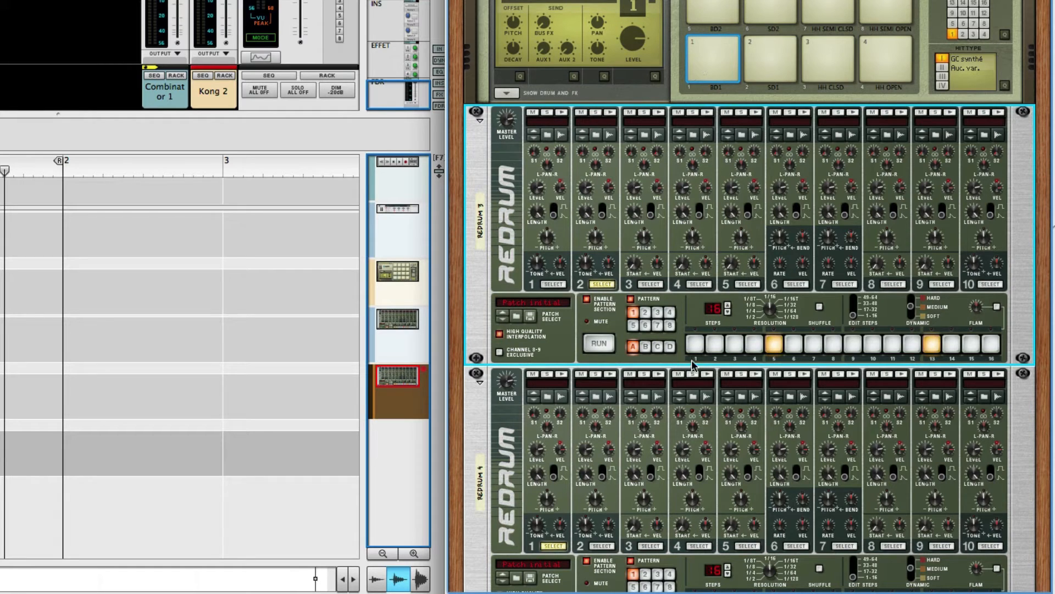
click(561, 112)
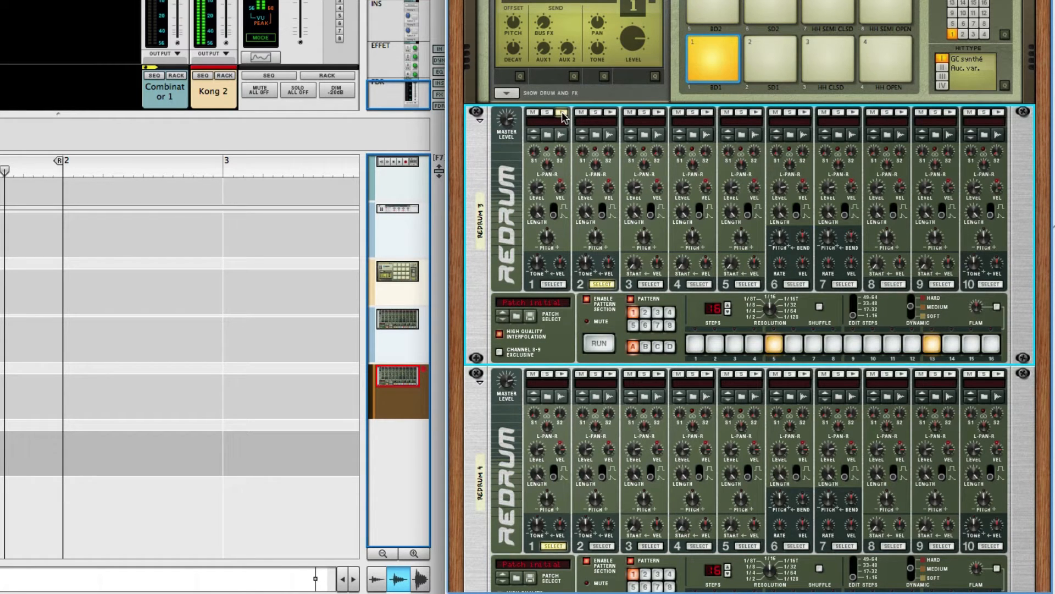
click(610, 112)
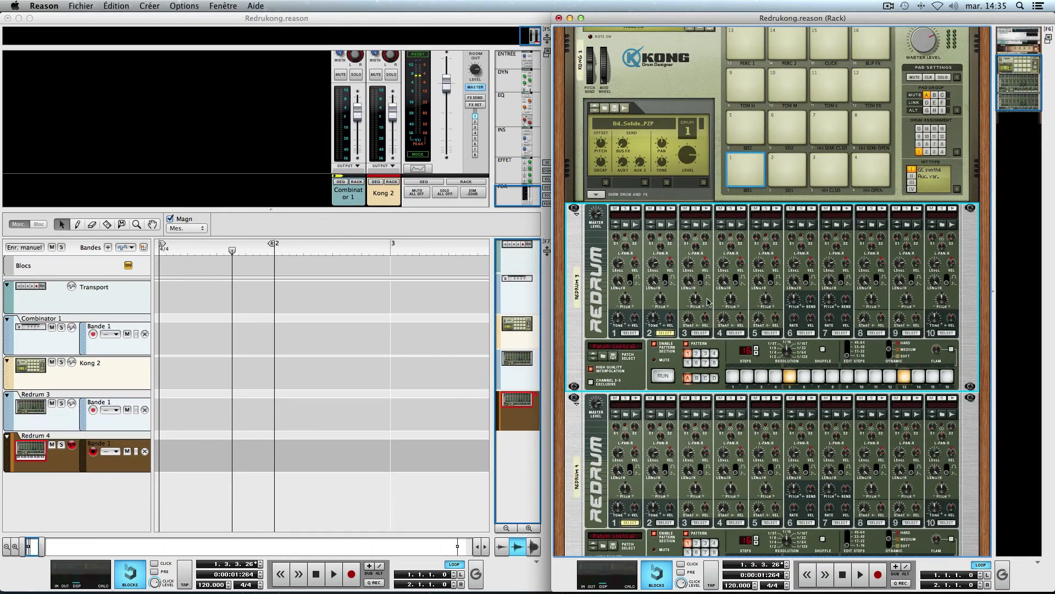
Step: Delete the Kong 2 drum designer together with its entire device group
scroll(708, 302, up, 5)
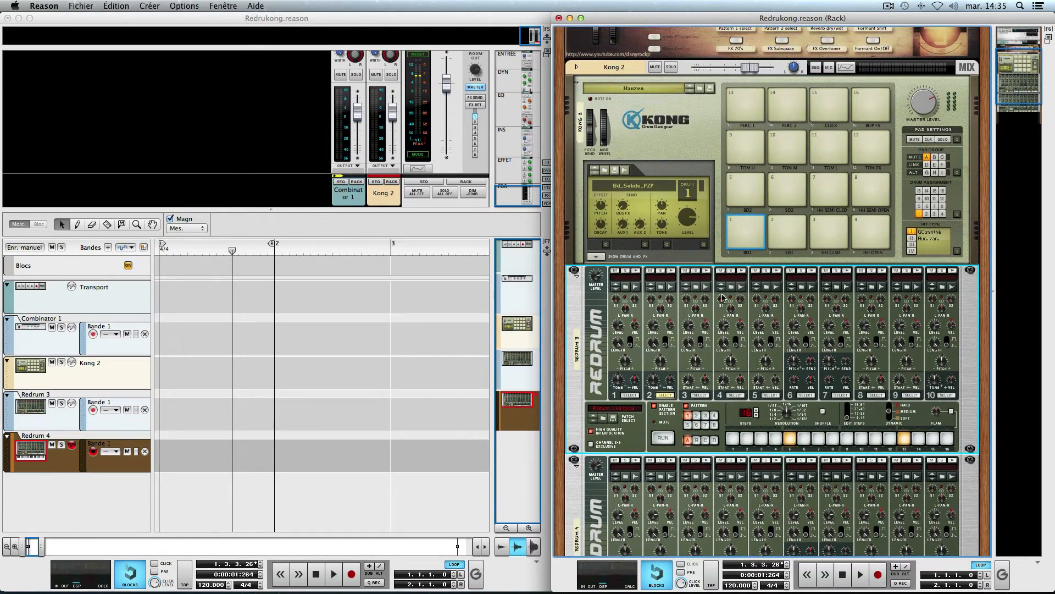
click(670, 185)
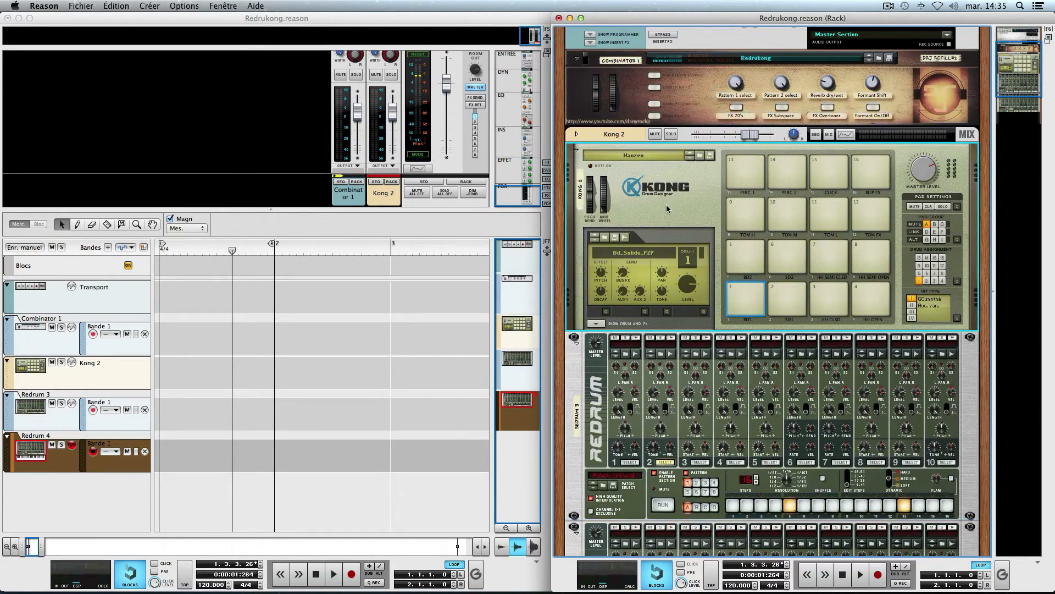
key(BackSpace)
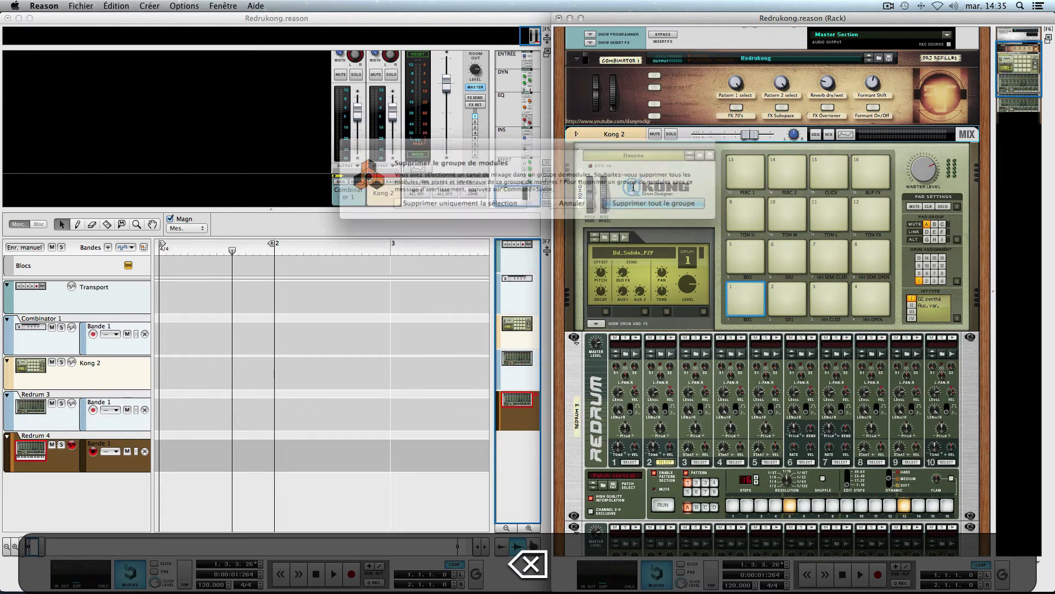
click(655, 205)
Step: Delete both remaining Redrum drum machines below the Combinator
click(576, 168)
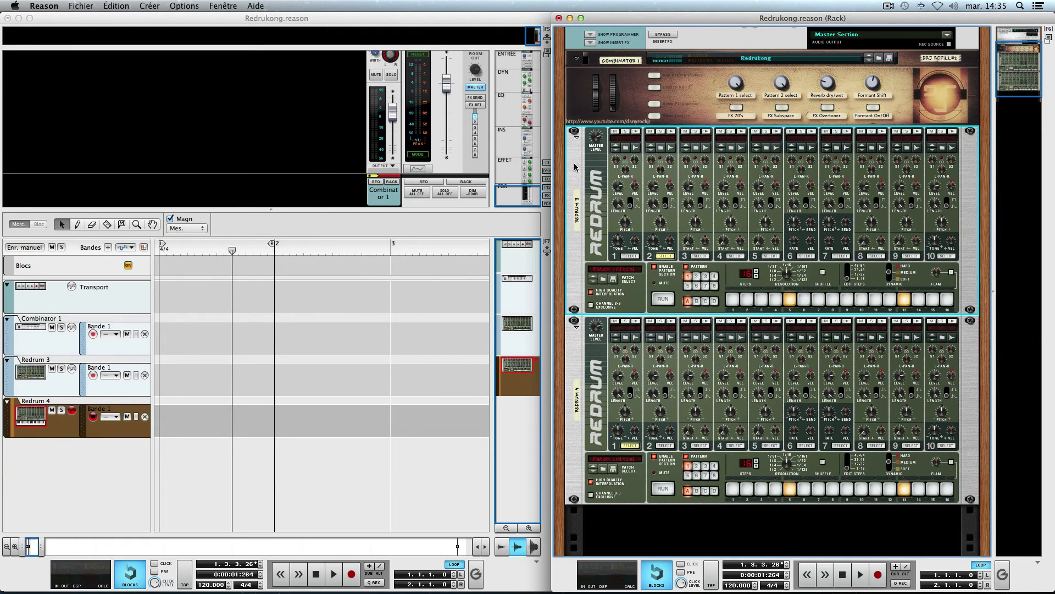
key(BackSpace)
click(590, 205)
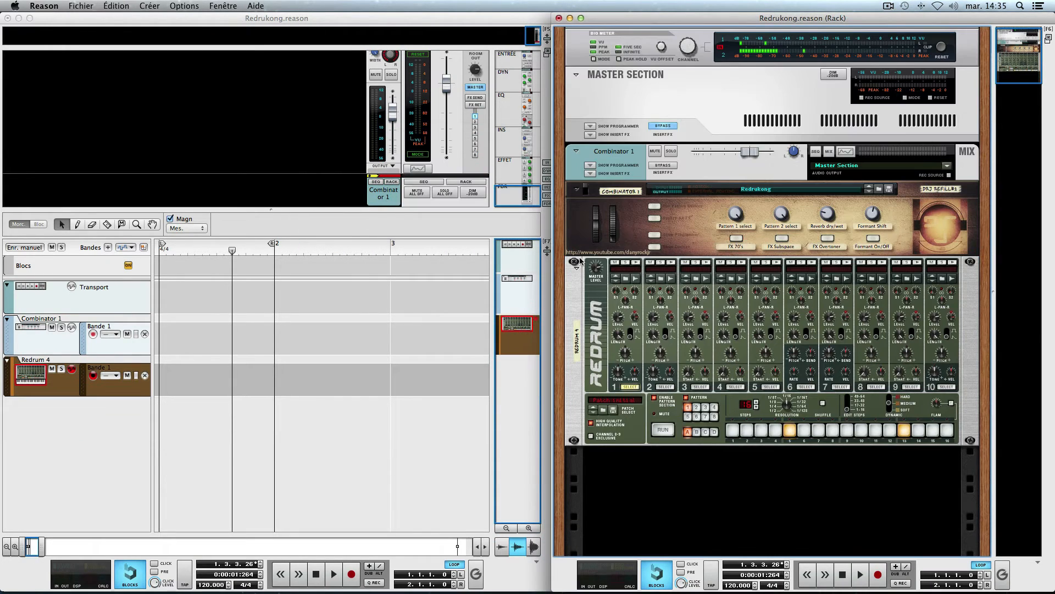
click(579, 281)
key(BackSpace)
click(602, 205)
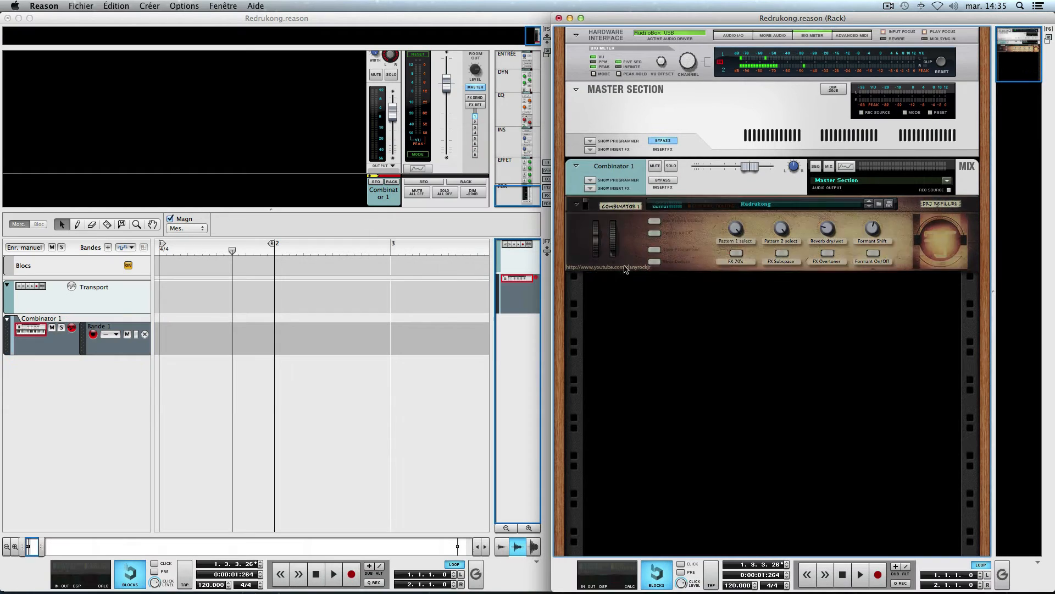
Step: Show the devices inside the Redrukong Combinator
click(654, 263)
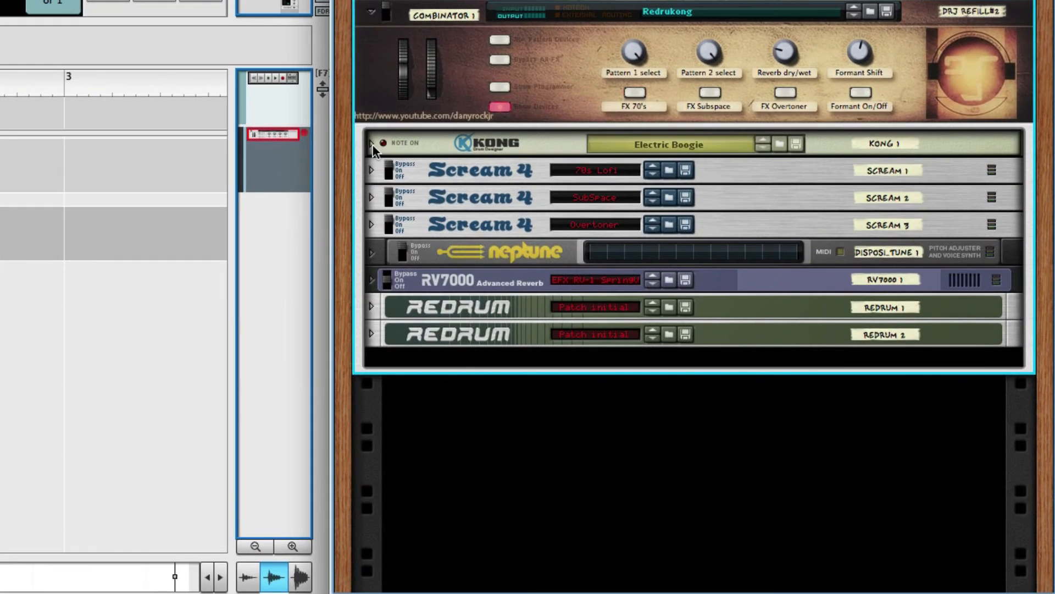
Step: Unfold the Kong 1, Redrum 1 and Redrum 2 devices inside the Redrukong Combinator
click(369, 144)
scroll(392, 140, down, 3)
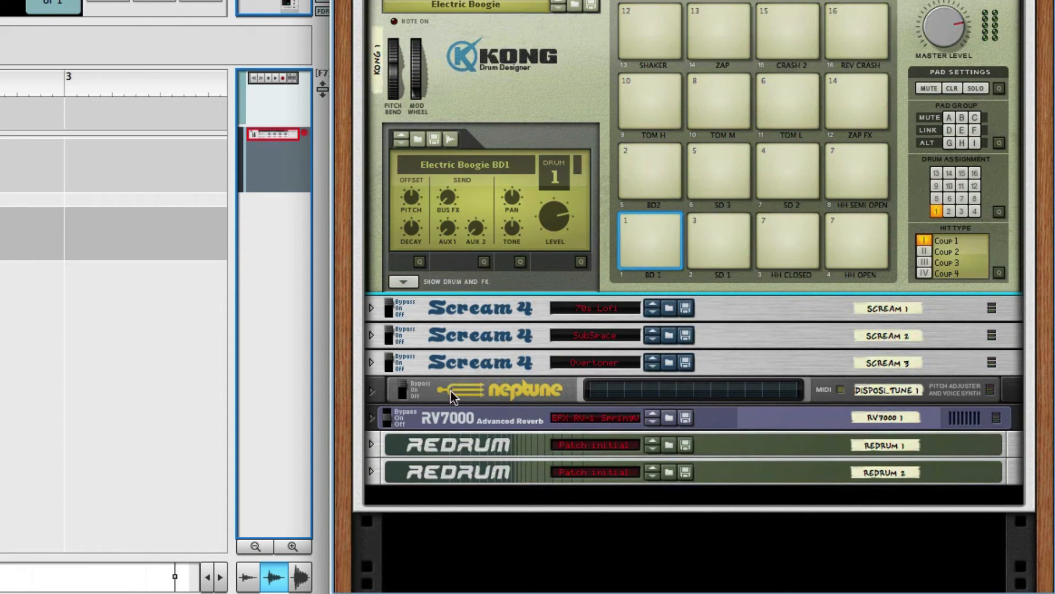
click(371, 444)
scroll(379, 429, down, 6)
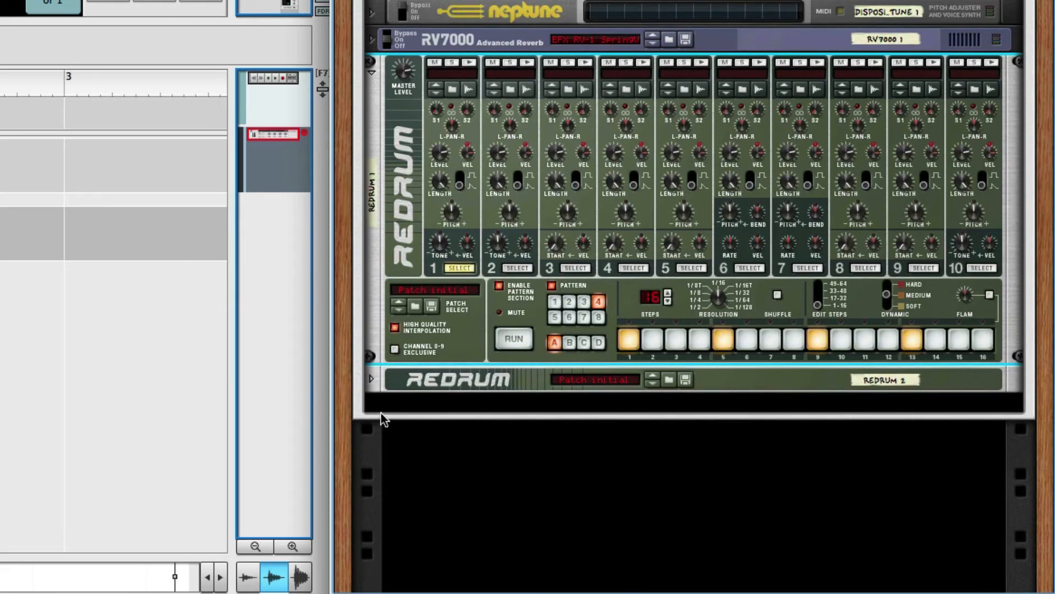
click(371, 379)
scroll(476, 374, down, 5)
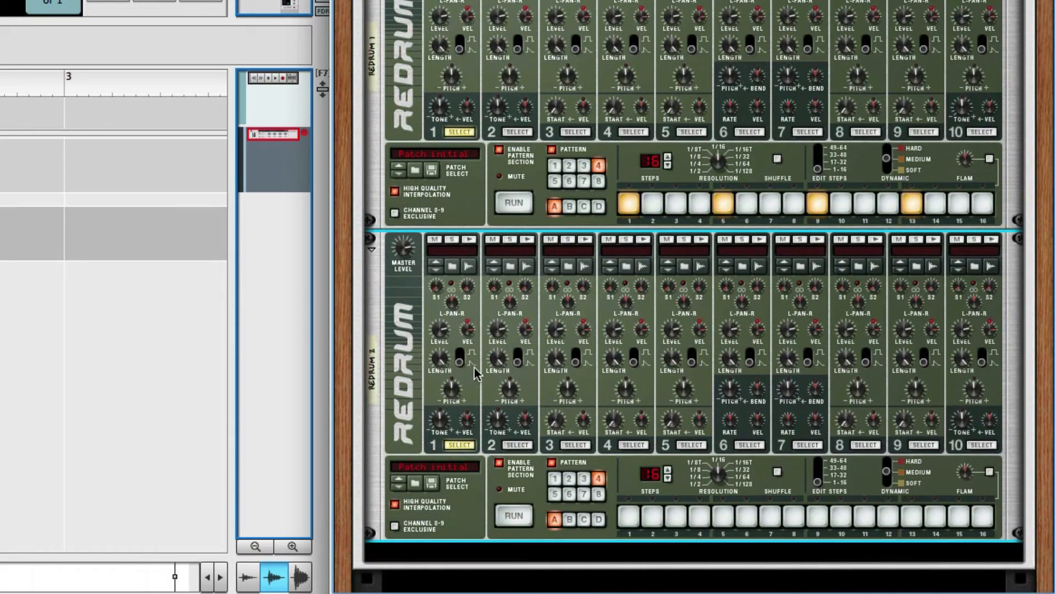
Step: Unfold all the folded effect devices at once: the three Scream 4 units, Neptune and the RV7000 reverb
scroll(494, 379, up, 15)
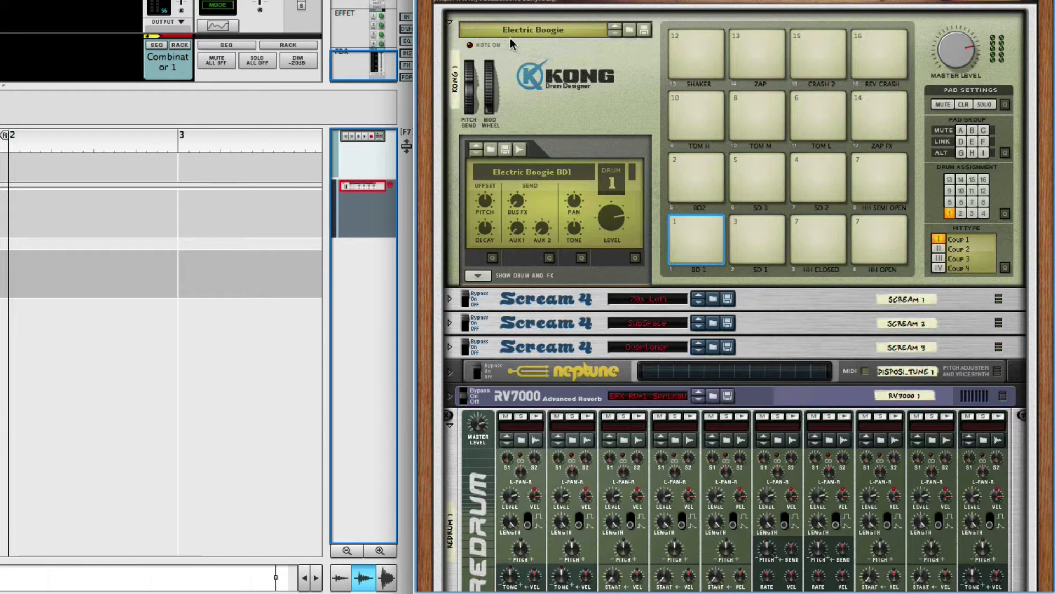
scroll(545, 68, down, 5)
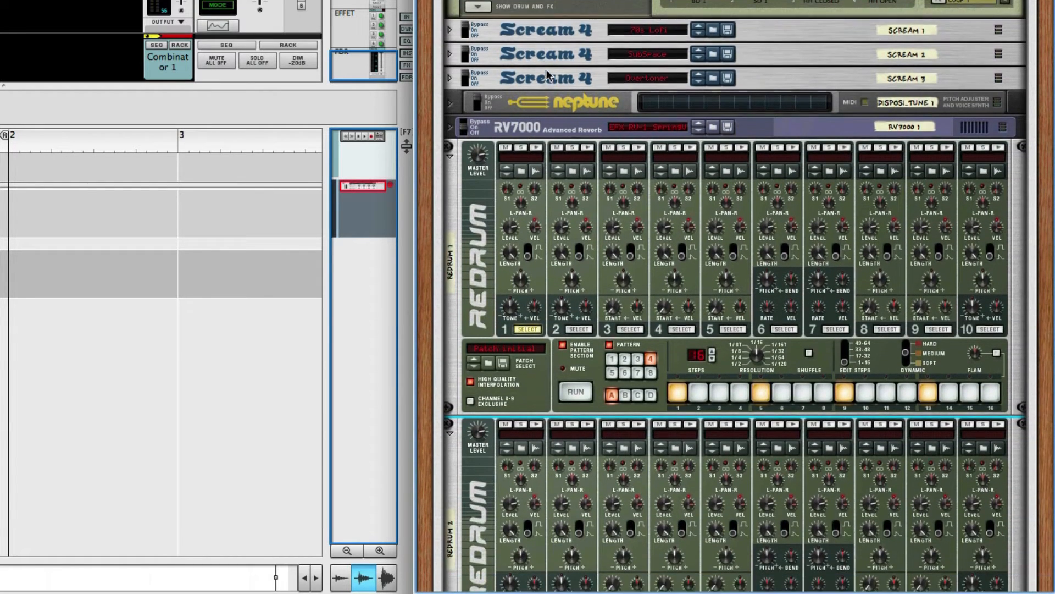
scroll(547, 69, down, 1)
scroll(537, 236, down, 3)
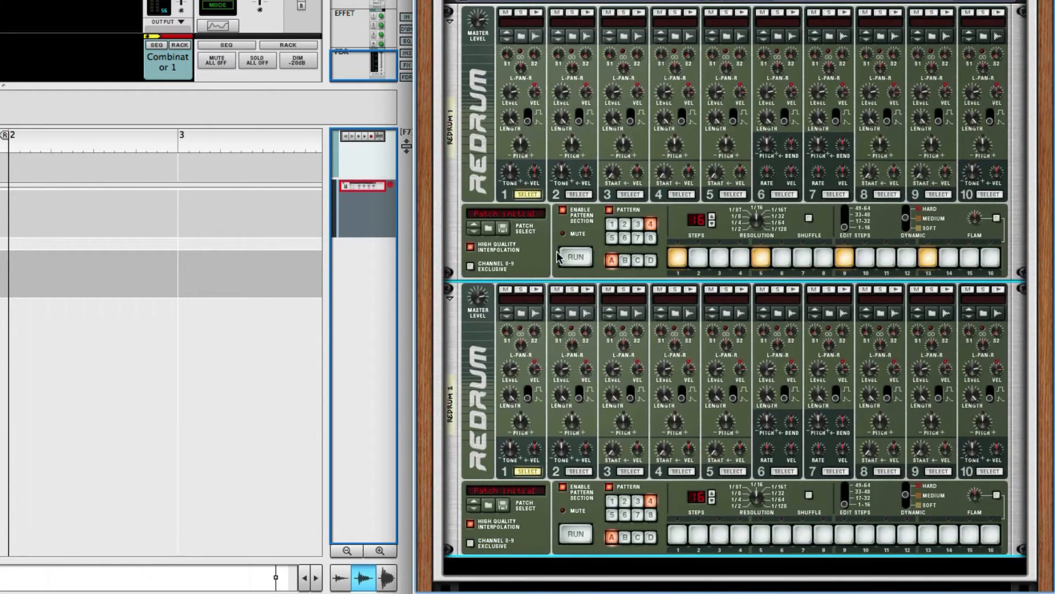
scroll(558, 257, up, 5)
scroll(558, 255, up, 1)
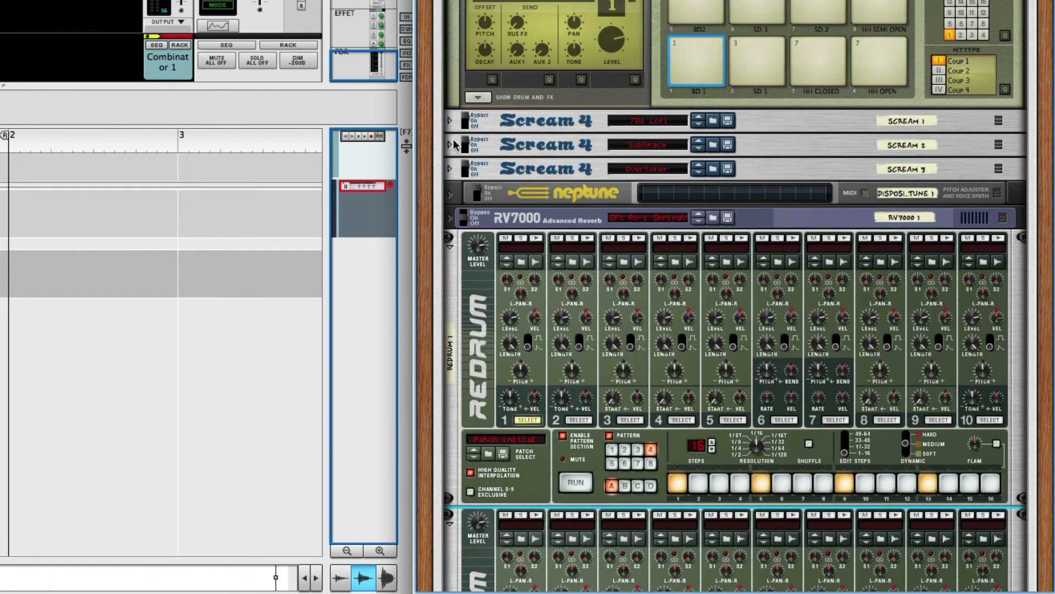
key(alt)
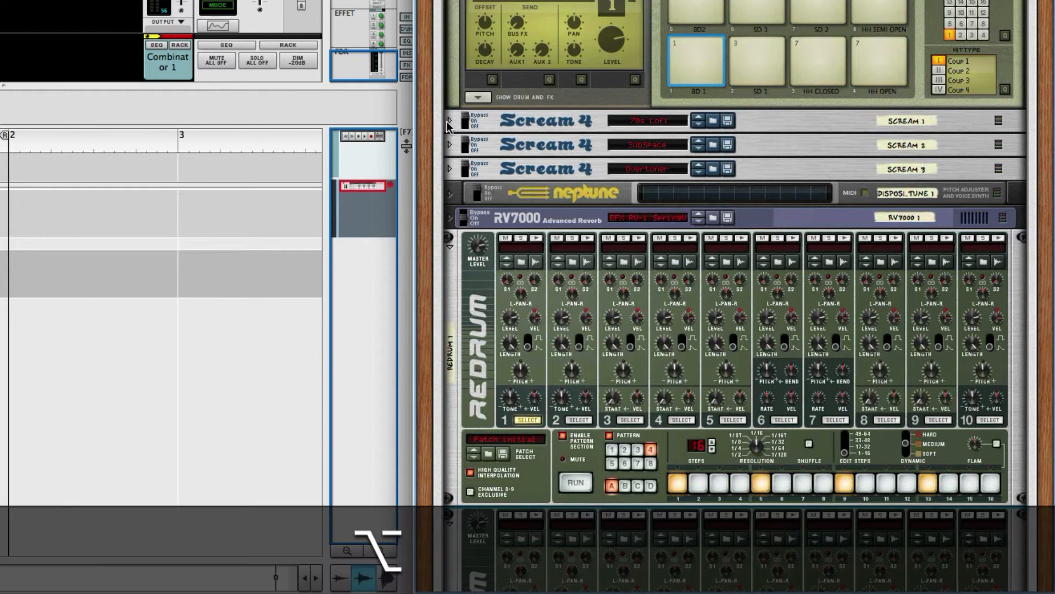
alt+click(450, 122)
scroll(610, 262, down, 5)
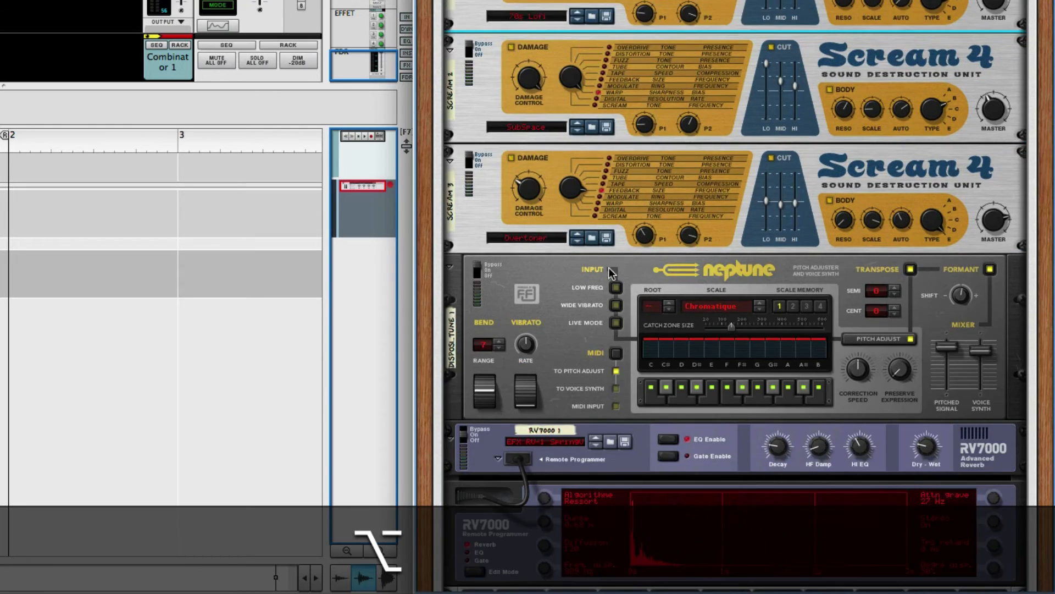
Step: Show the Combinator's programmer with its key mapping and modulation routing
scroll(609, 262, up, 4)
scroll(609, 263, up, 3)
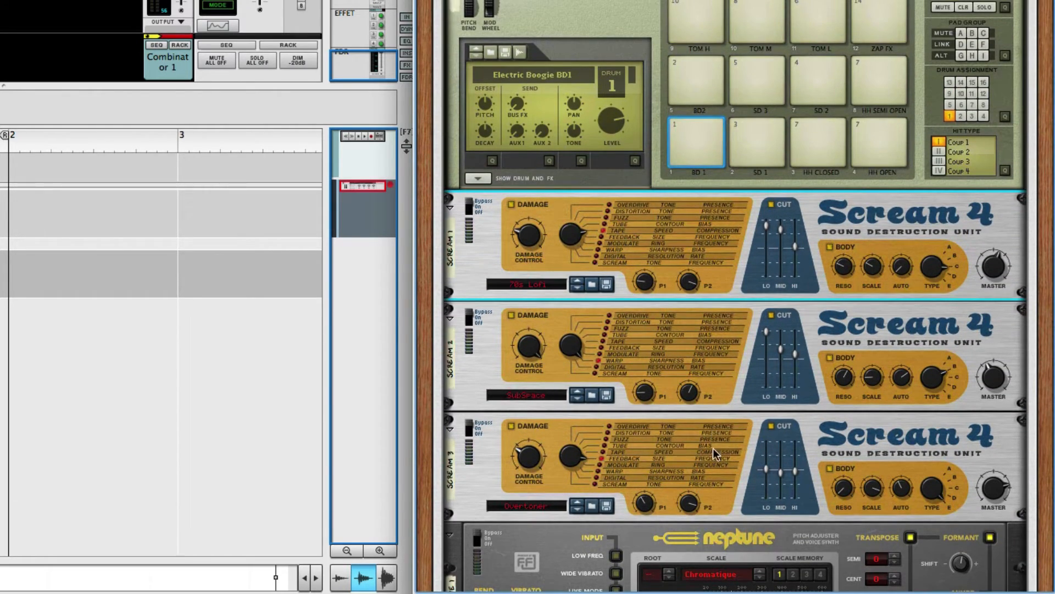
scroll(717, 456, down, 4)
scroll(697, 432, up, 6)
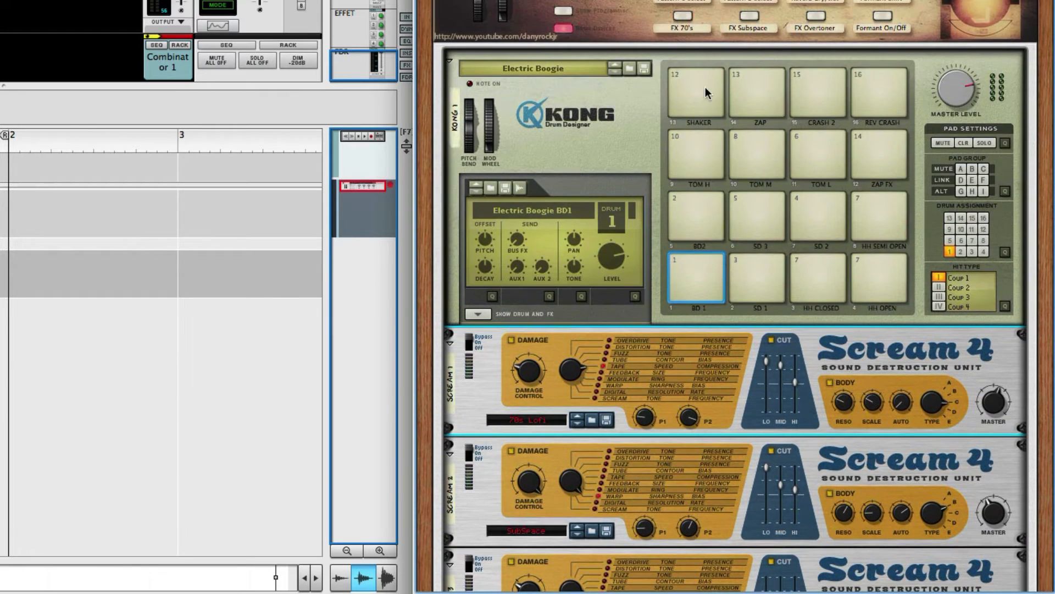
click(564, 11)
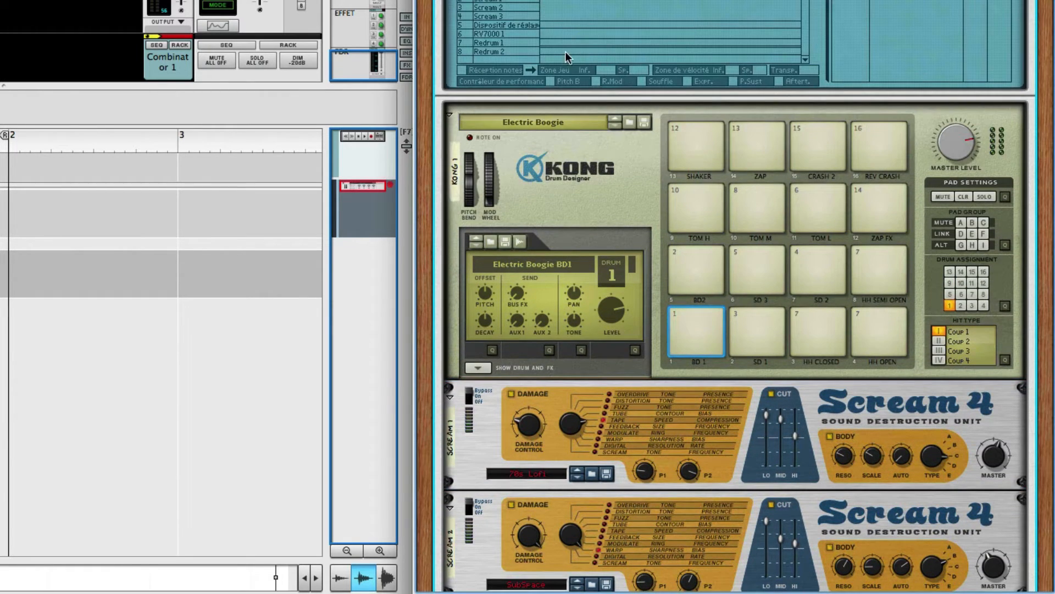
scroll(569, 57, up, 3)
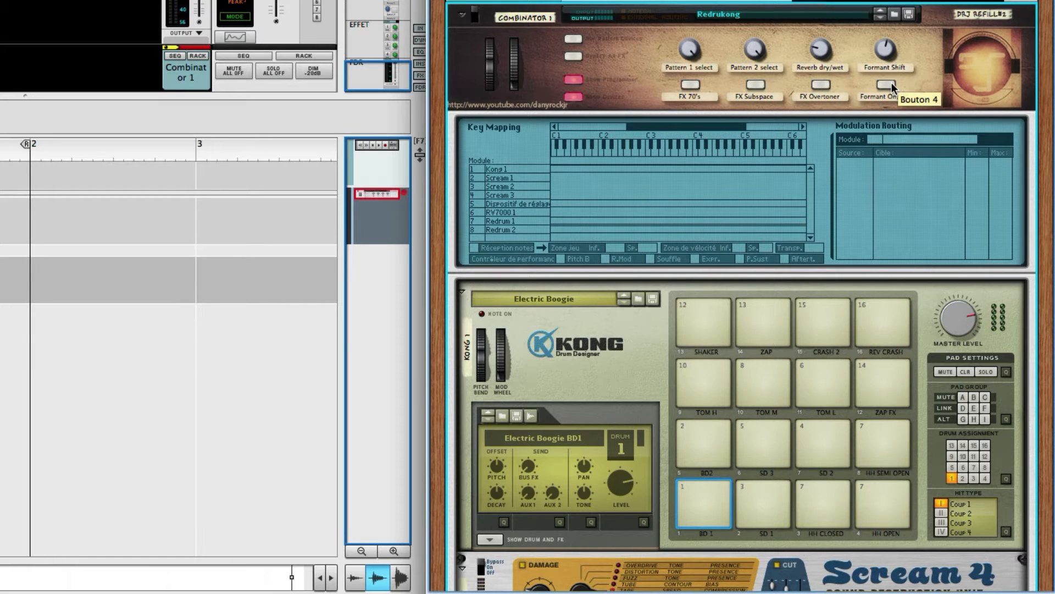
Step: Examine the three Scream 4 units and the Neptune alongside the Combinator's FX, reverb, formant and pattern controls
scroll(891, 83, down, 6)
scroll(887, 110, down, 1)
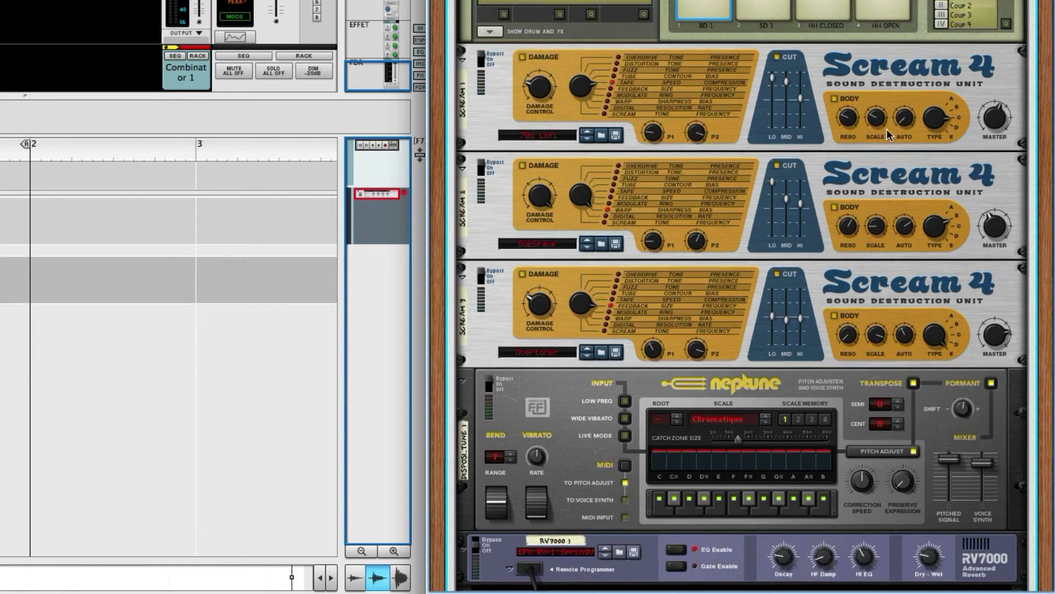
scroll(779, 384, up, 4)
scroll(783, 378, down, 4)
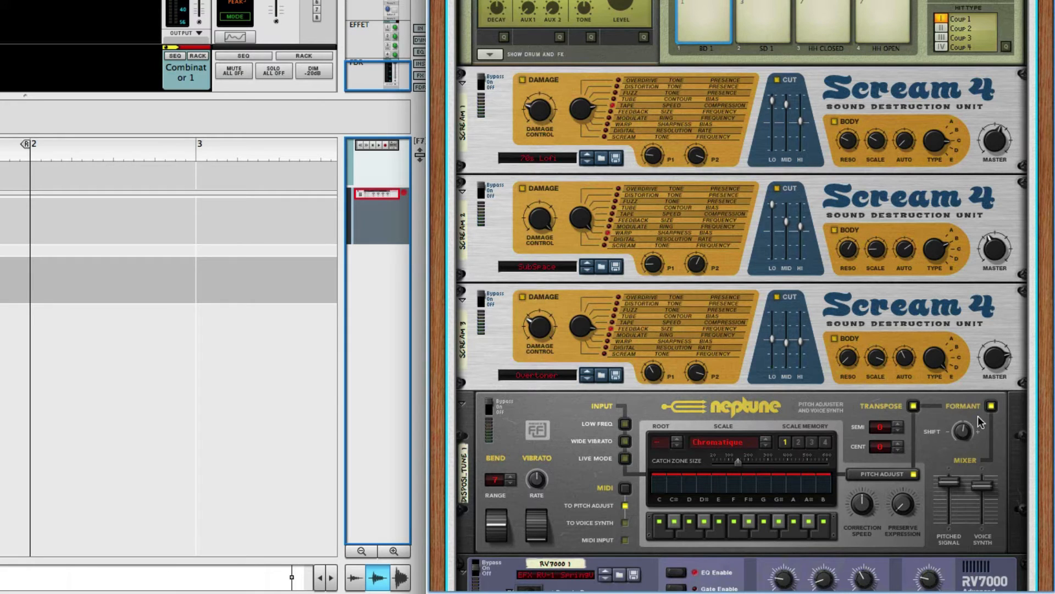
scroll(971, 432, up, 6)
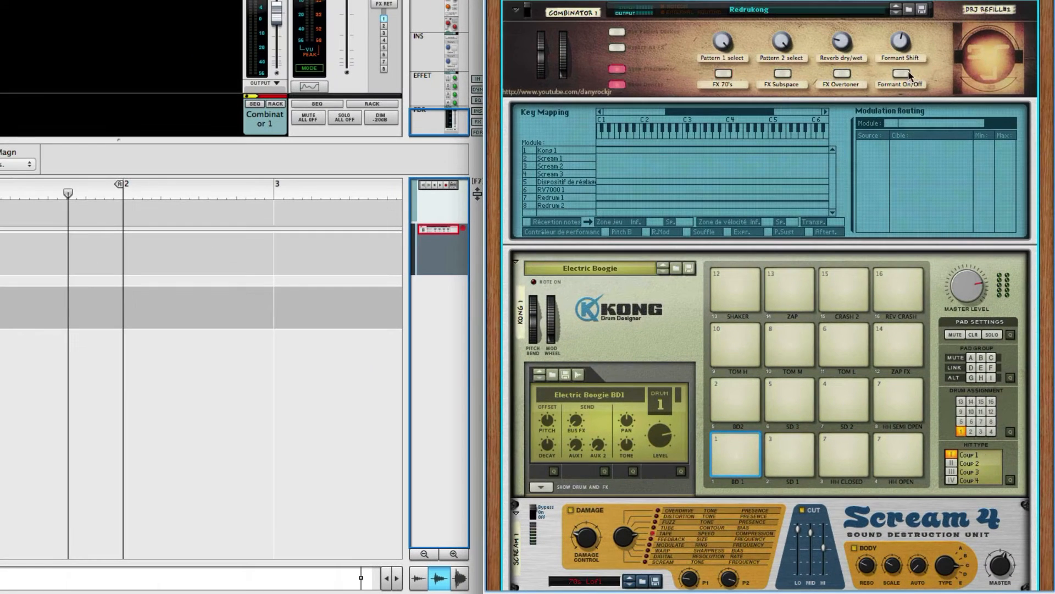
scroll(847, 82, down, 9)
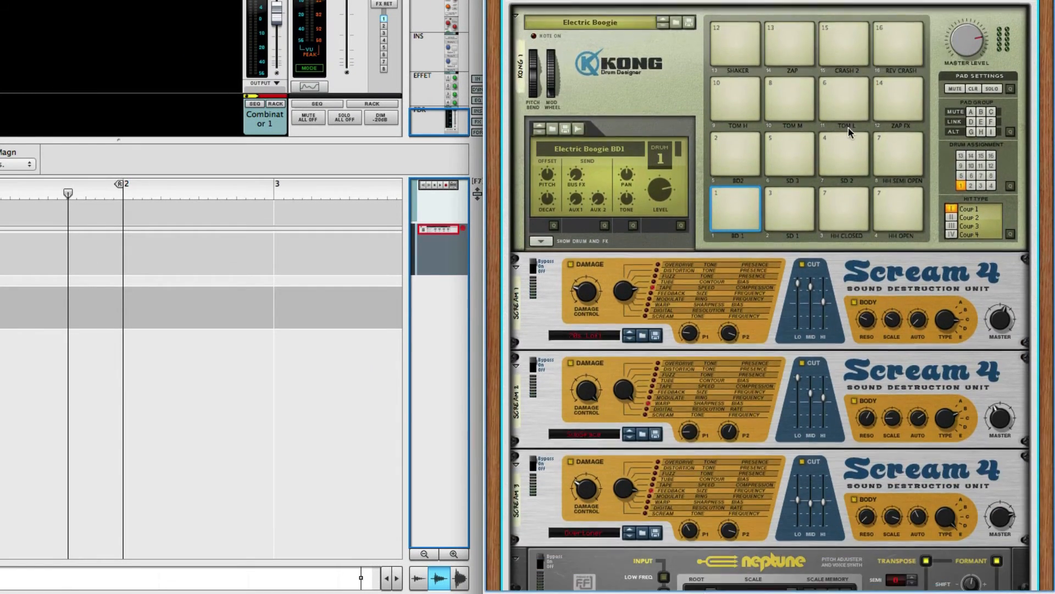
scroll(819, 352, down, 1)
scroll(805, 380, up, 8)
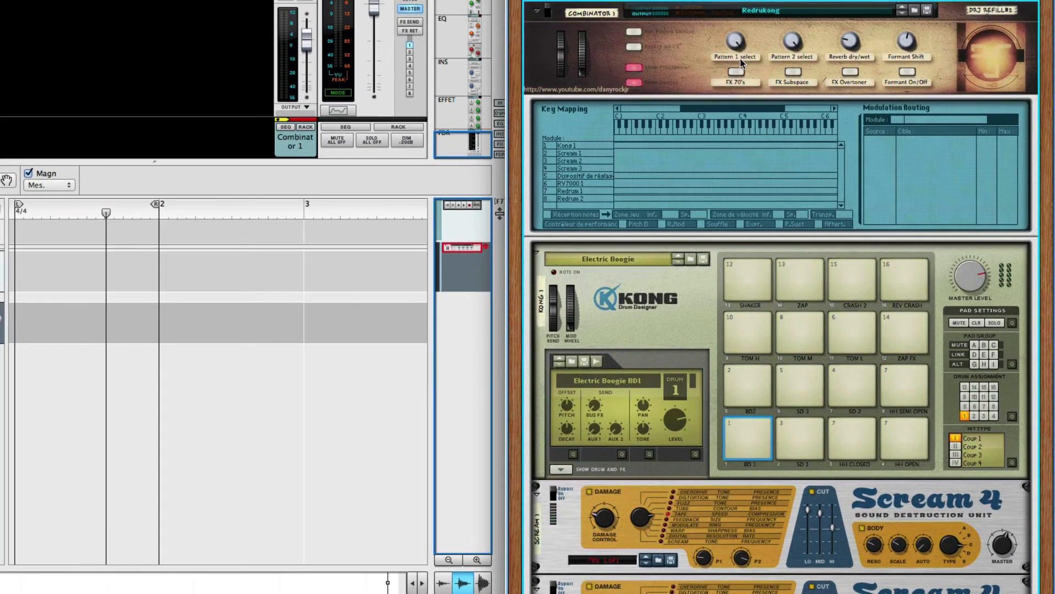
Step: Fold the Kong 1, all three Scream 4 units, the Neptune and the RV7000, leaving the Redrums unfolded
click(538, 253)
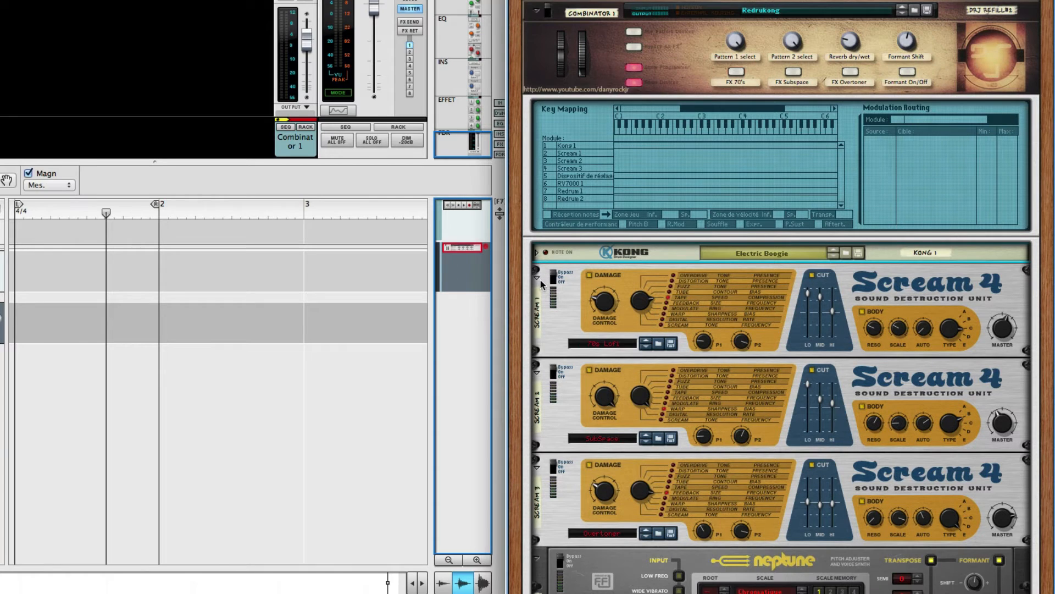
click(539, 279)
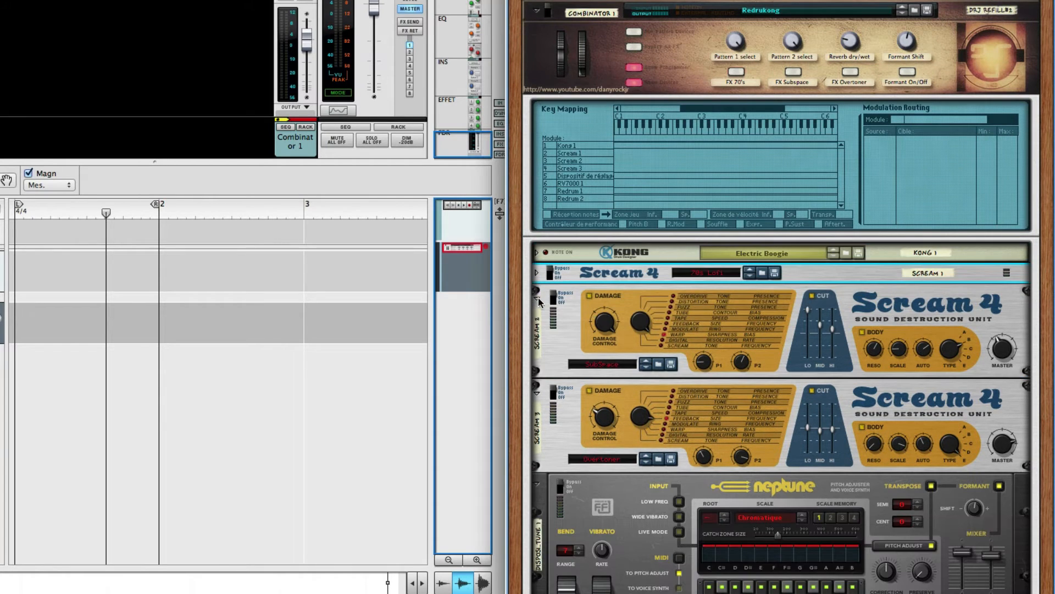
click(538, 298)
click(538, 318)
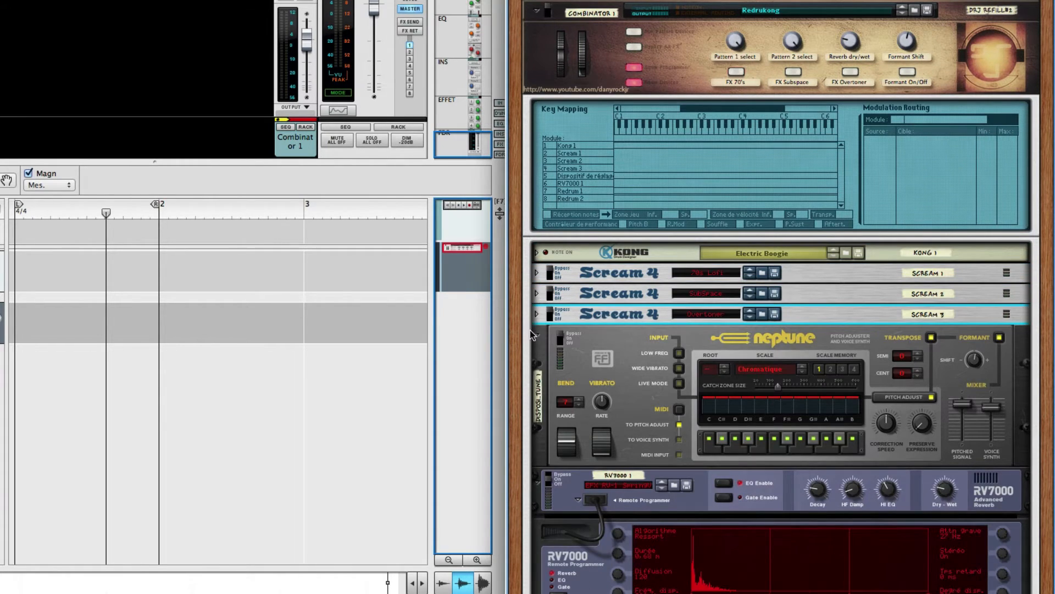
click(537, 336)
scroll(562, 313, down, 1)
click(538, 338)
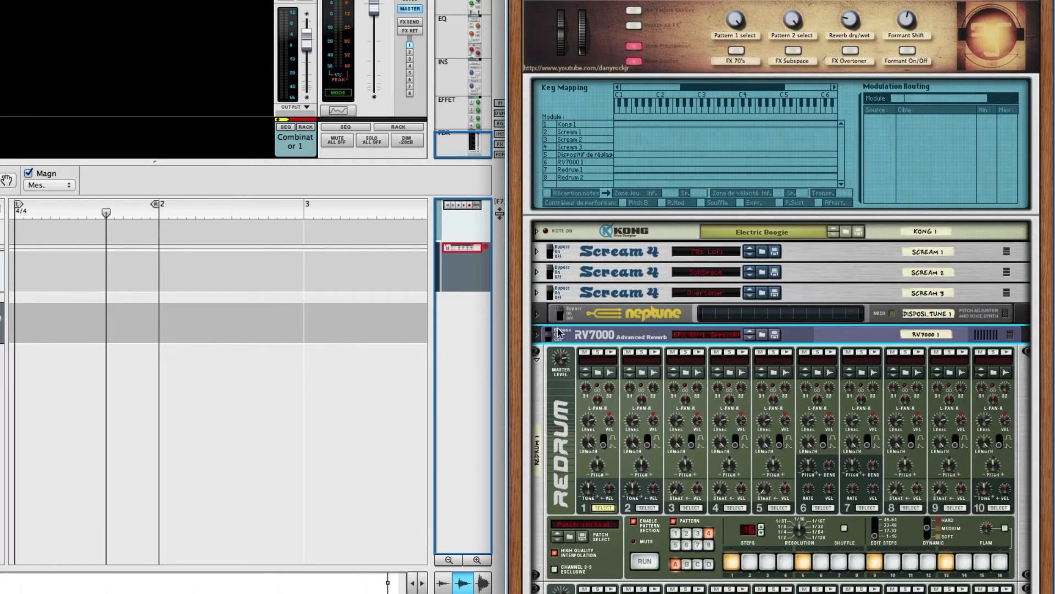
scroll(558, 331, down, 2)
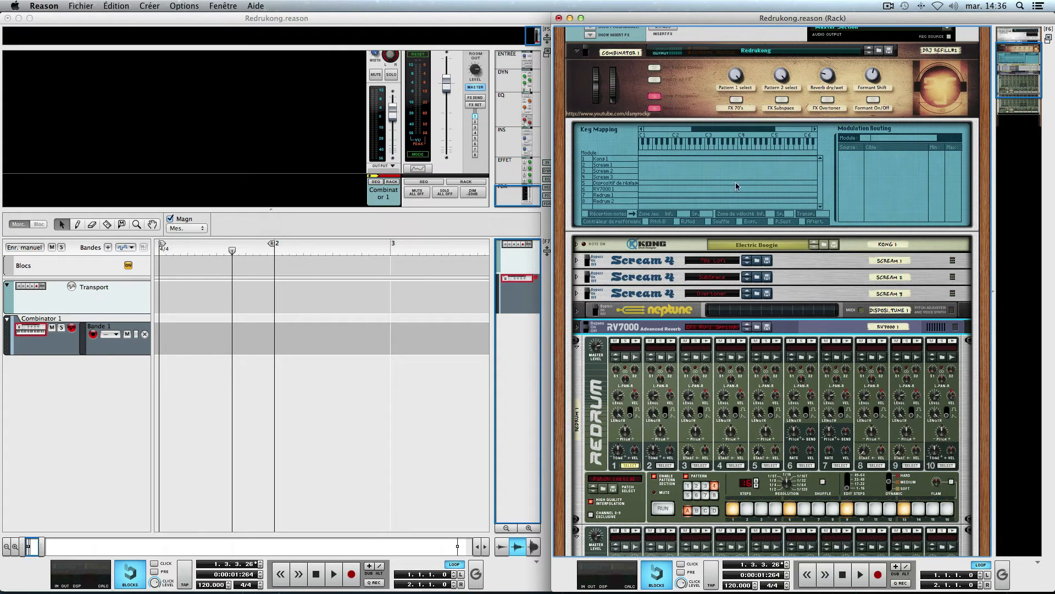
Step: Turn the Pattern 1 select and Pattern 2 select knobs down to minimum and show Redrum 1's modulation routing
drag(736, 76, 759, 171)
drag(781, 76, 779, 190)
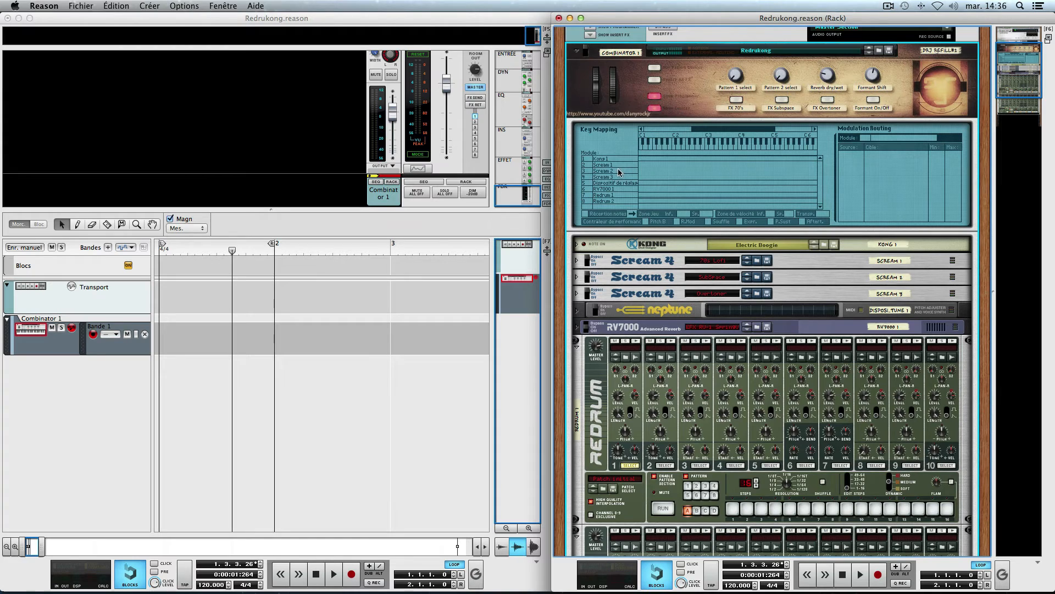
click(611, 196)
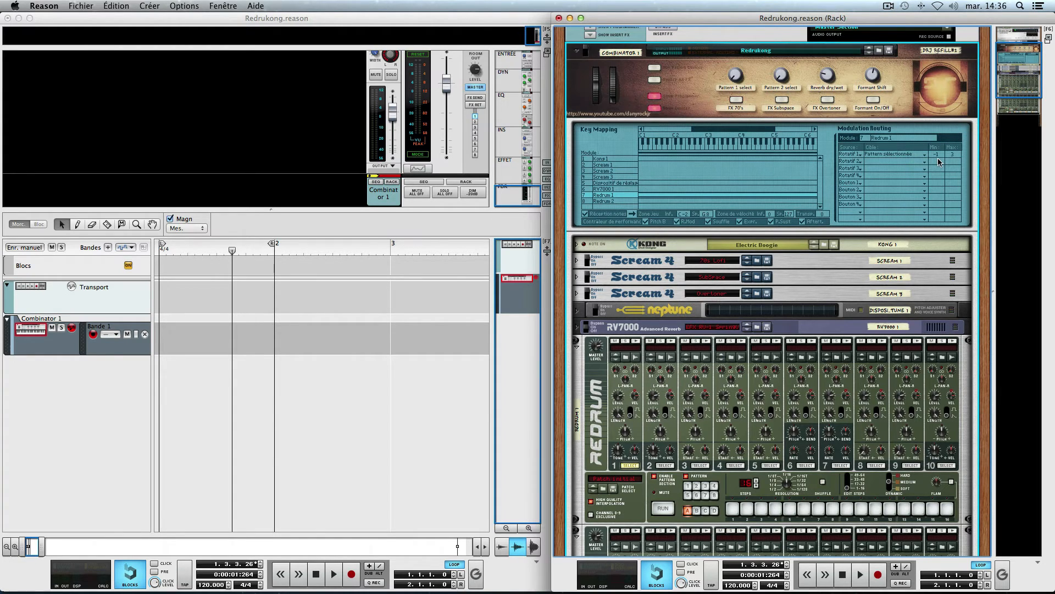
Step: Sweep the Pattern 1 select knob from 0 up to 127 to run Redrum 1 through patterns 1 to 4
mouse_move(737, 80)
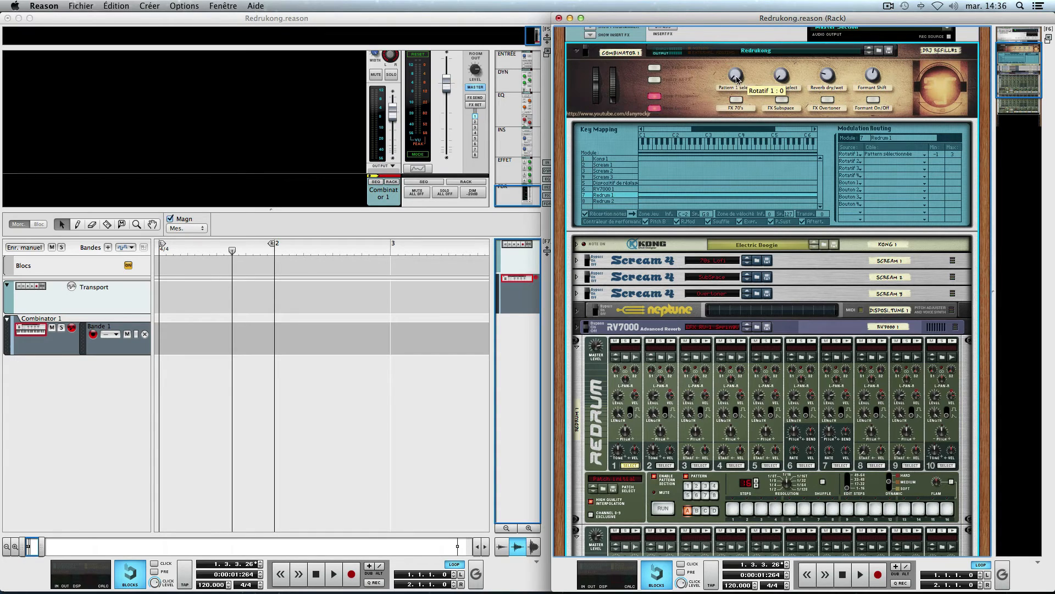
drag(737, 73, 738, 68)
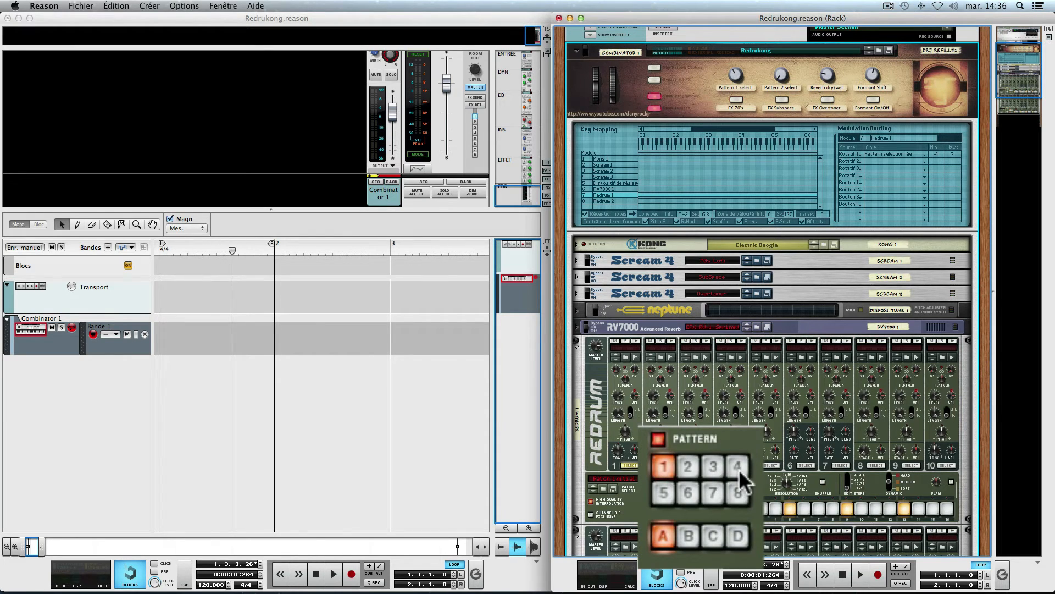
drag(737, 79, 736, 52)
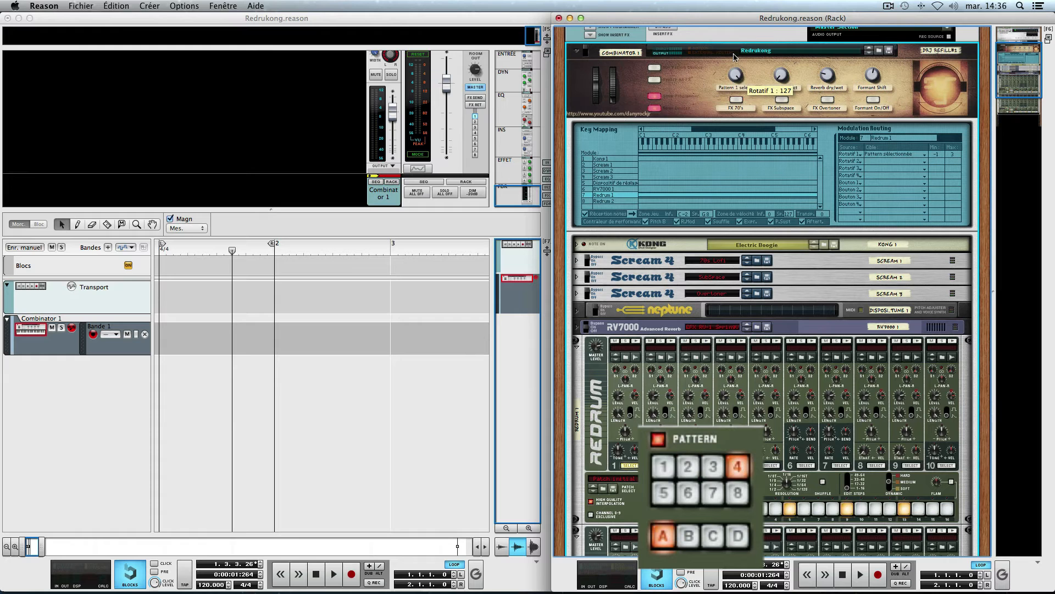
Step: Fold Redrum 1 and sweep the Pattern 2 select knob upward to switch Redrum 2's patterns
scroll(763, 222, down, 5)
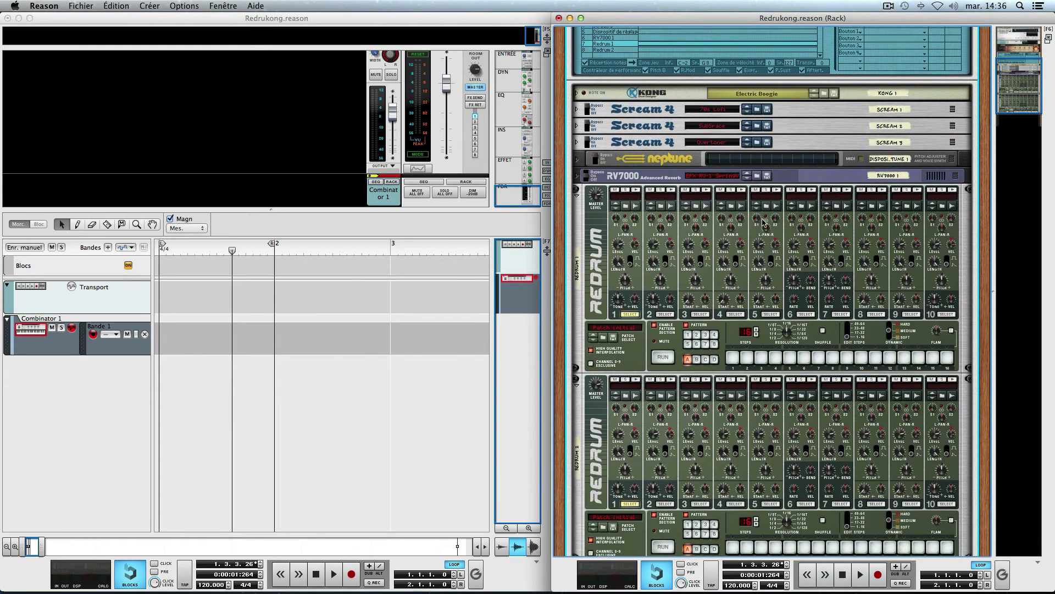
scroll(763, 222, down, 1)
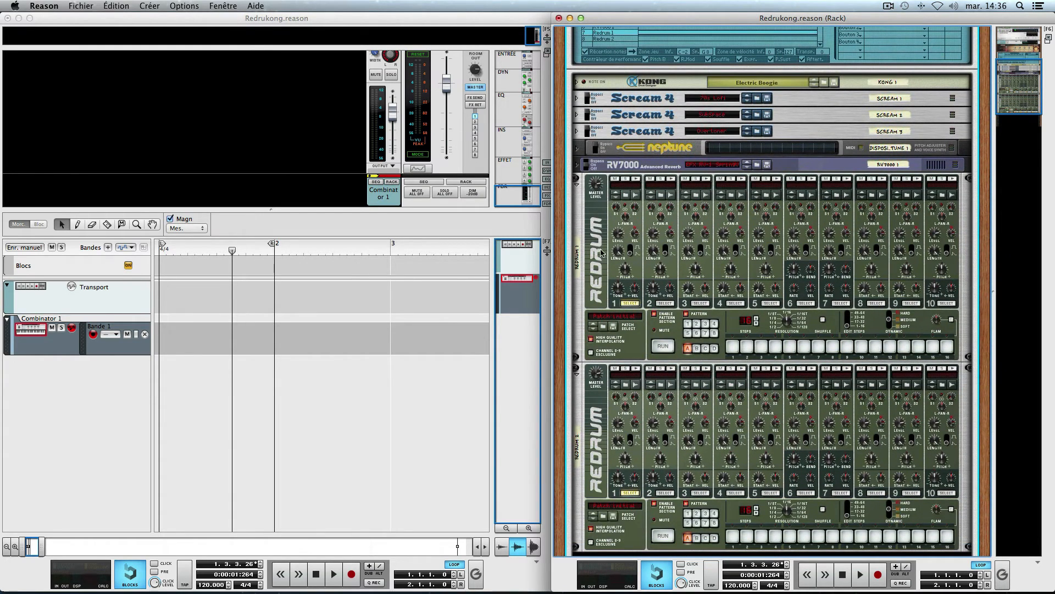
click(577, 185)
scroll(638, 264, up, 3)
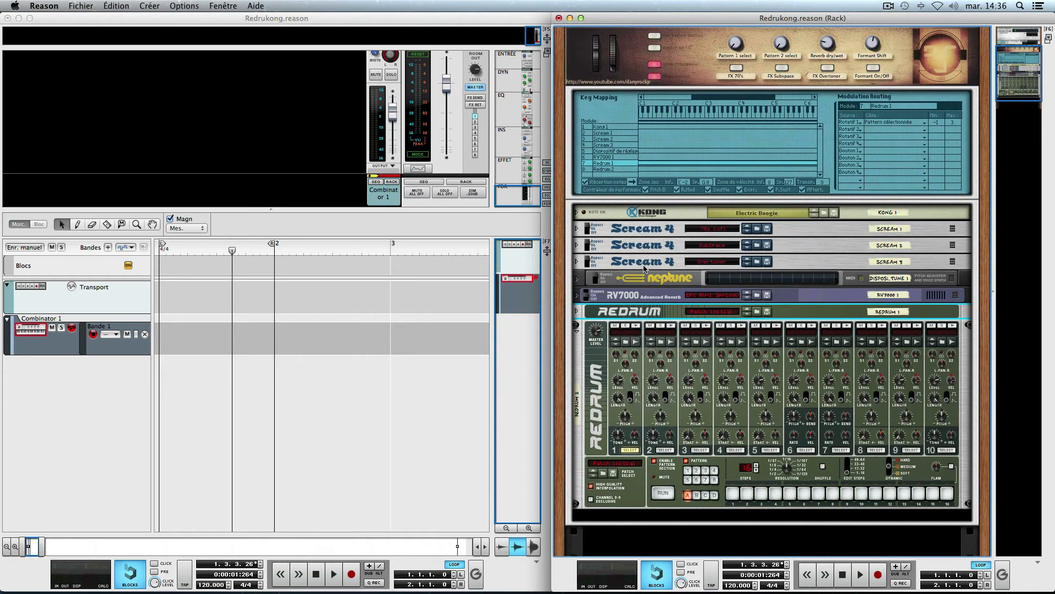
click(777, 46)
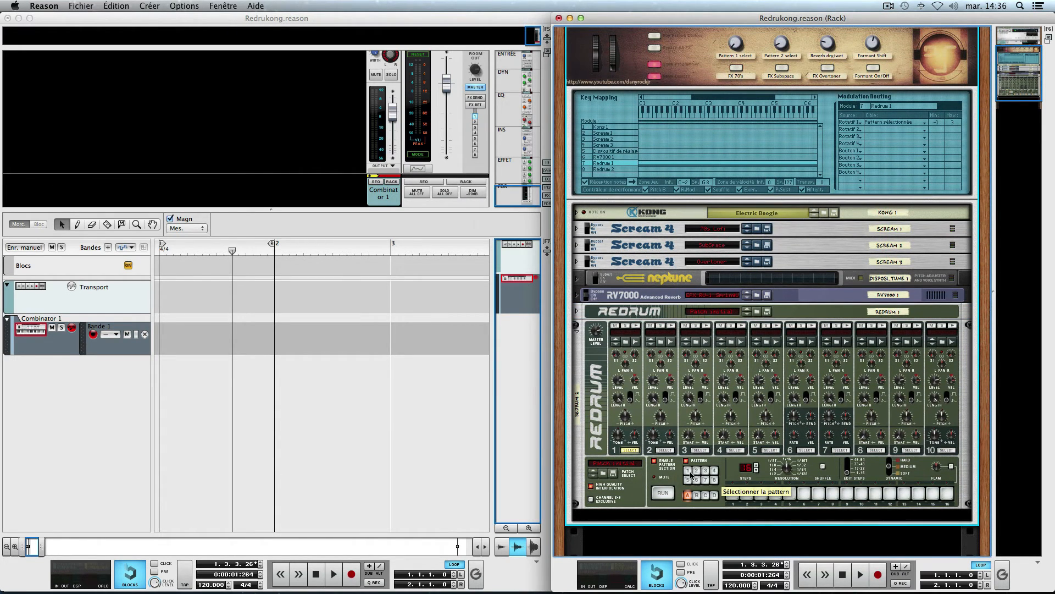
scroll(775, 341, up, 1)
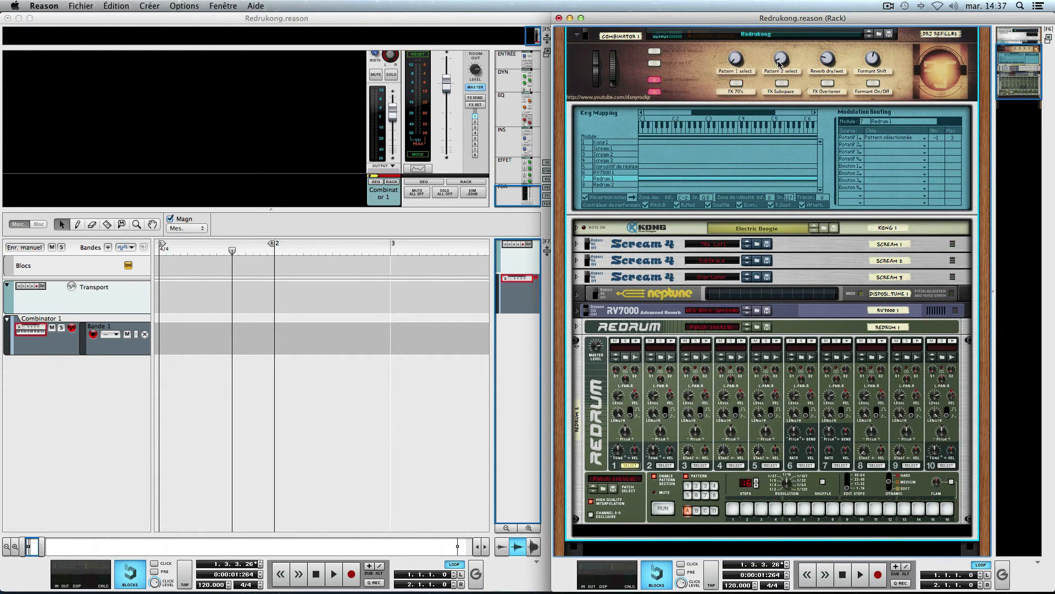
drag(778, 56, 780, 28)
Step: Fold Redrum 2 and unfold Kong 1 beneath the Combinator's programmer
click(576, 347)
click(576, 307)
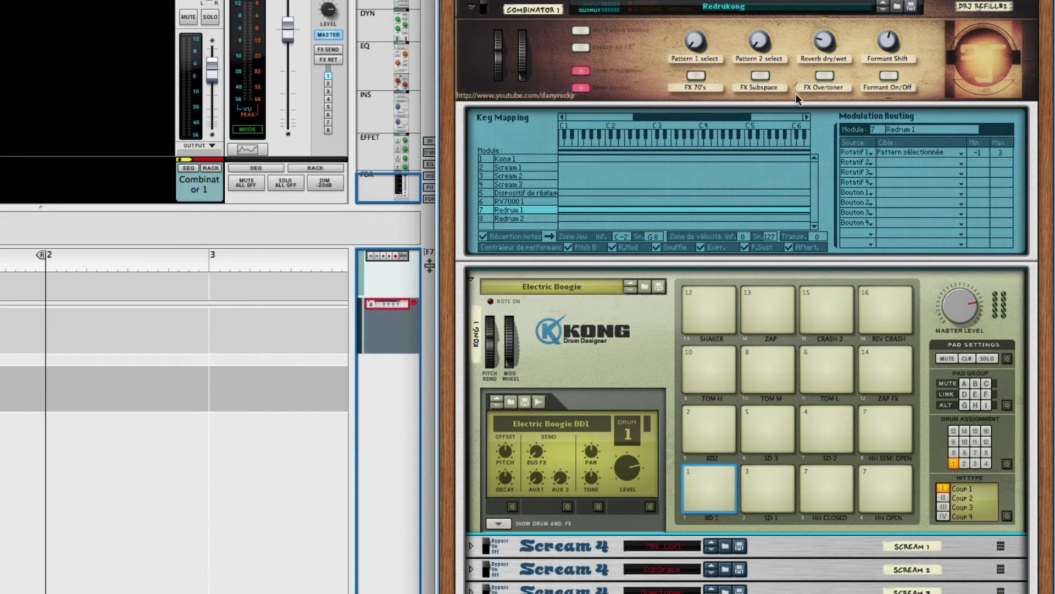
scroll(701, 112, up, 1)
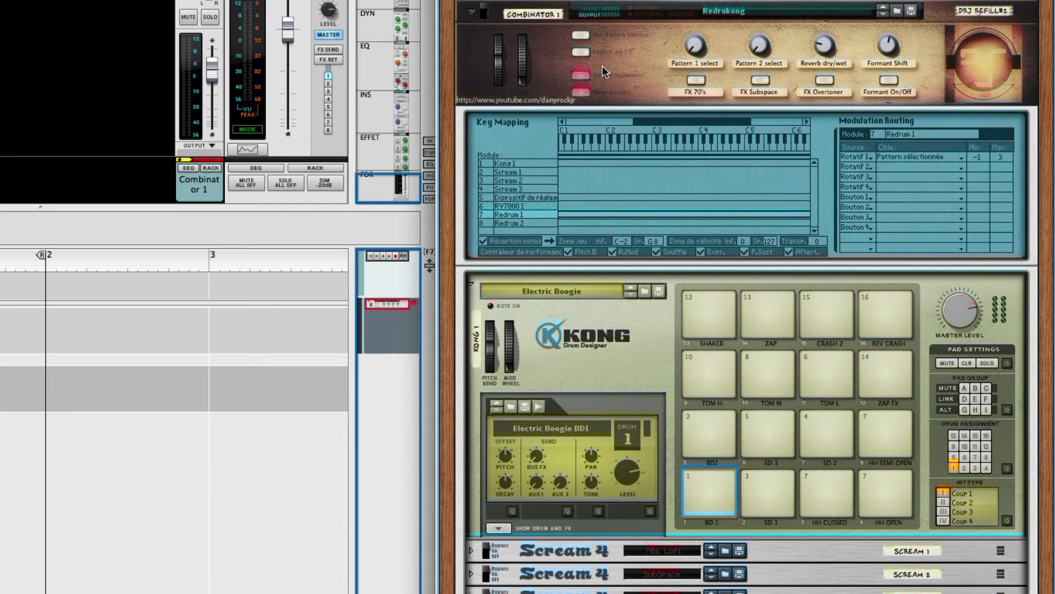
Step: Start the Combinator's pattern devices and turn the Pattern 2 select knob up so Redrum 2 triggers Kong
click(484, 11)
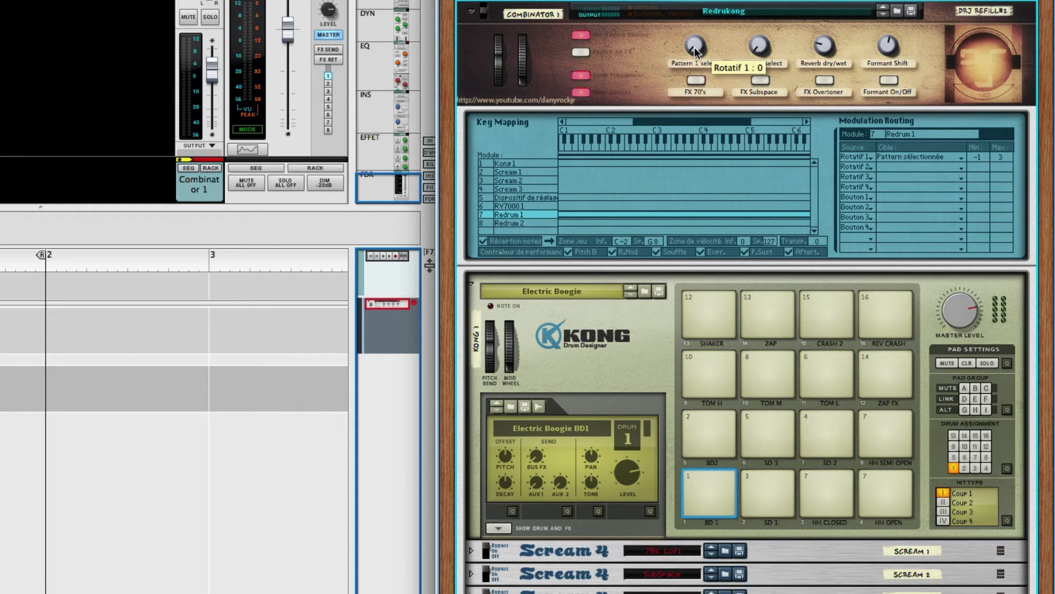
drag(761, 48, 762, 37)
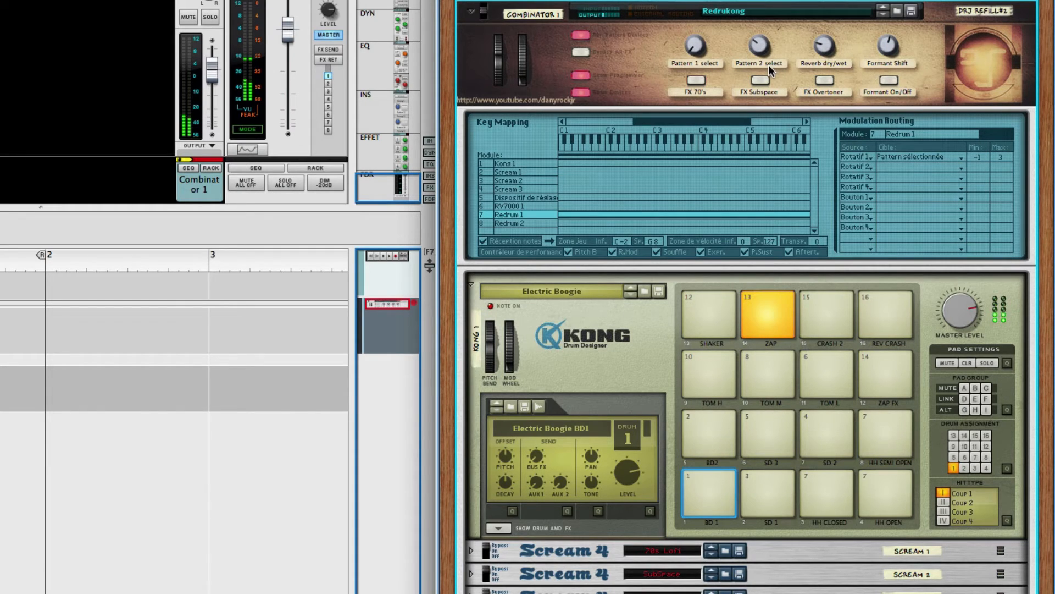
Step: Unfold Redrum 1 and Redrum 2 beneath the RV7000 while the patterns run
scroll(720, 463, down, 5)
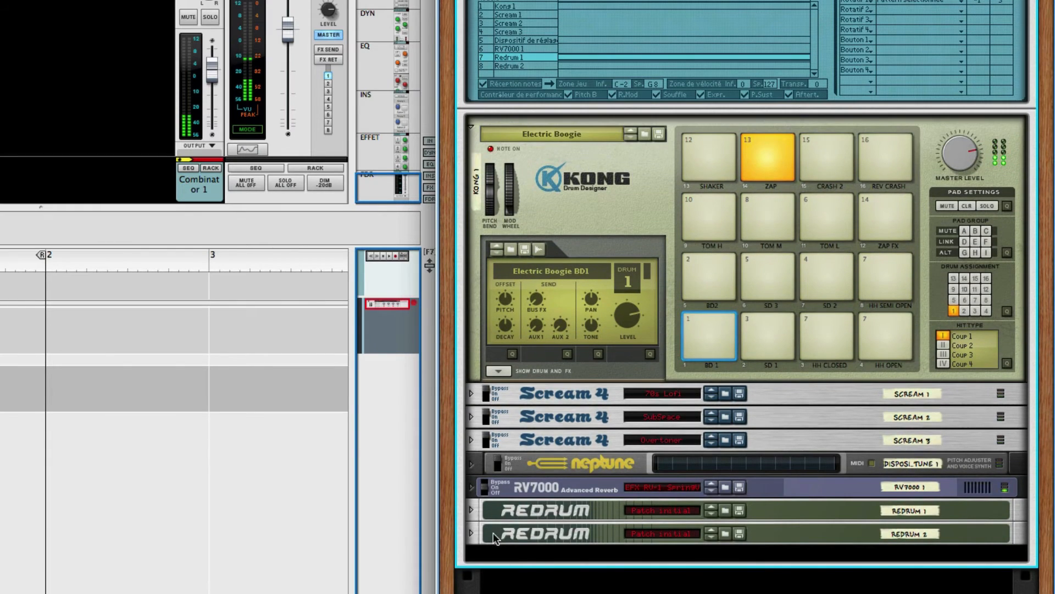
click(471, 509)
scroll(486, 537, down, 4)
scroll(486, 533, down, 3)
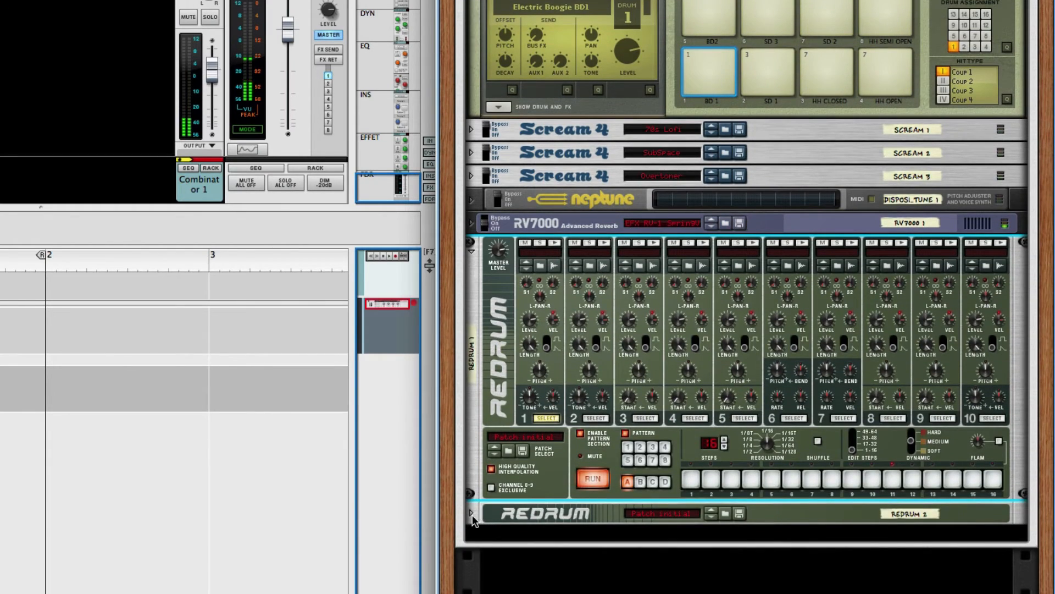
click(472, 513)
scroll(473, 520, down, 3)
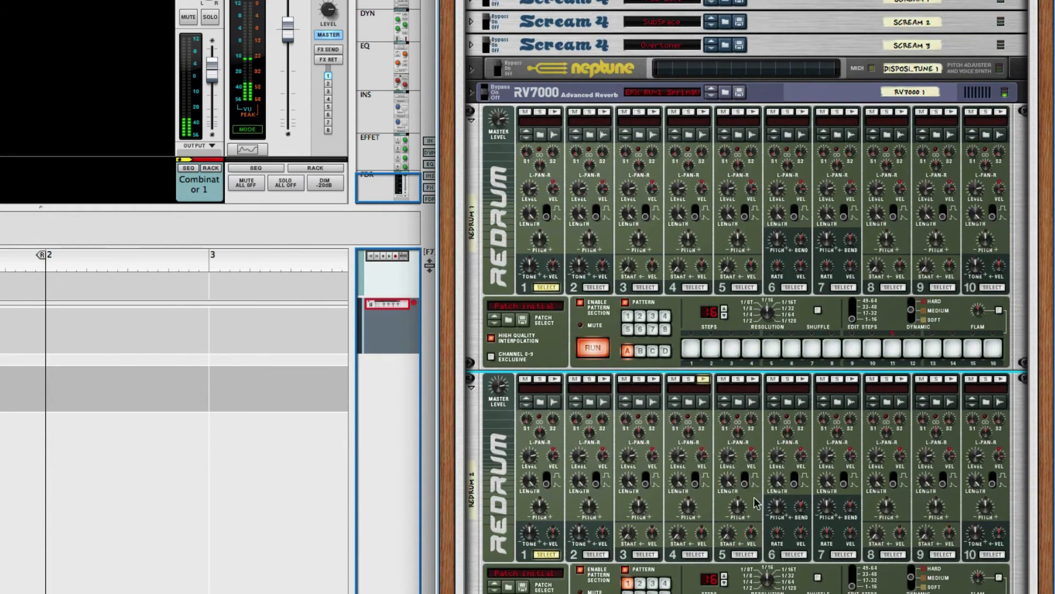
Step: Return to the Combinator and sweep the Pattern 2 select knob through 40 up to 127
scroll(778, 549, up, 5)
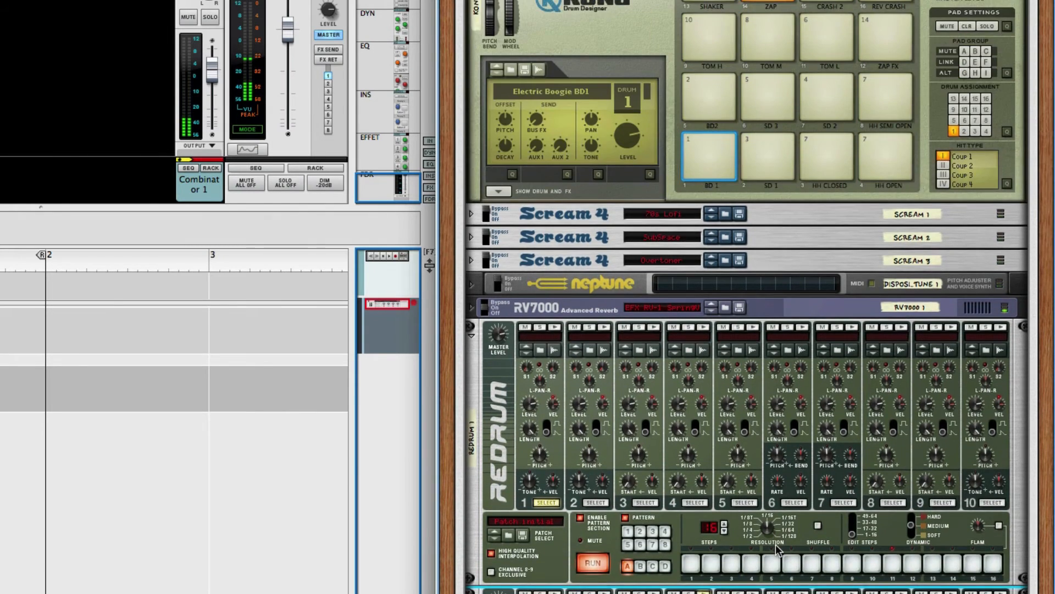
scroll(778, 549, up, 9)
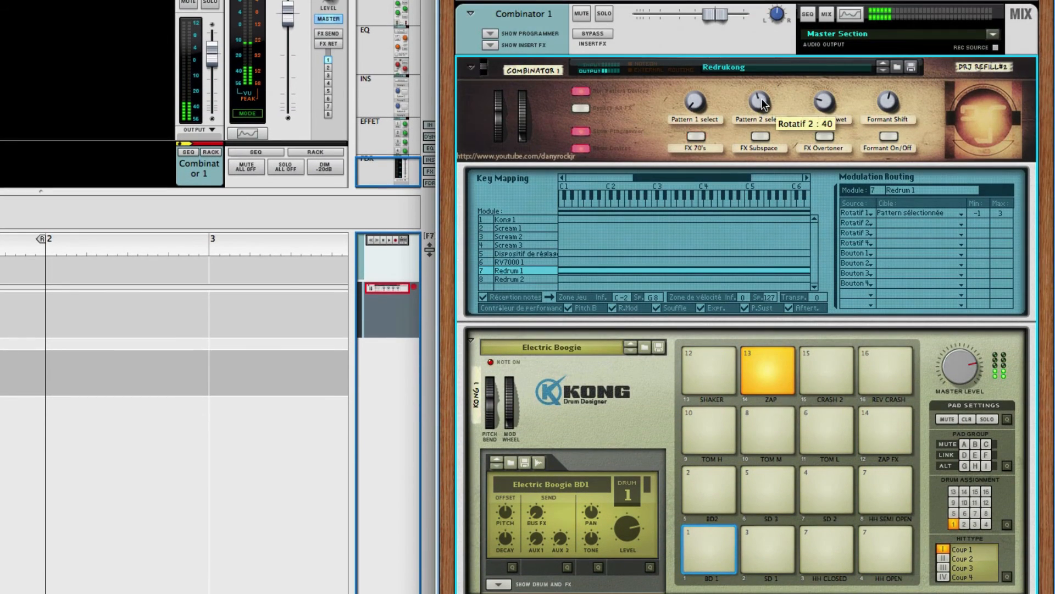
scroll(762, 98, up, 3)
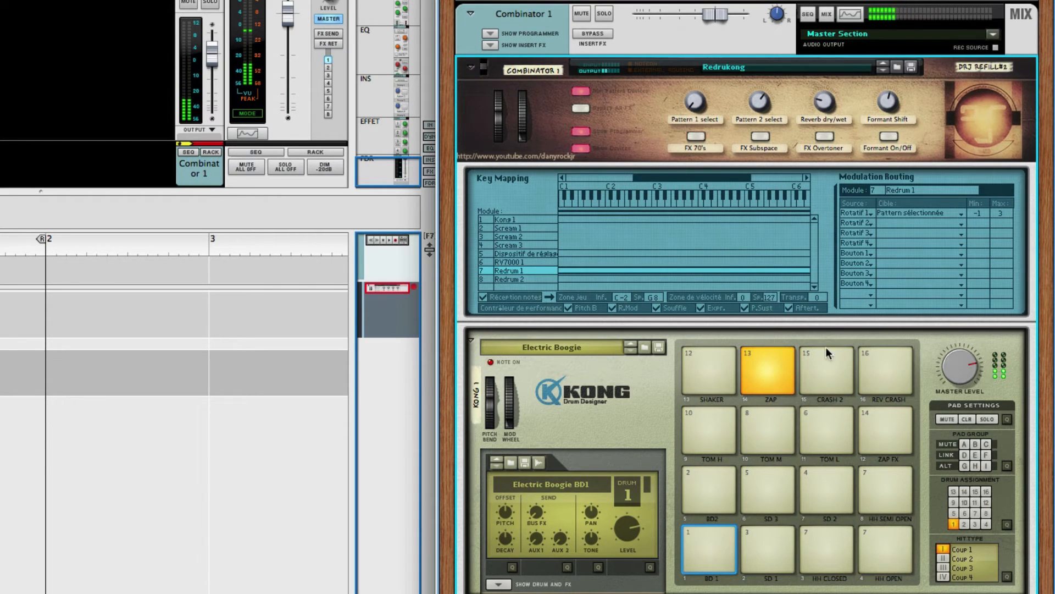
scroll(762, 102, up, 1)
drag(765, 103, 765, 91)
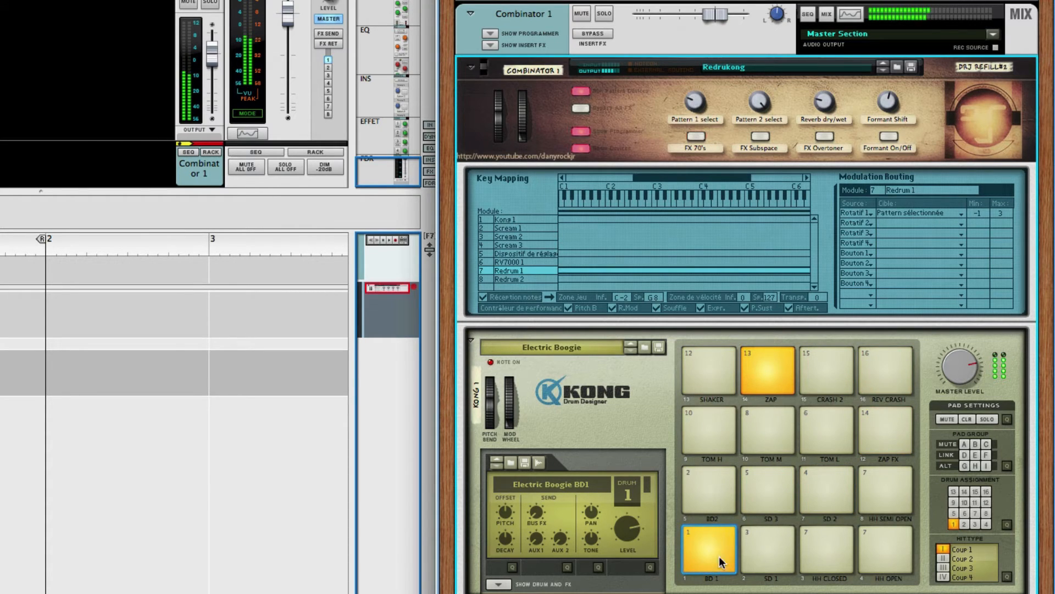
Step: Sweep the Pattern 1 select knob through 32 up to its maximum to layer Redrum 1's patterns
mouse_move(698, 110)
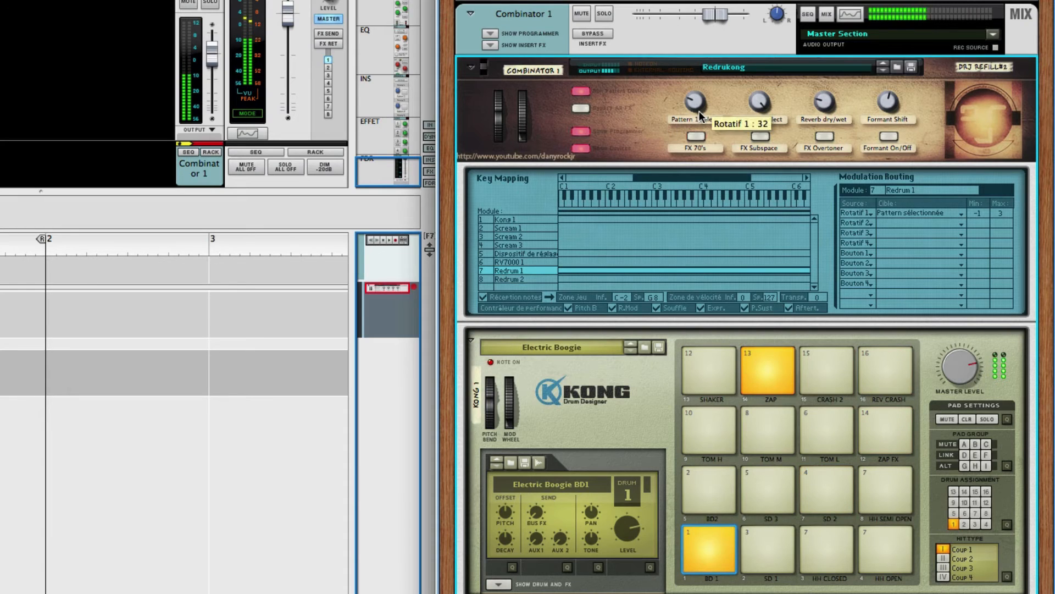
drag(698, 110, 703, 101)
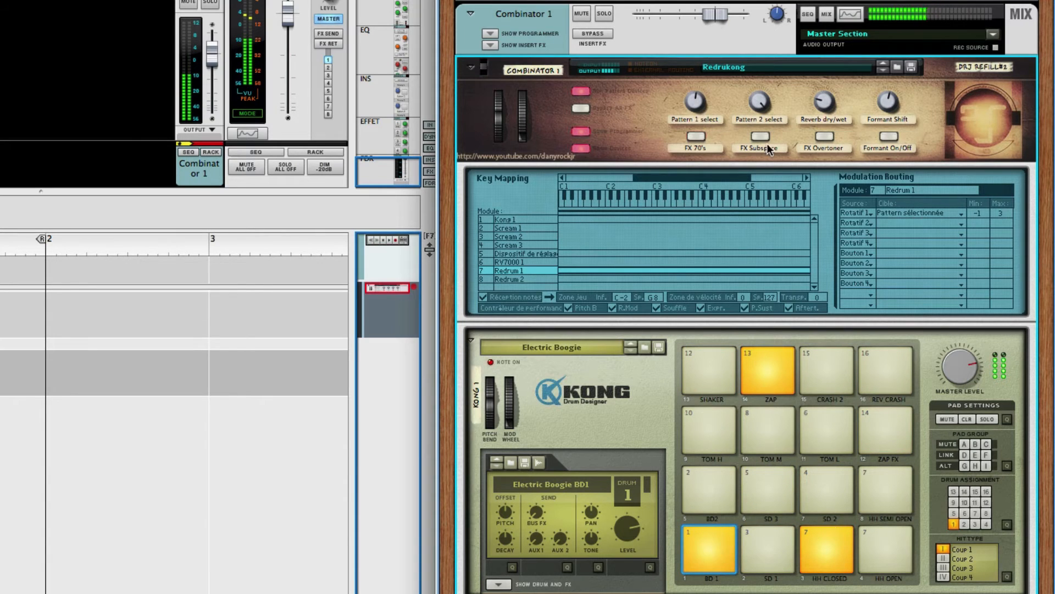
drag(697, 105, 697, 77)
Step: Hide the Combinator's programmer, and audition the FX 70's and FX Overtoner effects by switching each on and off
click(580, 132)
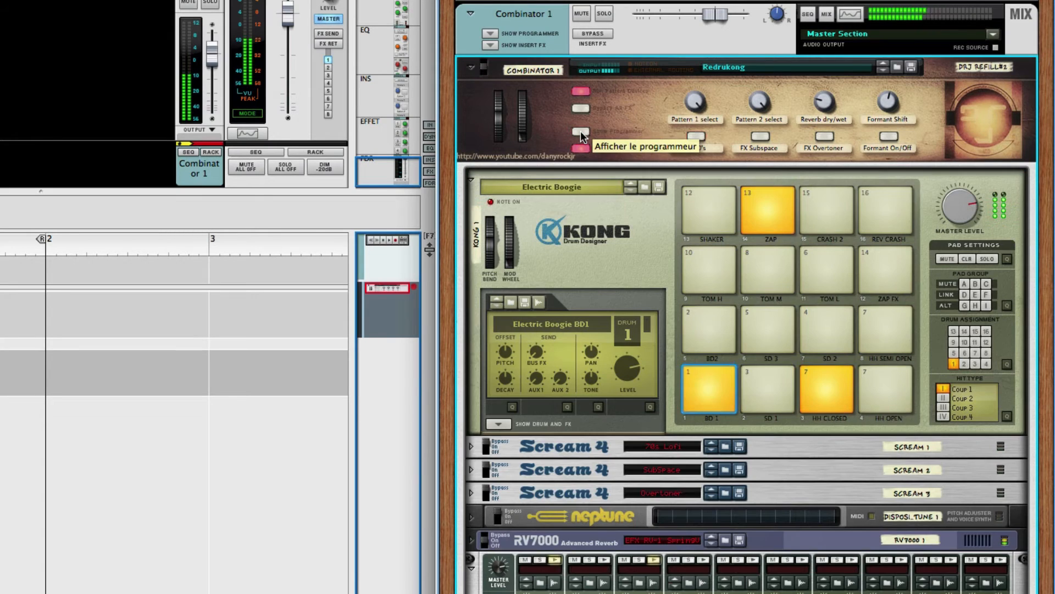
click(696, 137)
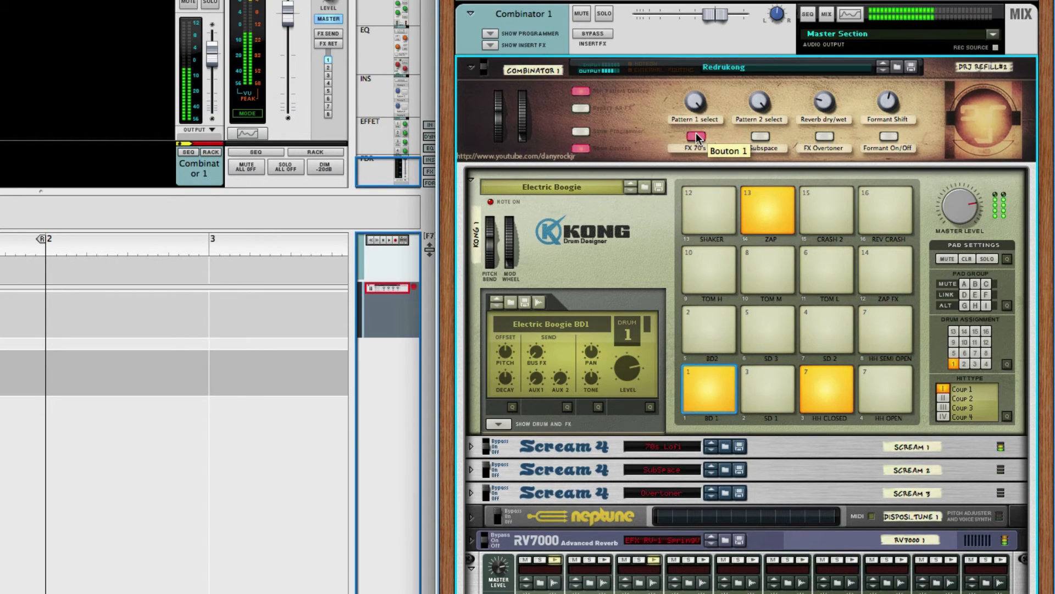
click(696, 137)
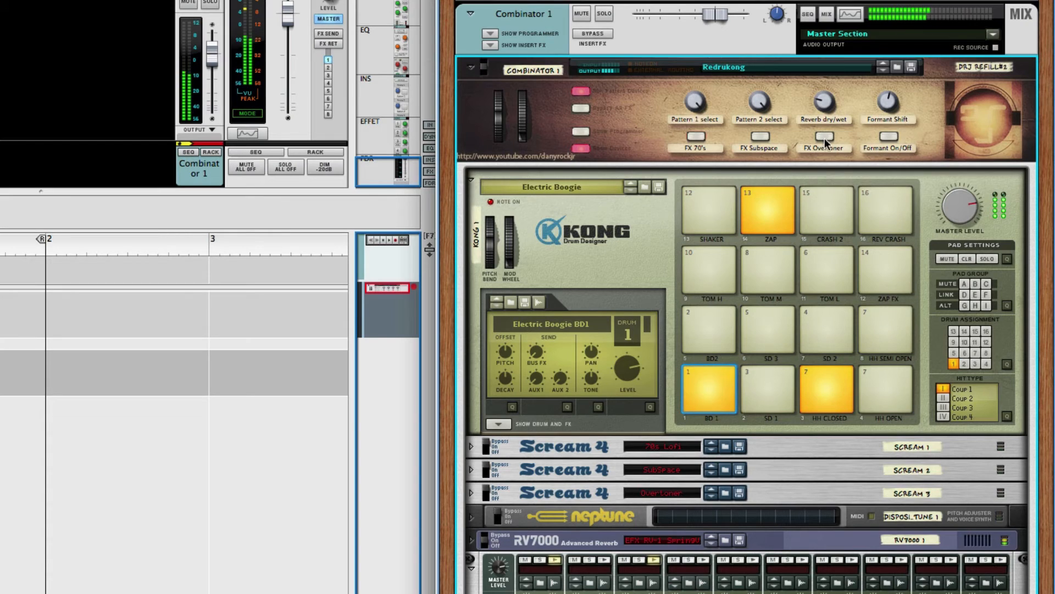
click(826, 136)
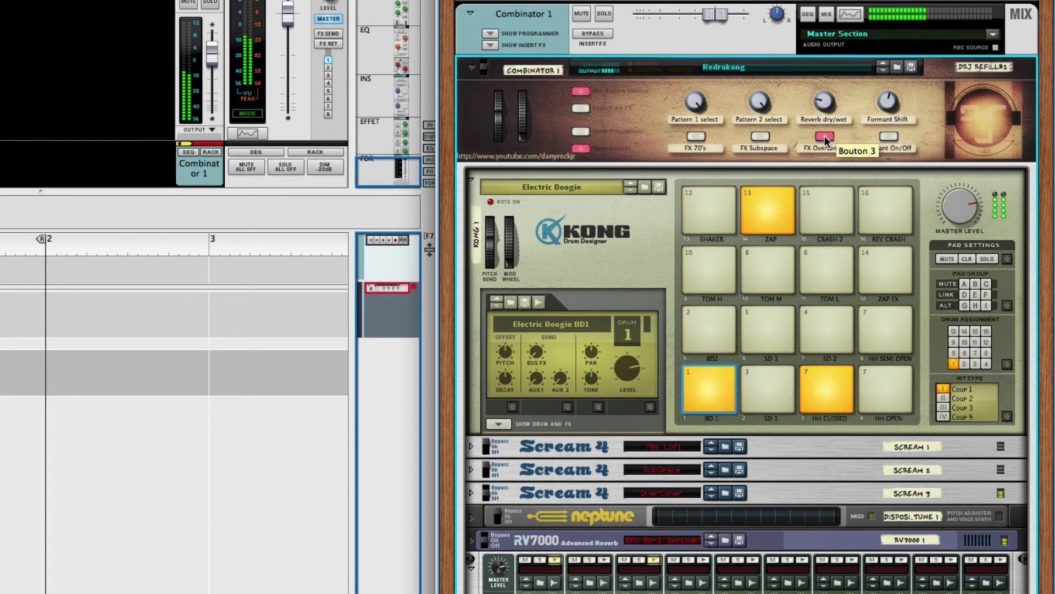
click(827, 137)
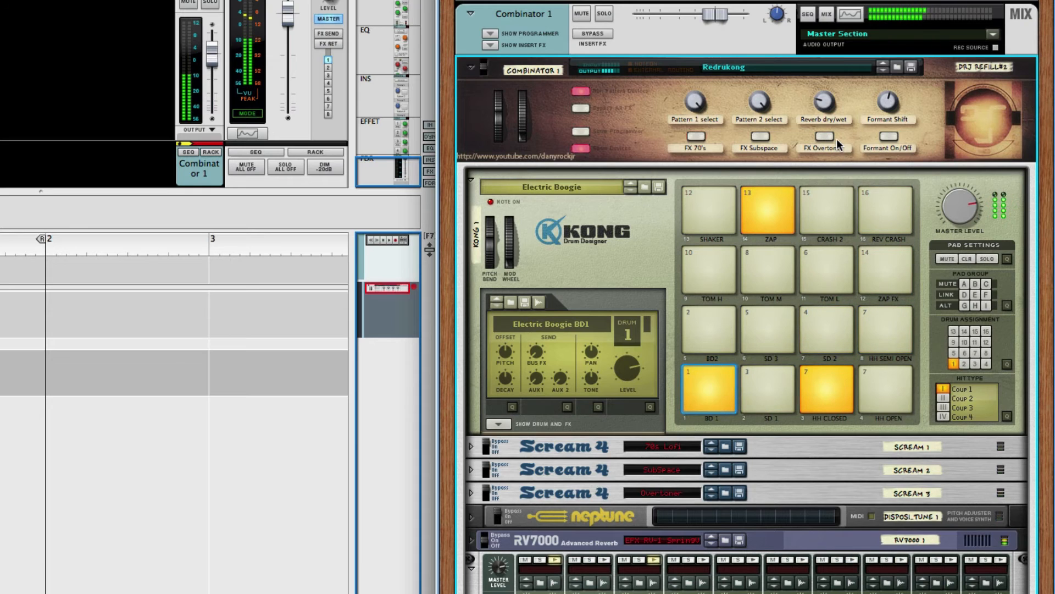
Step: Switch Formant on, sweep the Formant Shift knob to demonstrate the Neptune effect, and switch Formant off
click(888, 136)
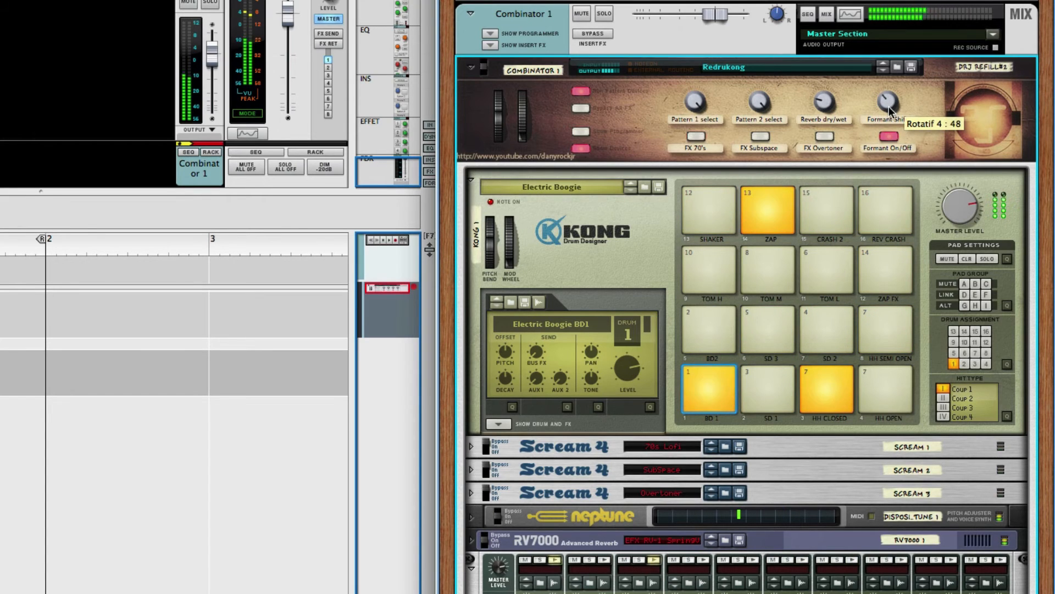
drag(889, 107, 892, 86)
click(888, 135)
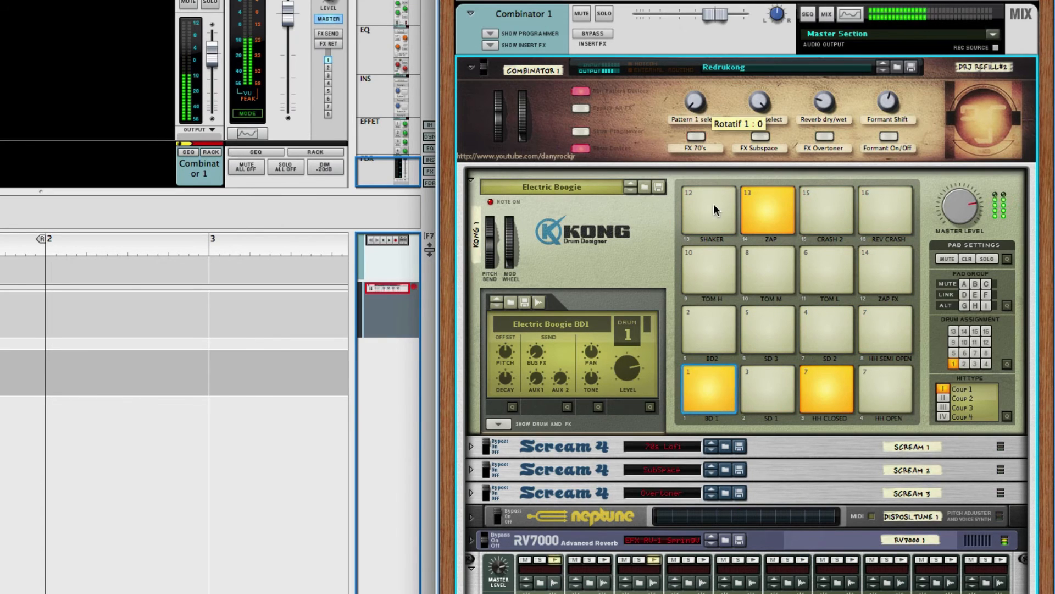
Step: Enable FX Subspace and Formant together with Pattern 2 select at 127, and raise Formant Shift to its maximum
click(760, 135)
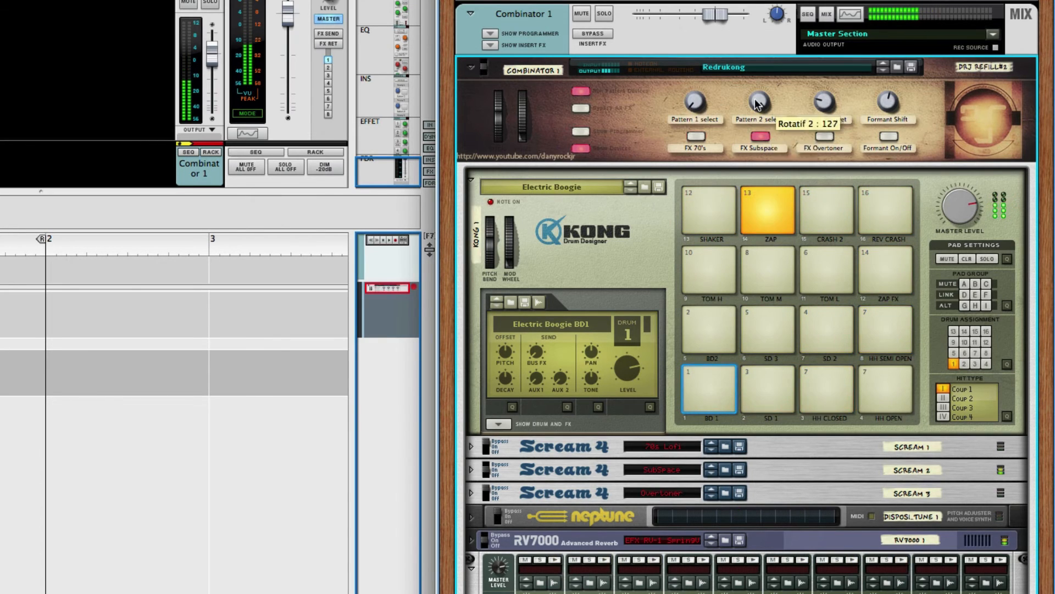
drag(756, 105, 761, 110)
click(888, 136)
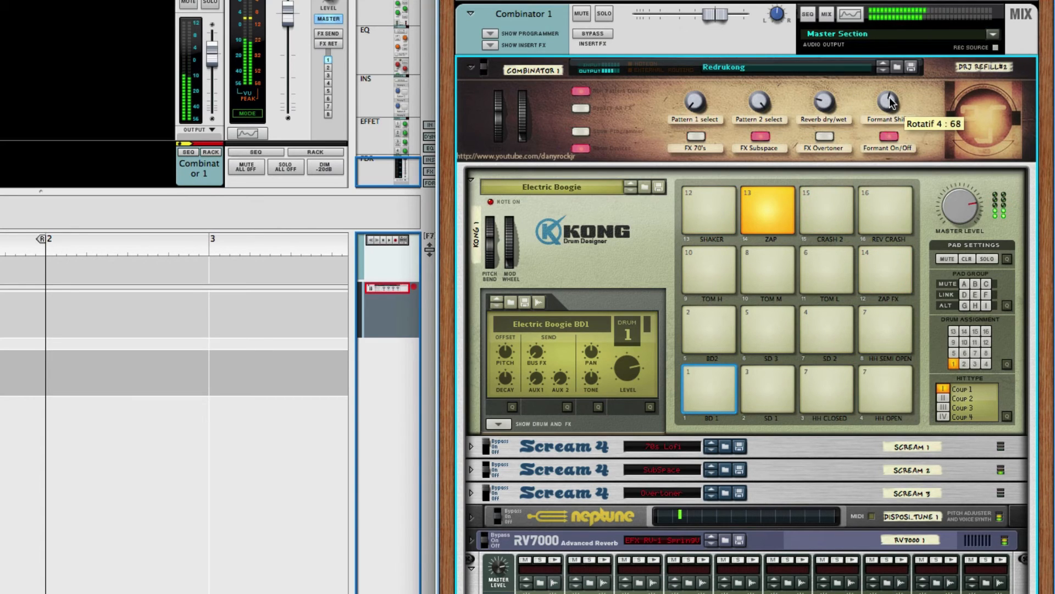
mouse_move(889, 96)
mouse_down()
mouse_move(889, 135)
mouse_move(889, 76)
mouse_up()
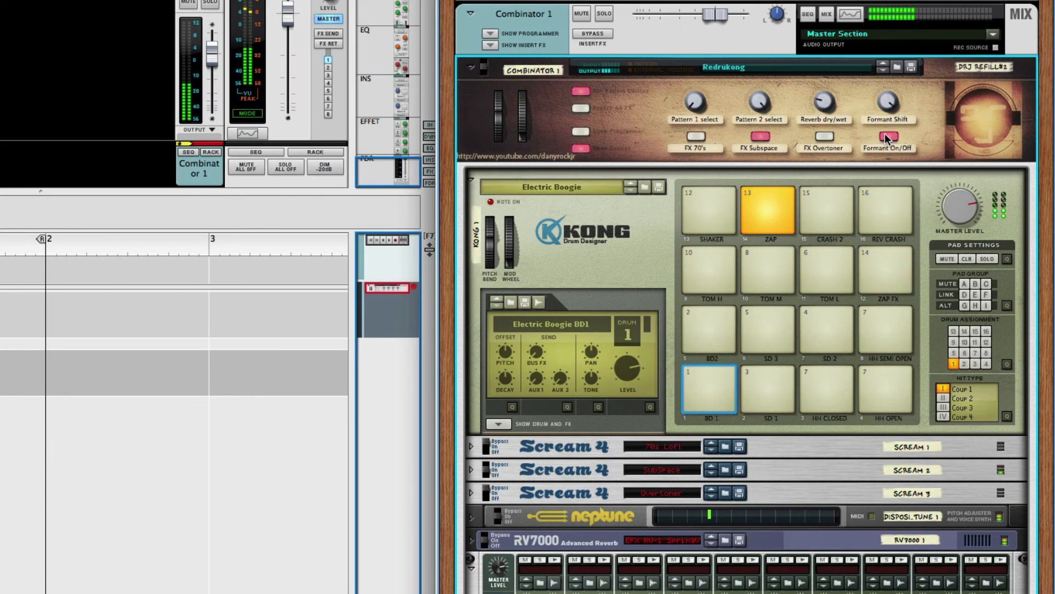
Step: Switch off Formant and FX Subspace, and stop the Combinator's pattern devices
click(886, 136)
click(761, 136)
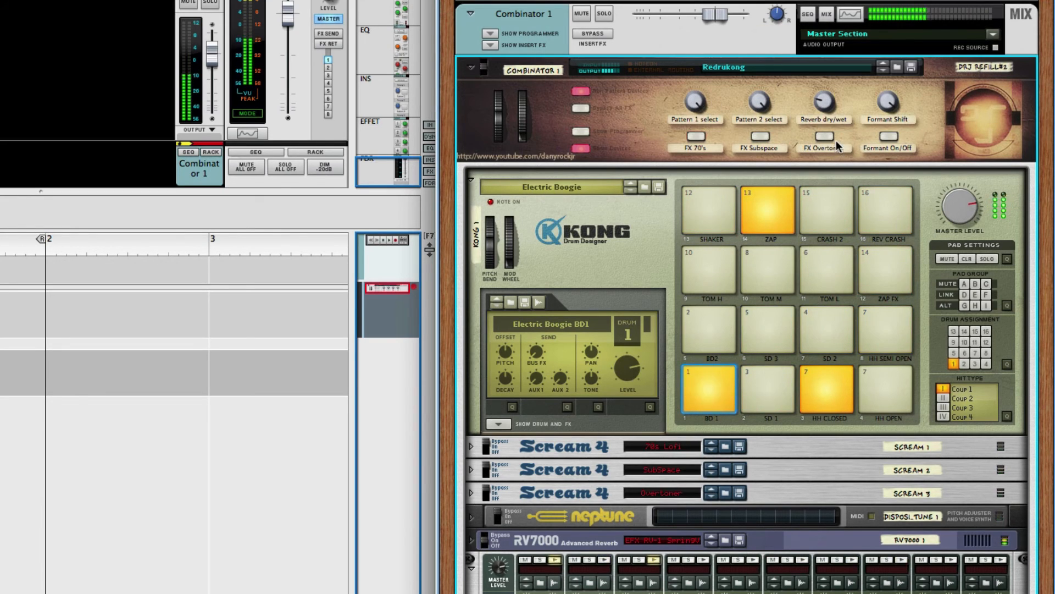
click(582, 92)
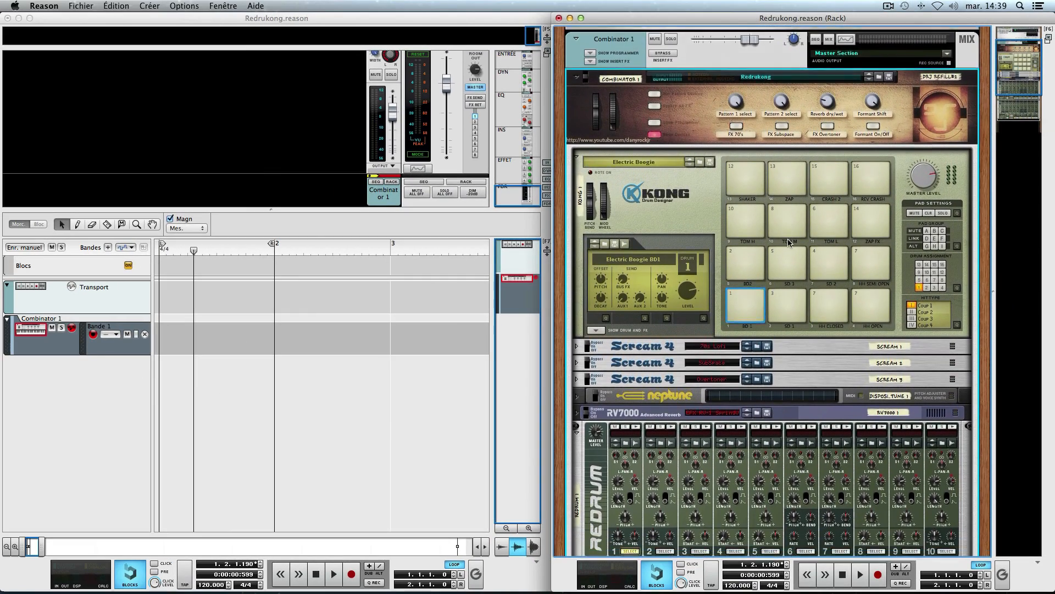
Step: Look over the Redrukong rack from the Combinator controls through Kong and the effect devices to Redrum 1
scroll(789, 242, up, 3)
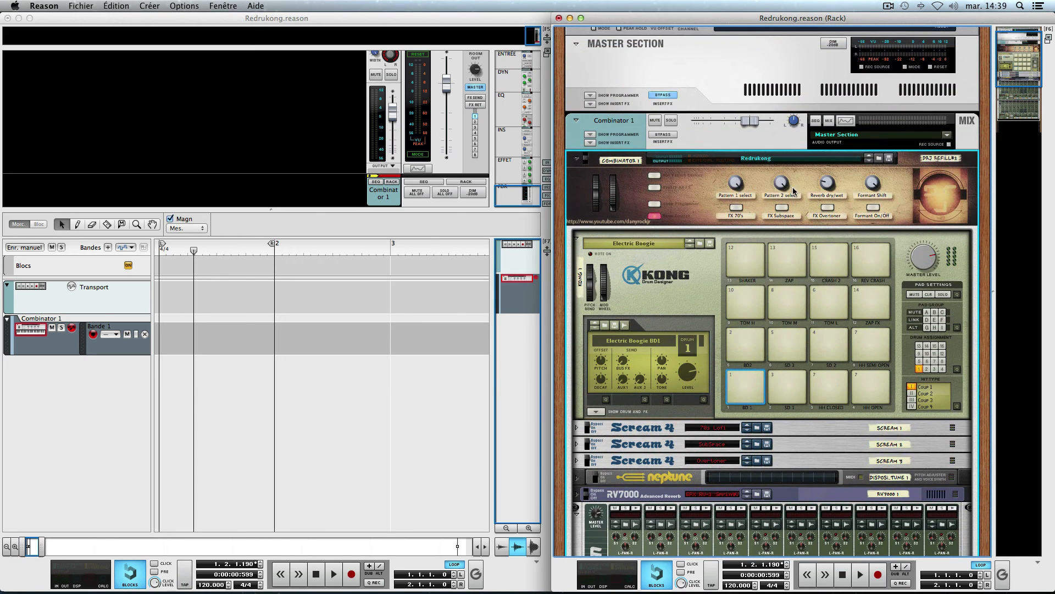
scroll(732, 193, down, 6)
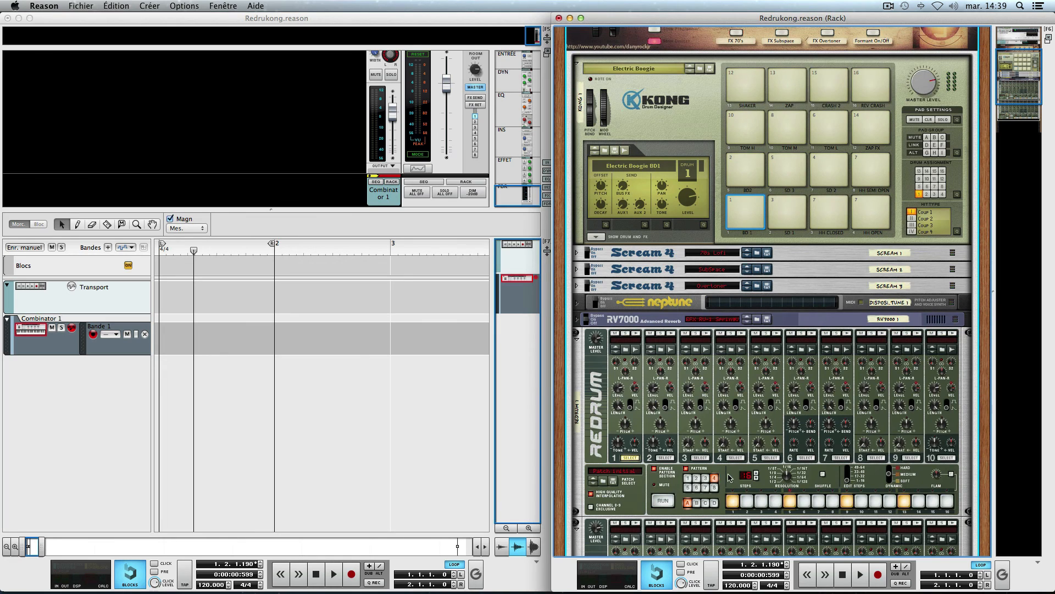
scroll(729, 477, up, 5)
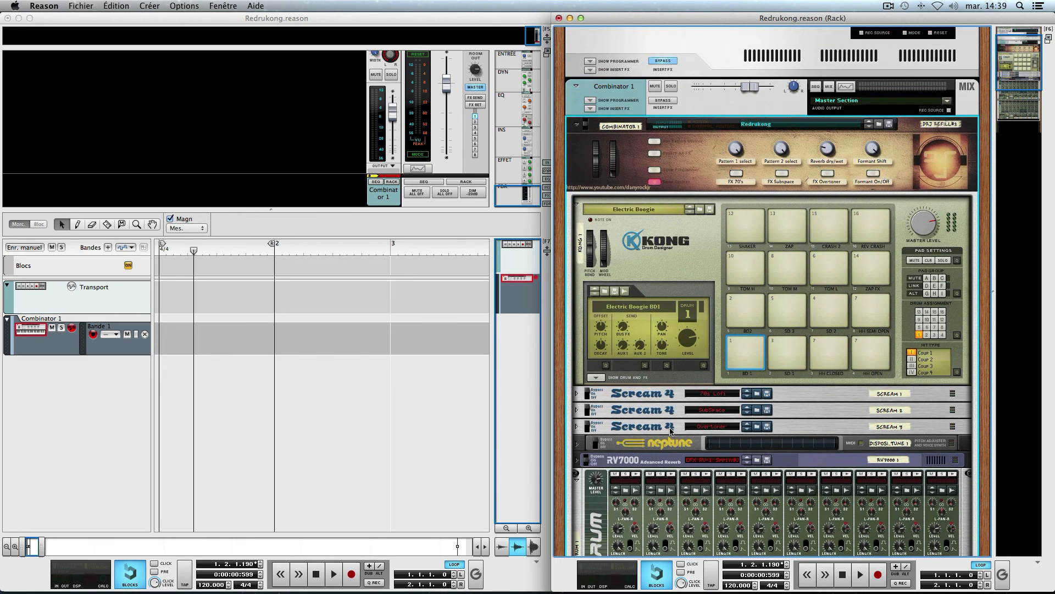
scroll(676, 447, up, 2)
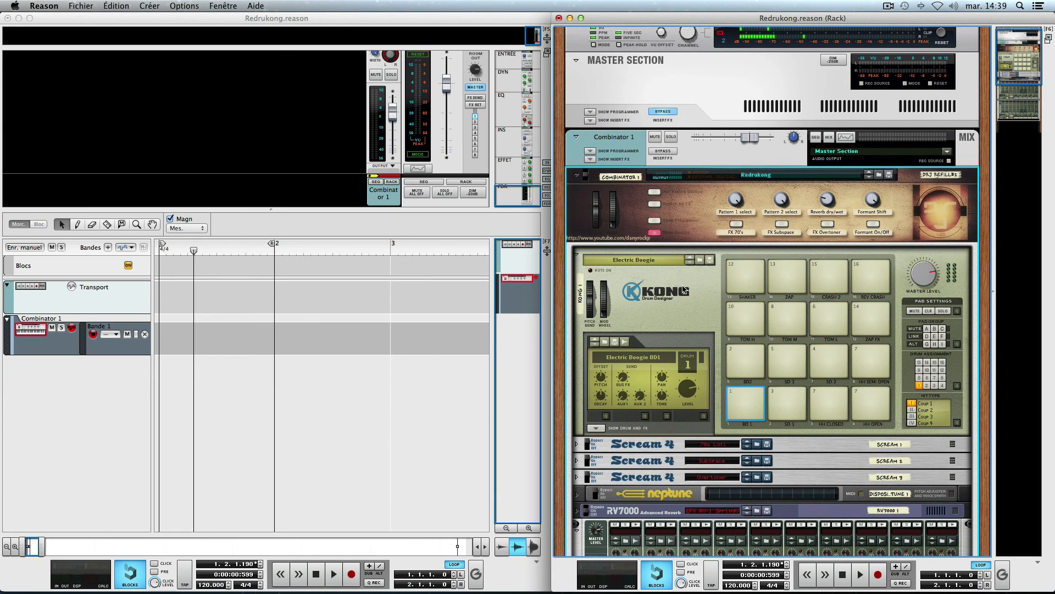
scroll(683, 289, down, 3)
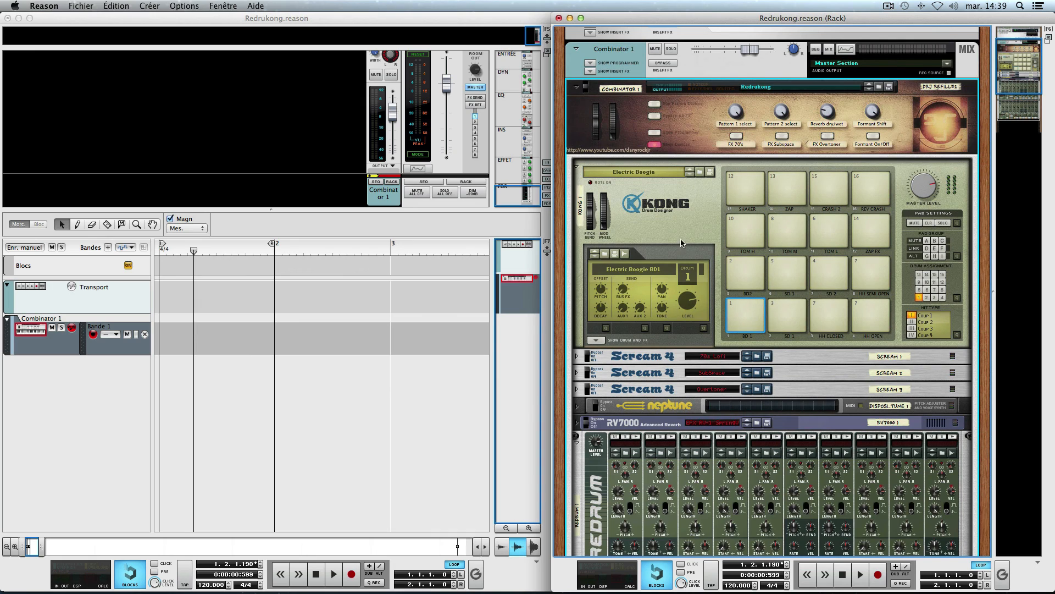
scroll(690, 250, down, 1)
scroll(690, 250, up, 3)
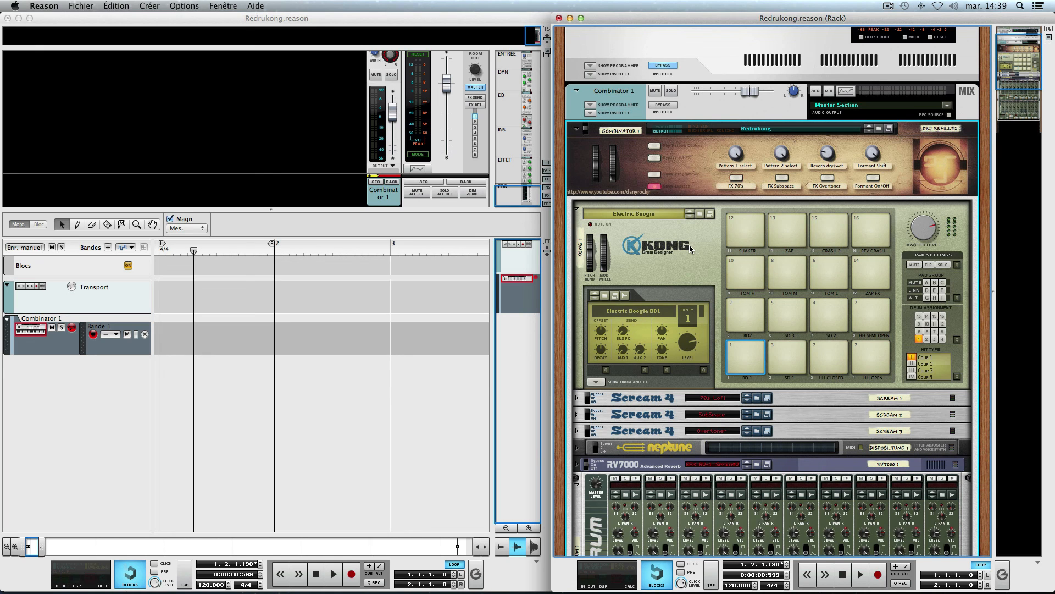
scroll(668, 293, down, 5)
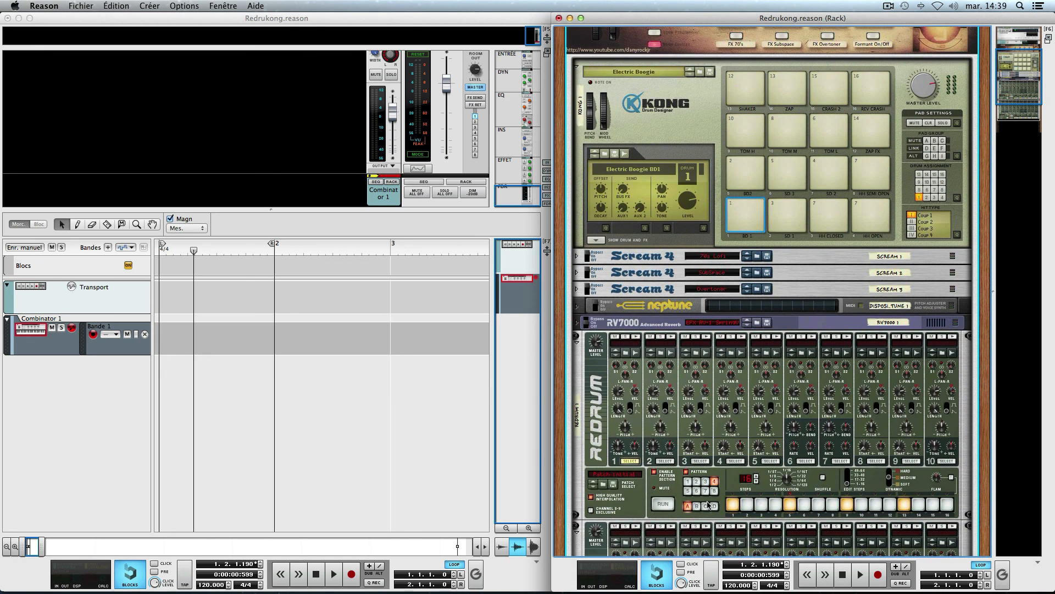
scroll(686, 407, up, 6)
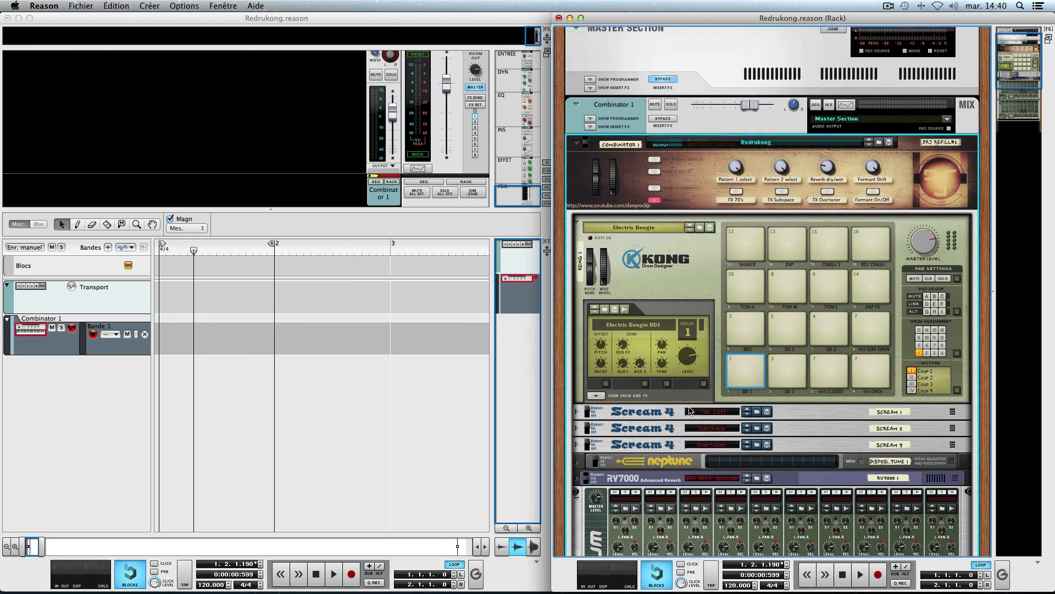